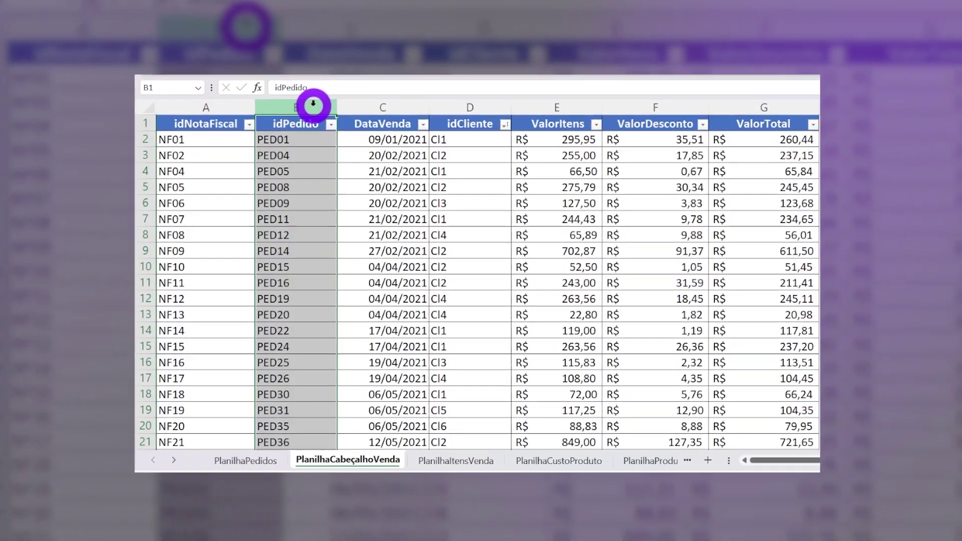
- Point out the idCliente, ValorItens, ValorDesconto and ValorTotal columns
click(463, 117)
click(563, 118)
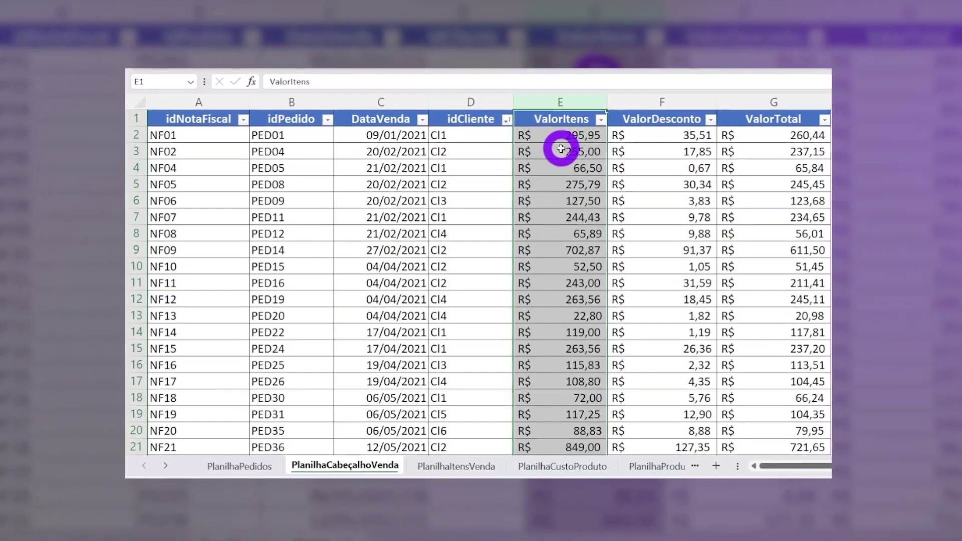
click(662, 100)
click(743, 110)
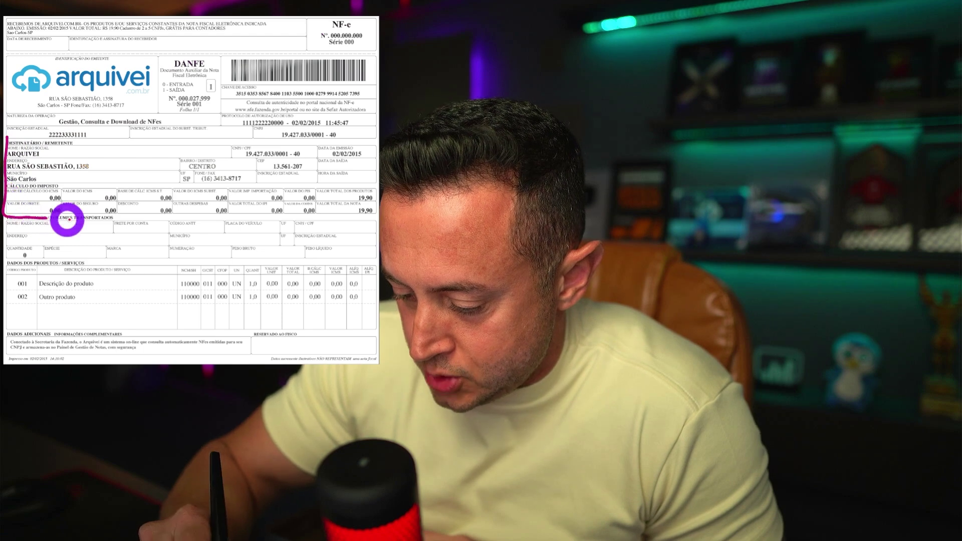
- Box the invoice header in magenta labelled Header and outline the product lines in teal
mouse_move(67, 219)
mouse_down()
mouse_move(323, 218)
mouse_move(360, 152)
mouse_up()
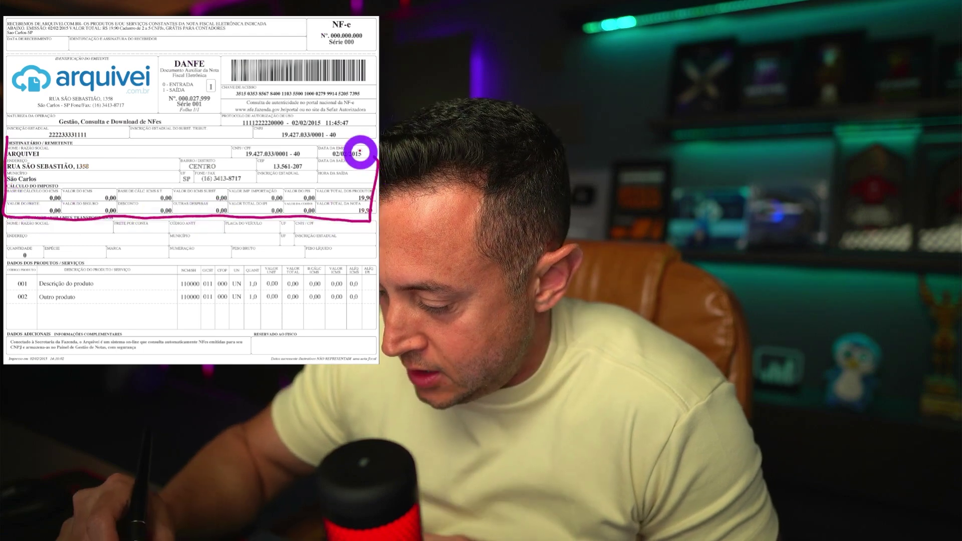
drag(215, 139, 9, 136)
mouse_move(339, 146)
mouse_down()
mouse_move(423, 107)
mouse_move(415, 104)
mouse_move(471, 109)
mouse_up()
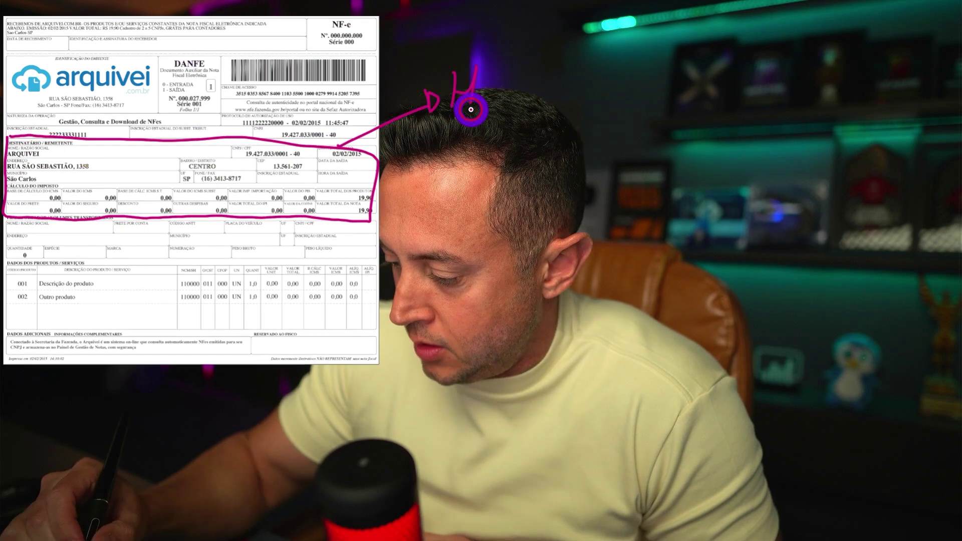
drag(528, 82, 580, 90)
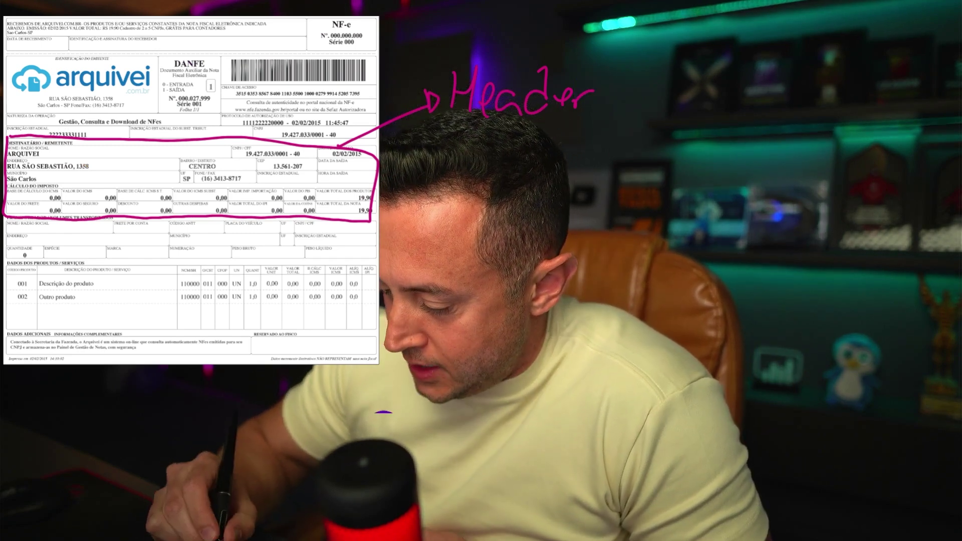
drag(10, 314, 22, 239)
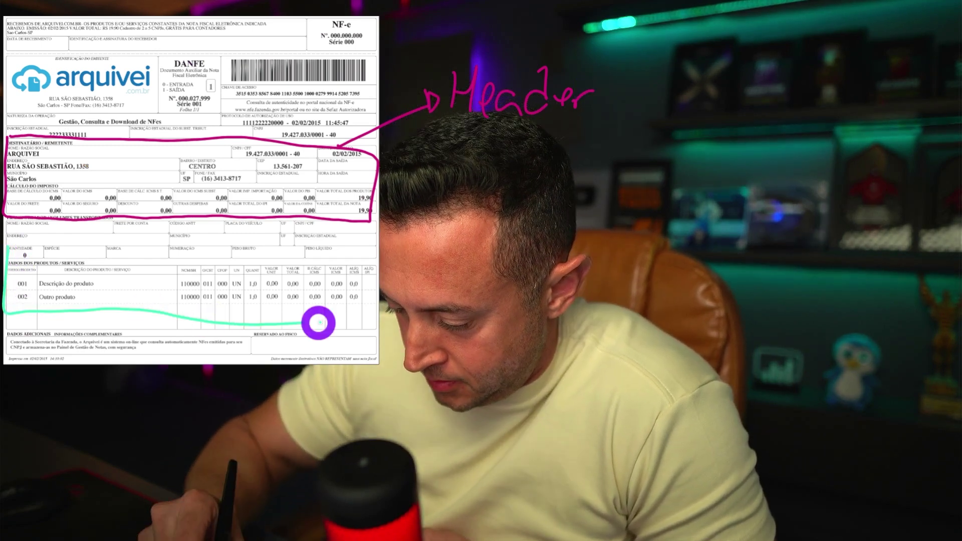
mouse_move(181, 314)
mouse_down()
mouse_move(183, 376)
mouse_move(197, 375)
mouse_up()
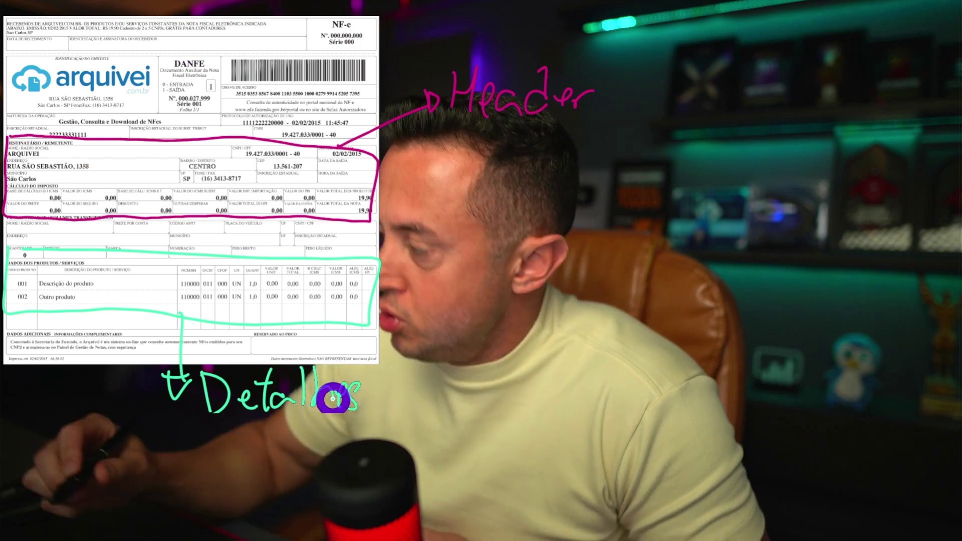
- Handwrite 'Header' and 'Details' at the top right of the invoice
drag(779, 37, 779, 90)
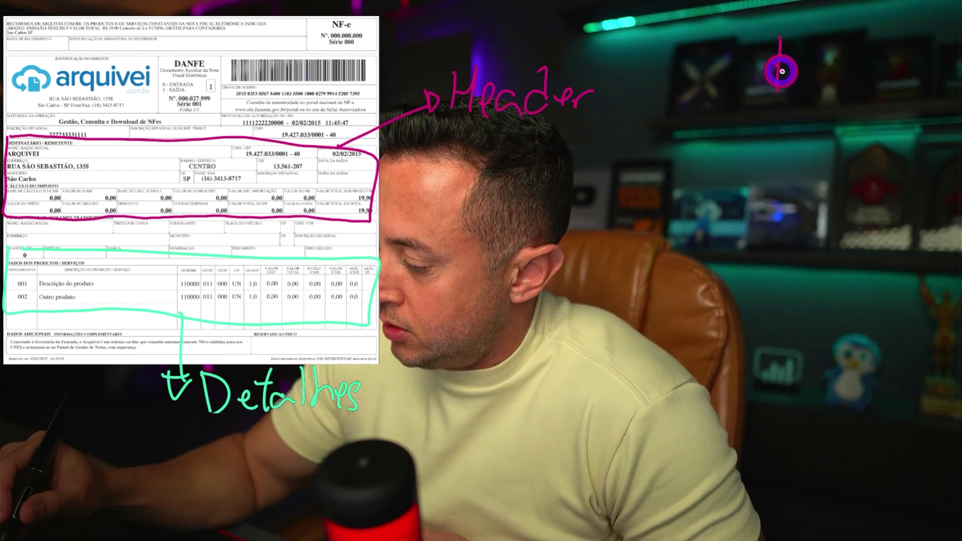
mouse_move(851, 86)
mouse_down()
mouse_move(930, 87)
mouse_move(949, 71)
mouse_up()
drag(833, 140, 849, 133)
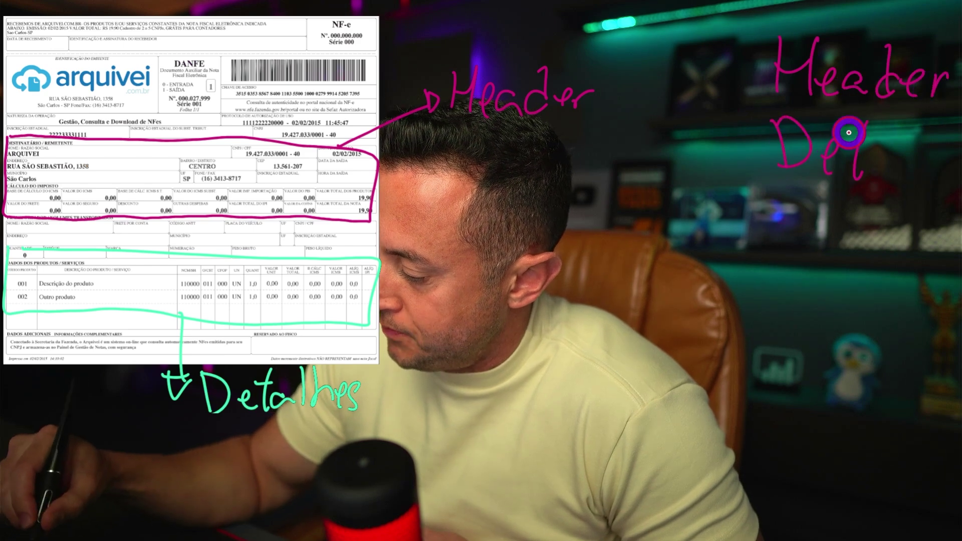
drag(915, 170, 928, 172)
drag(946, 131, 933, 174)
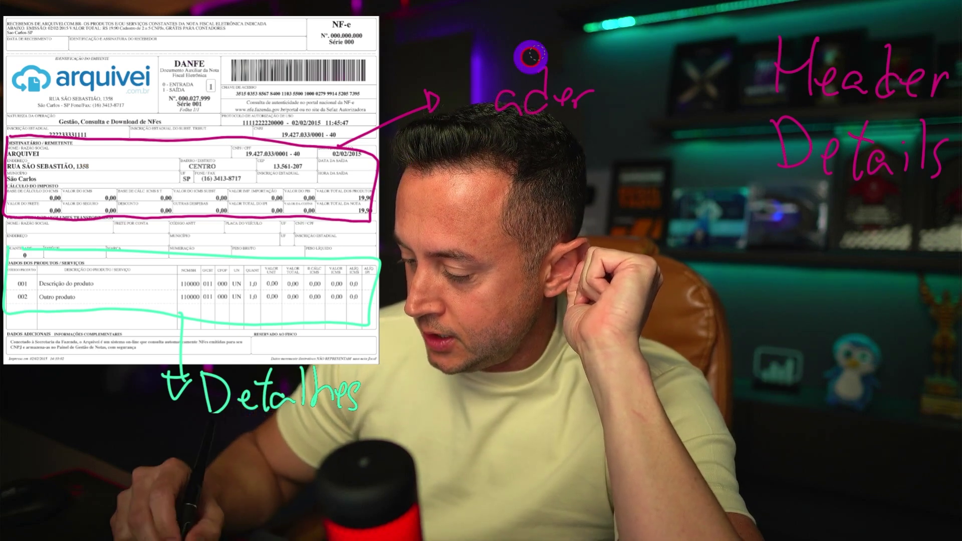
- Erase all header and product-line annotations, then circle the 0,00 tax fields
mouse_move(531, 57)
mouse_down()
mouse_move(296, 208)
mouse_move(790, 97)
mouse_move(764, 118)
mouse_move(856, 105)
mouse_up()
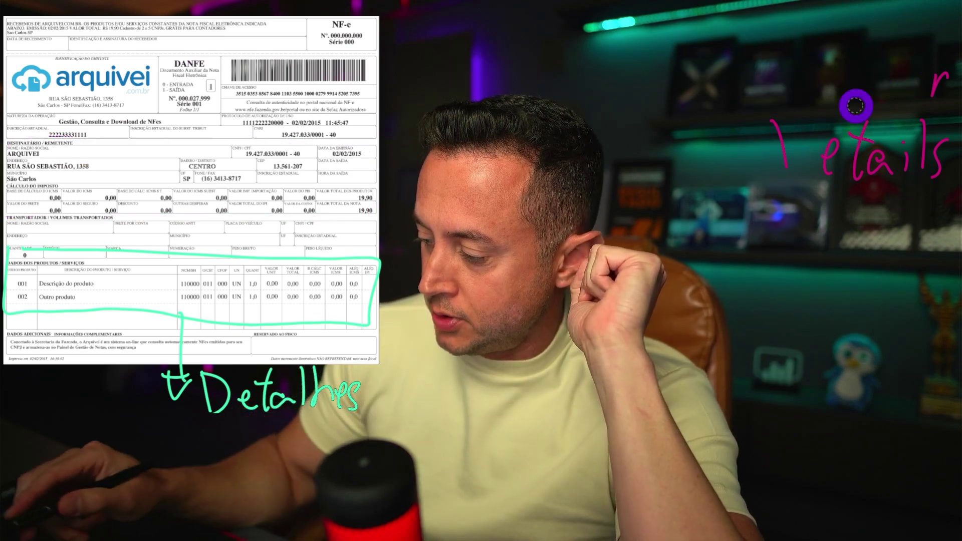
drag(925, 107, 891, 179)
mouse_move(359, 395)
mouse_down()
mouse_move(370, 365)
mouse_move(210, 325)
mouse_up()
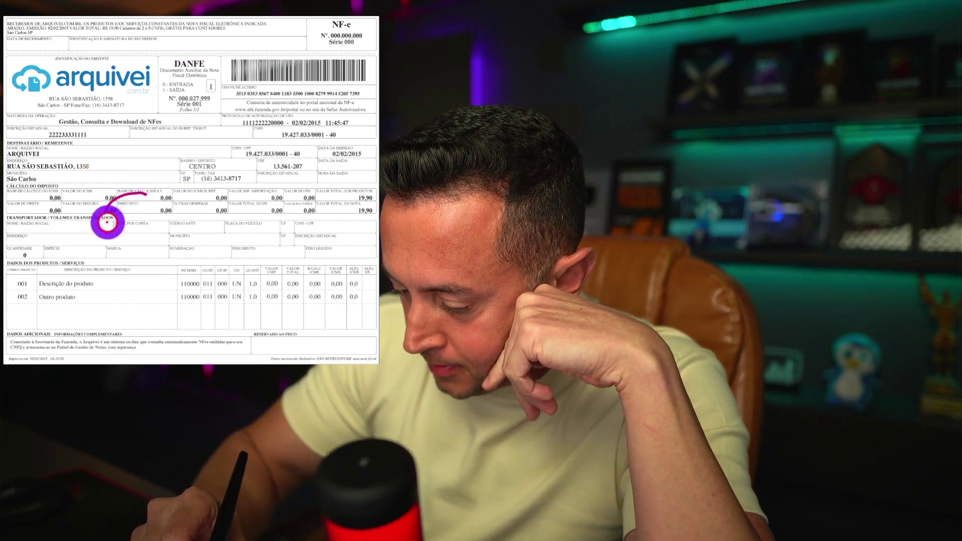
drag(107, 223, 104, 233)
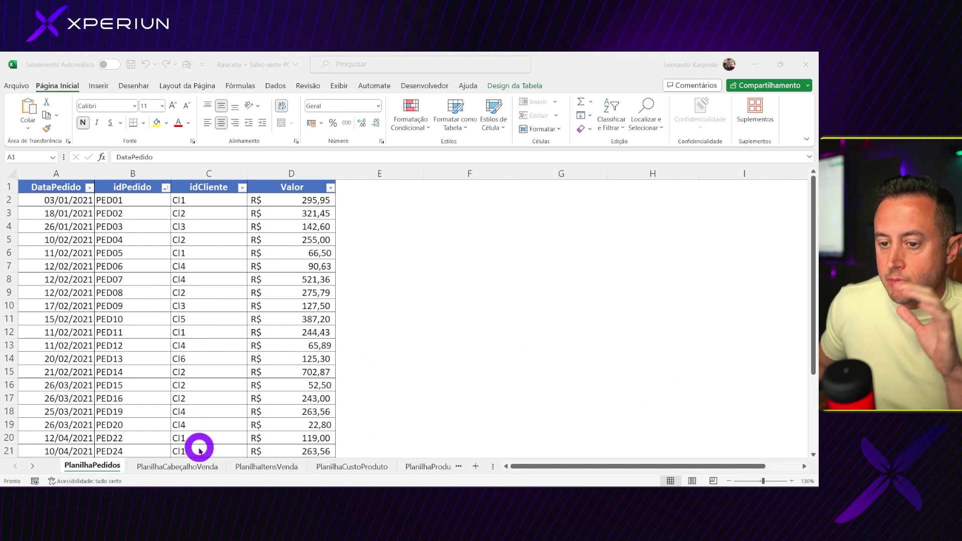
- On PlanilhaCabeçalhoVenda, point out columns idNotaFiscal, idPedido, DataVenda, idCliente, ValorItens, ValorDesconto and ValorTotal
click(185, 466)
click(189, 471)
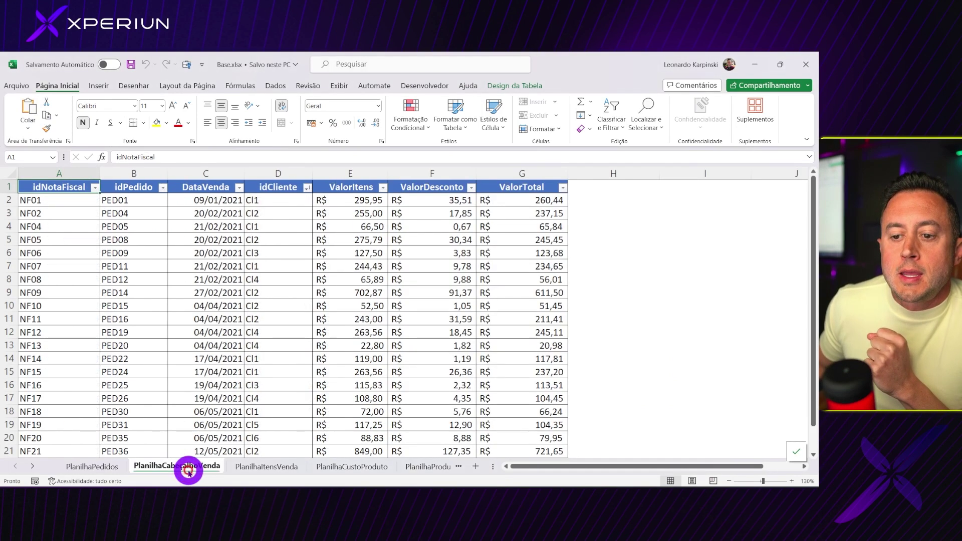
click(58, 168)
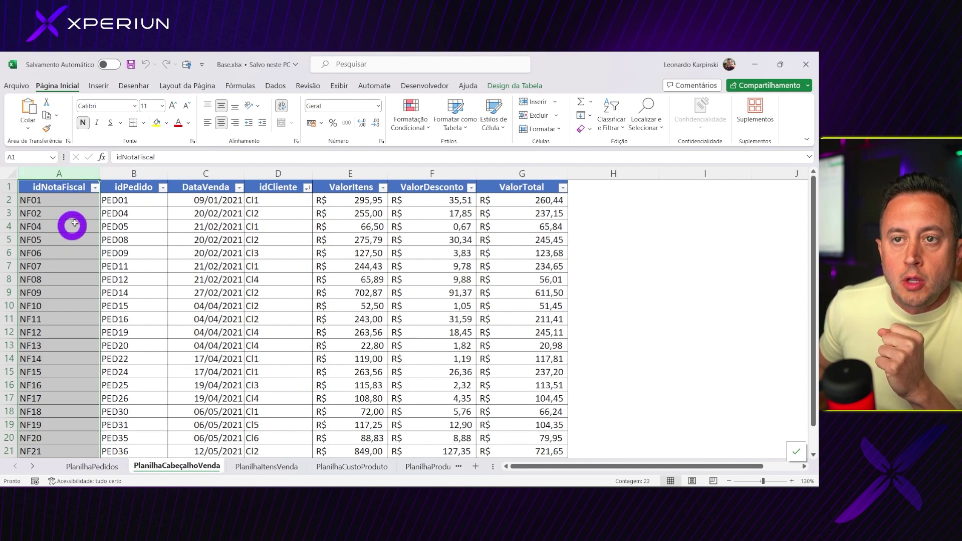
click(147, 172)
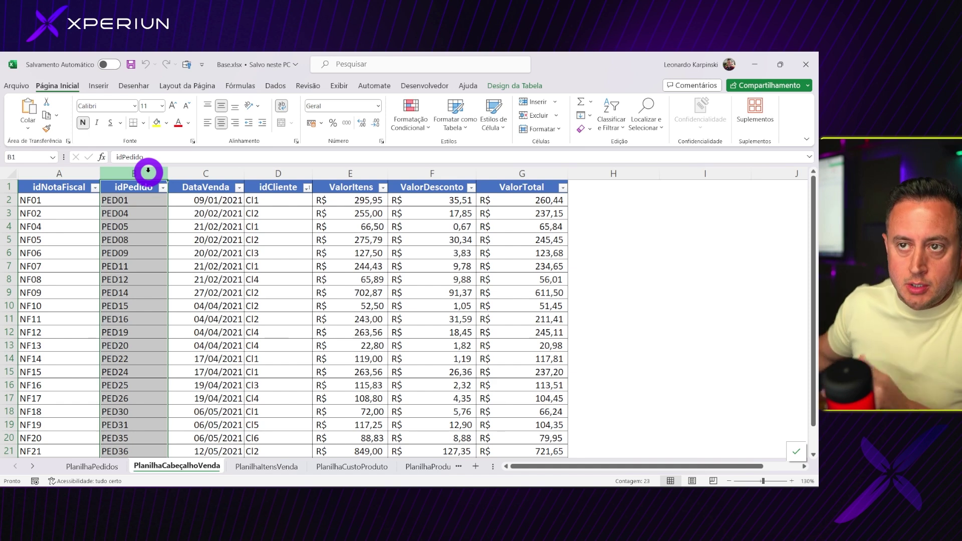
click(206, 172)
click(271, 171)
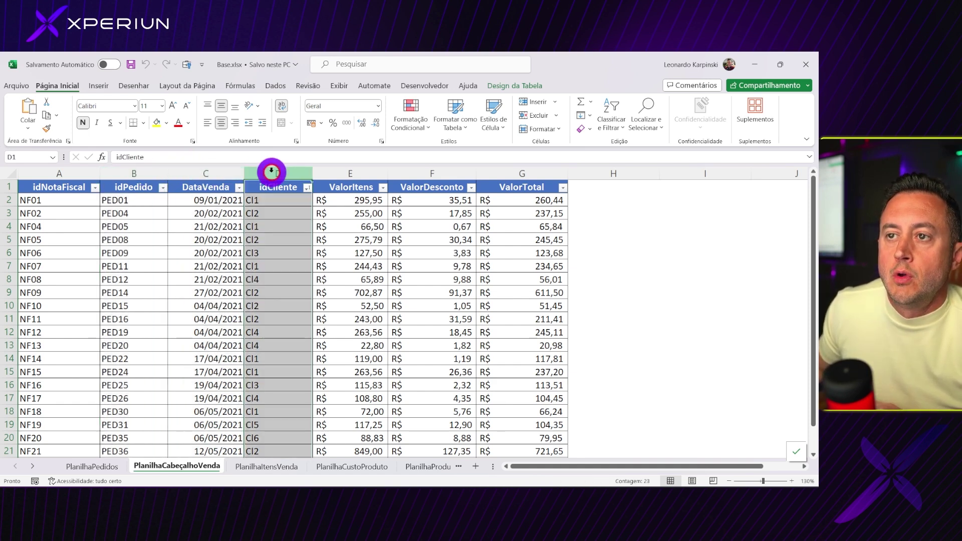
click(356, 167)
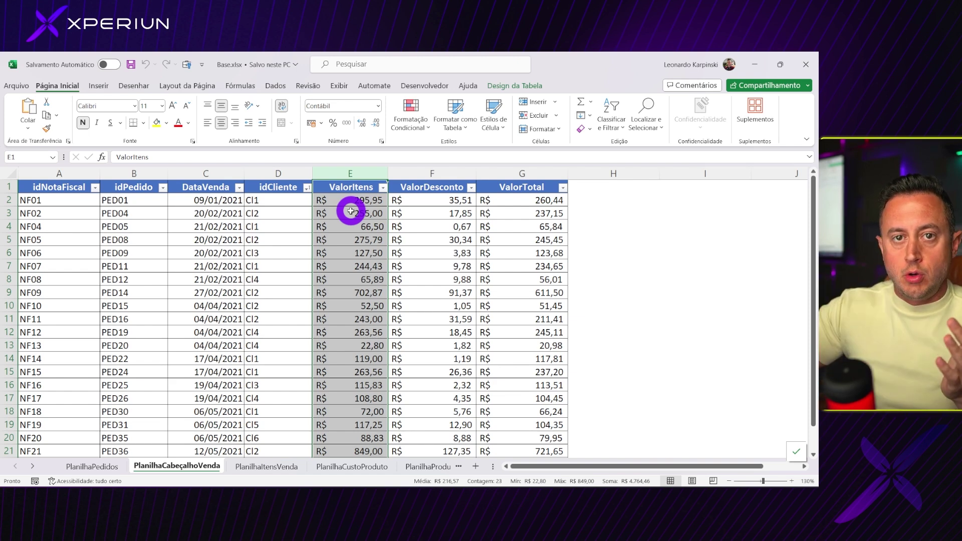
click(445, 172)
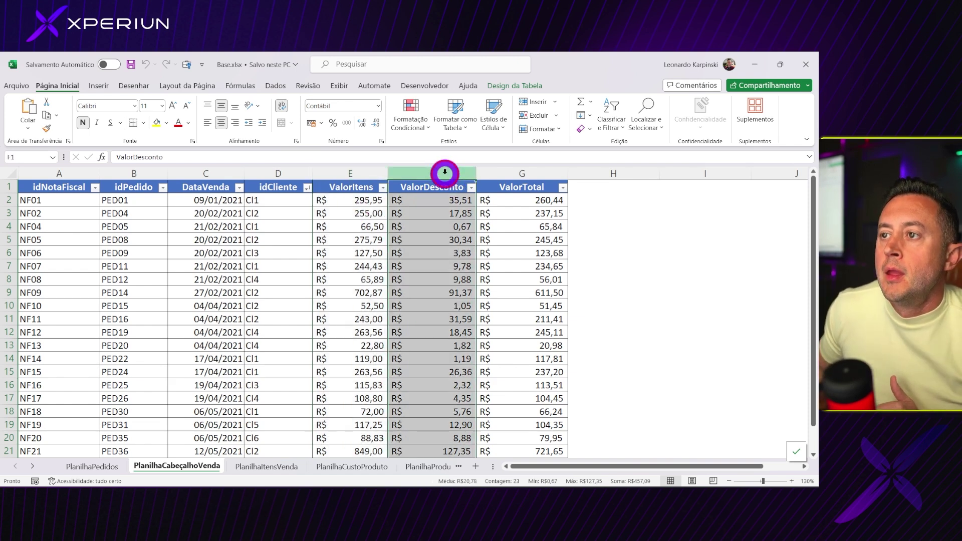
click(523, 174)
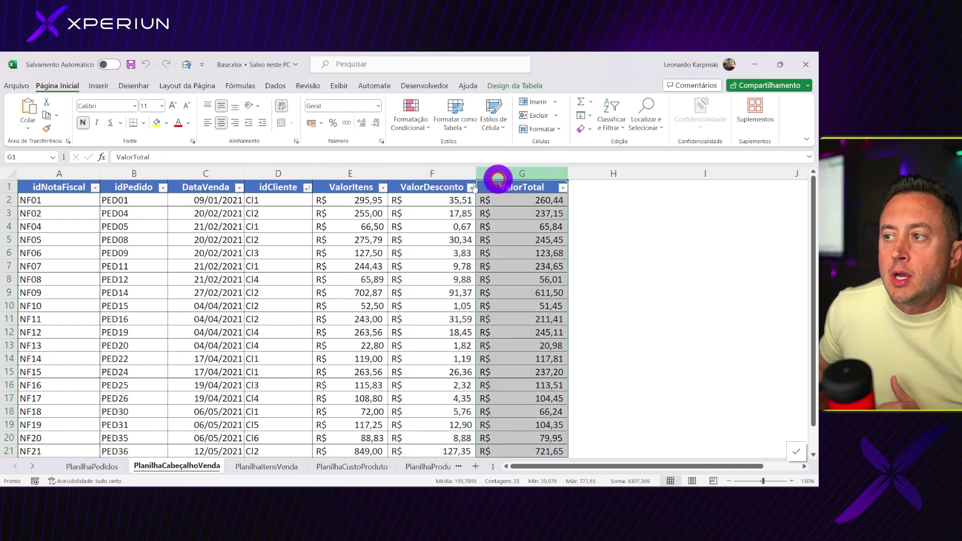
- Compare ValorItens, ValorDesconto and the first invoice's total, then open PlanilhaItensVenda
click(373, 173)
click(399, 173)
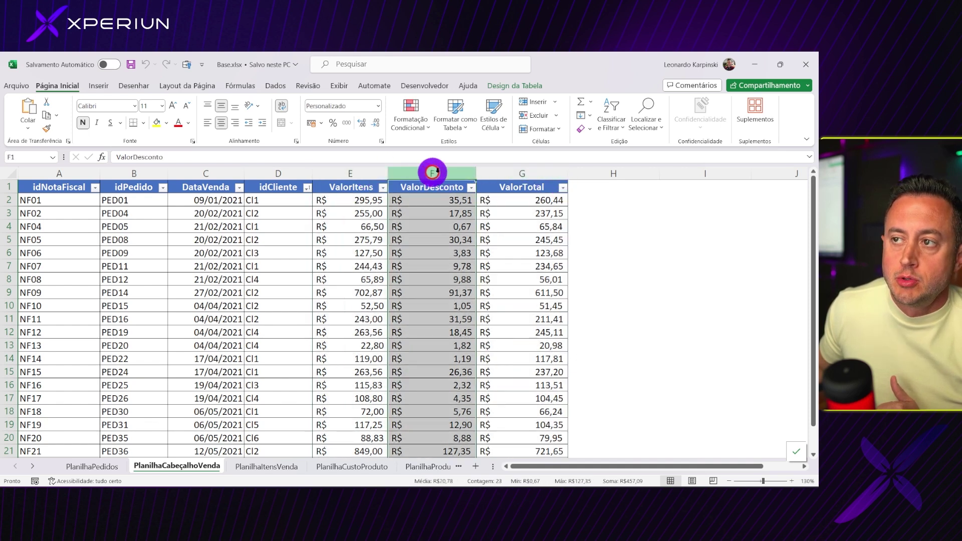
click(528, 195)
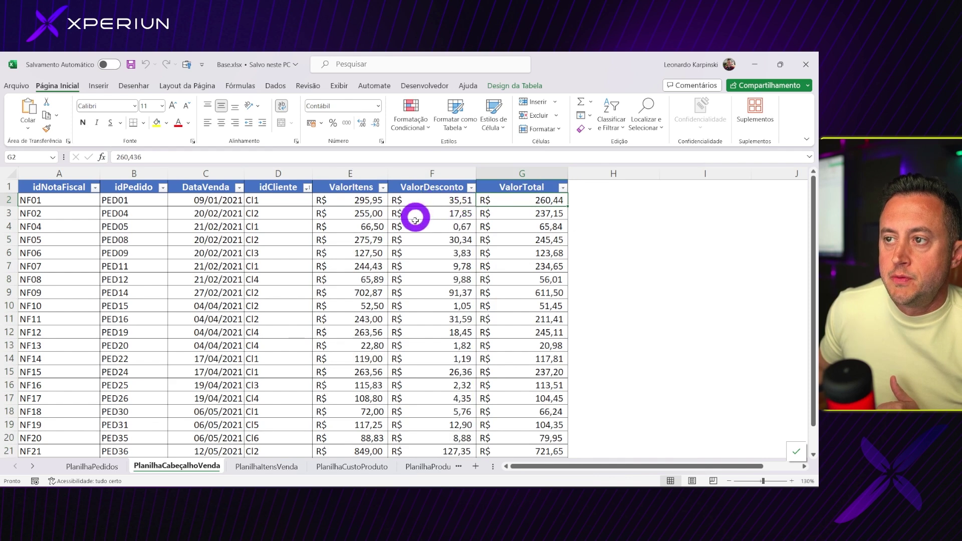
click(360, 172)
click(442, 172)
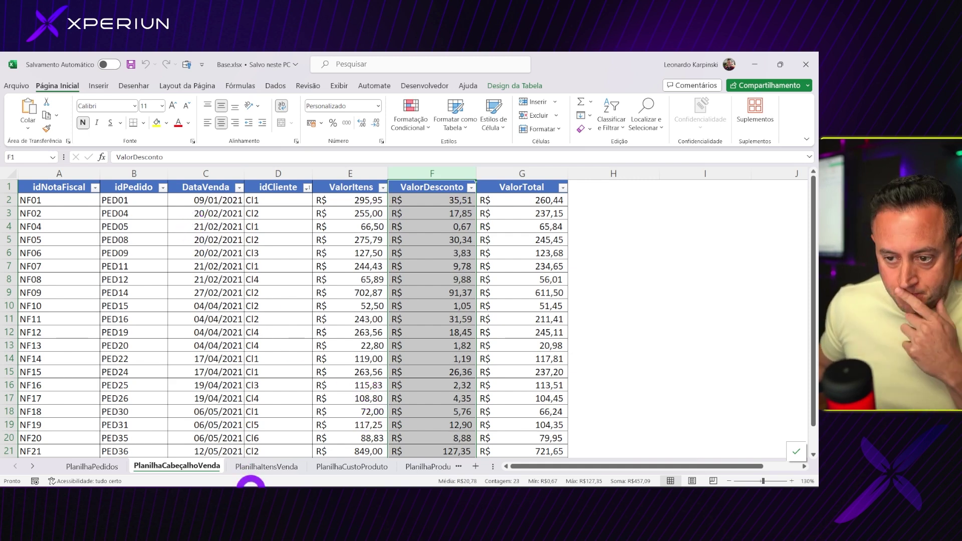
click(258, 469)
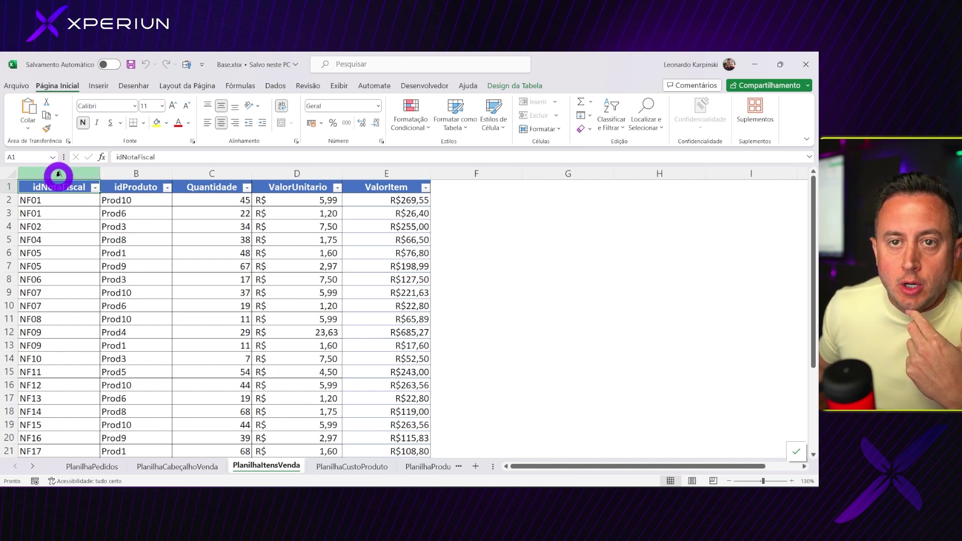
- Select NF01's two item lines, check E2's 269,55, then highlight NF01's row on PlanilhaCabeçalhoVenda
mouse_move(52, 199)
mouse_down()
mouse_move(186, 211)
mouse_move(407, 210)
mouse_up()
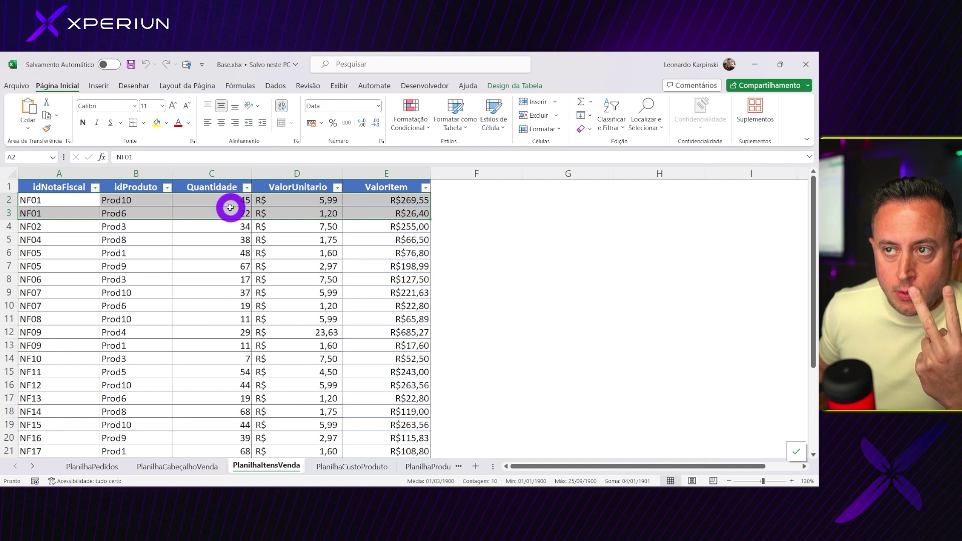
click(408, 200)
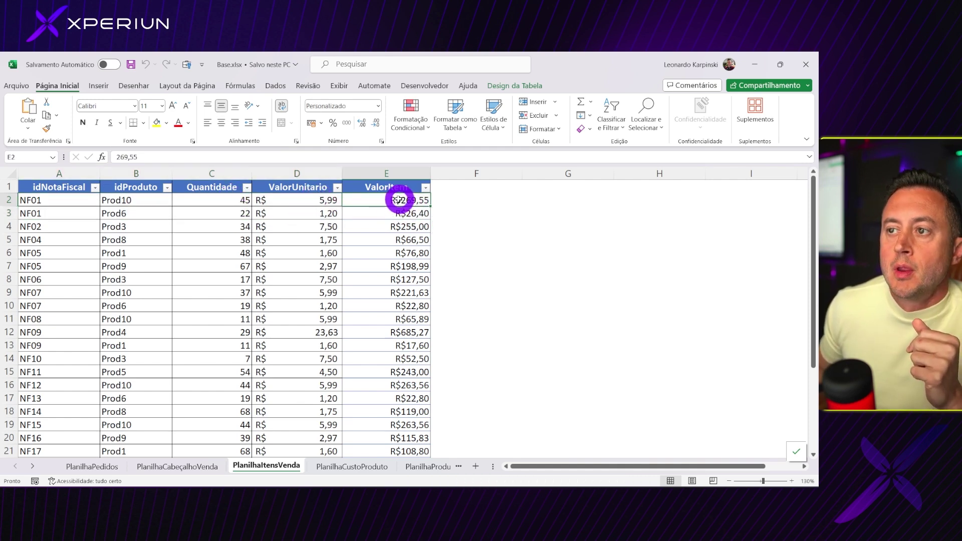
mouse_move(26, 200)
mouse_down()
mouse_move(173, 214)
mouse_move(402, 212)
mouse_up()
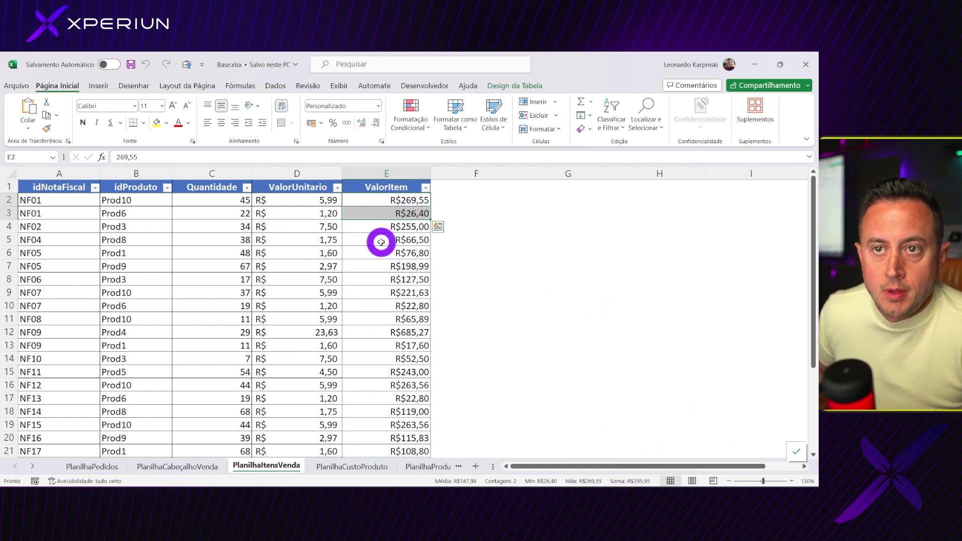
click(161, 467)
drag(71, 200, 519, 200)
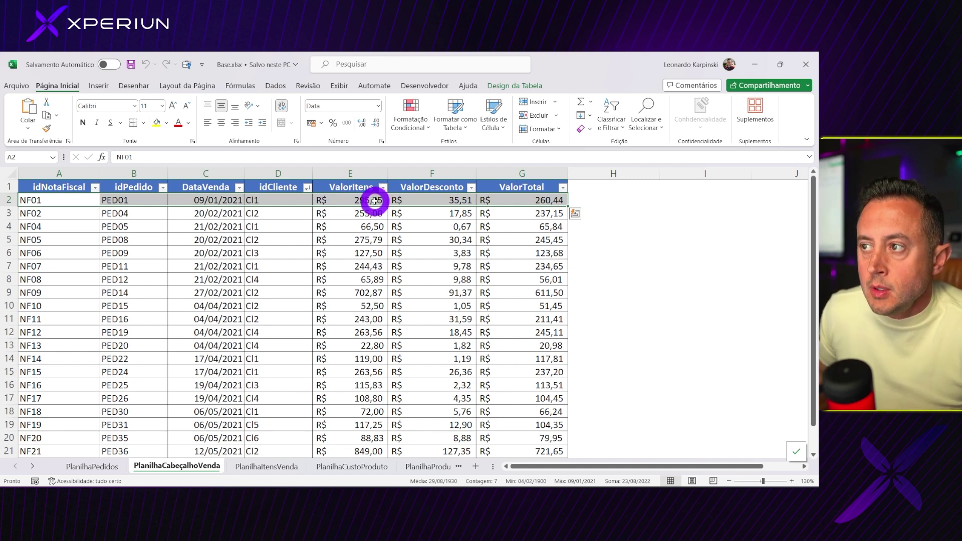
- Check NF01's 35,514 discount, then view the PlanilhaCustoProduto, PlanilhaProduto and PlanilhaCliente sheets
click(448, 200)
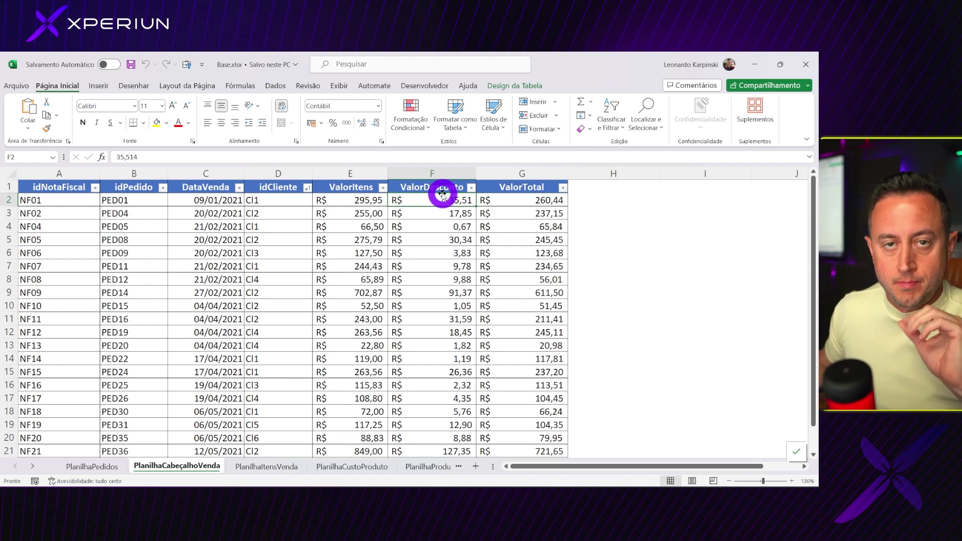
click(345, 468)
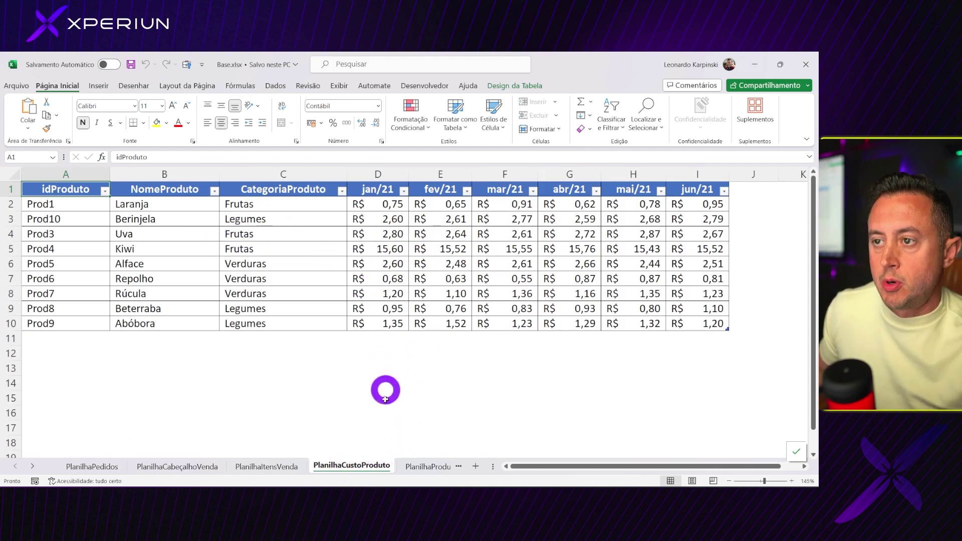
click(424, 471)
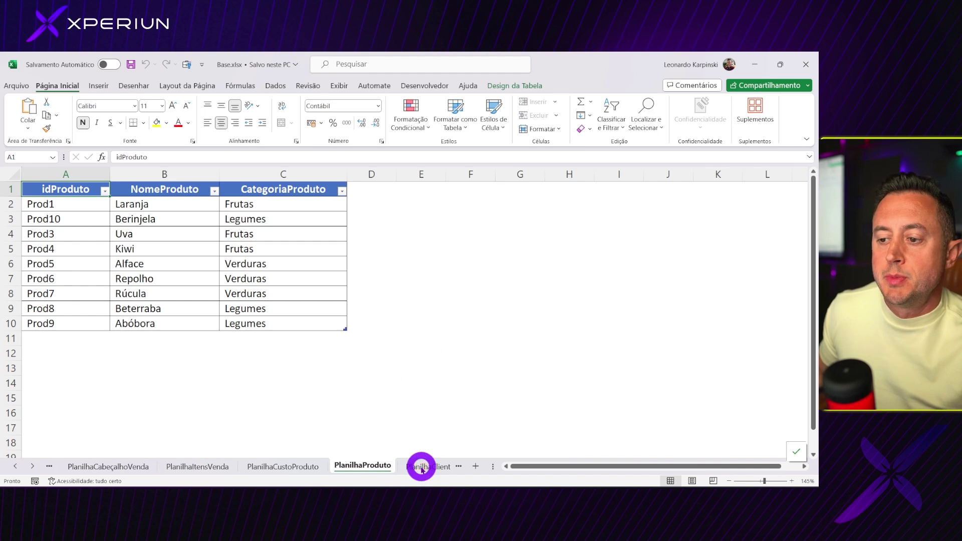
click(422, 468)
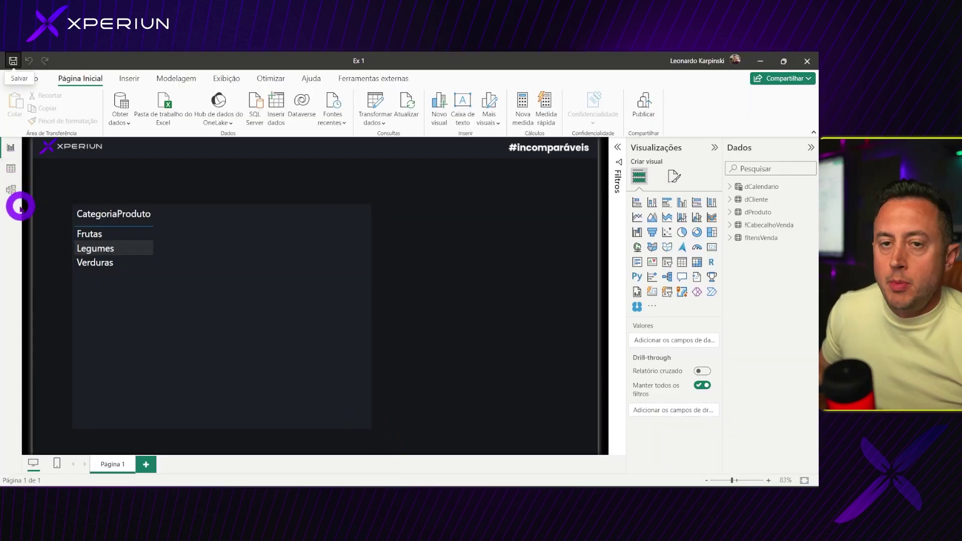
- Switch to Model view and clear the dCalendario Data column selection
click(10, 191)
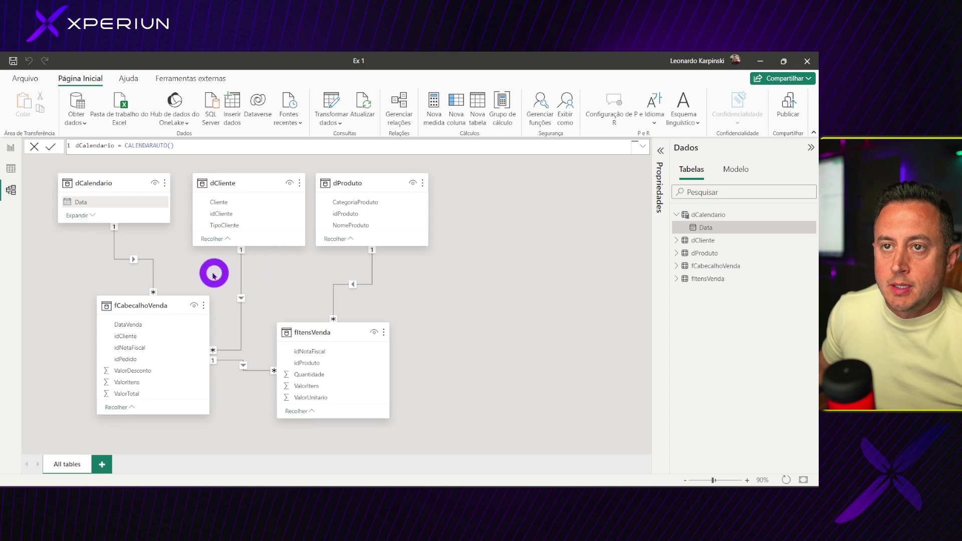
click(184, 277)
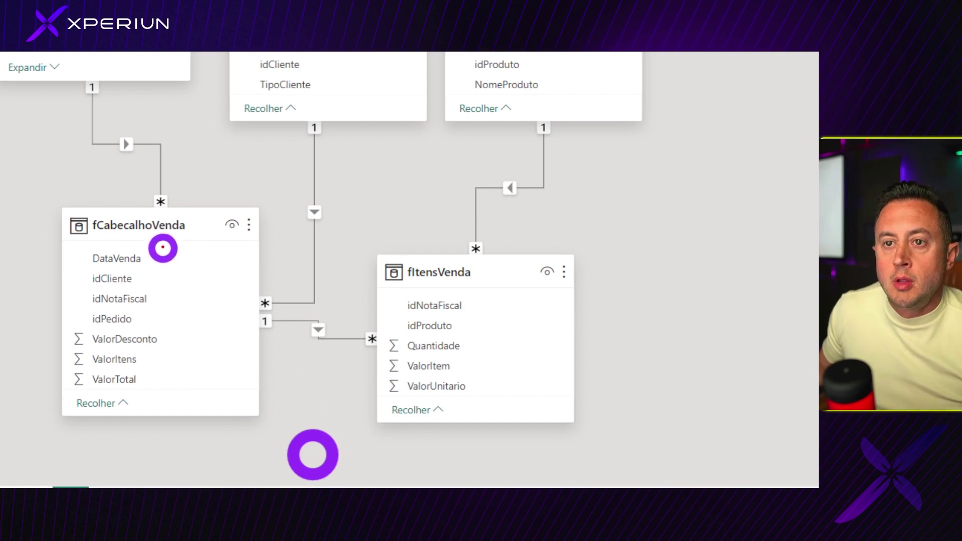
- Draw red rectangles around the fCabecalhoVenda and fItensVenda table headers
drag(61, 206, 209, 245)
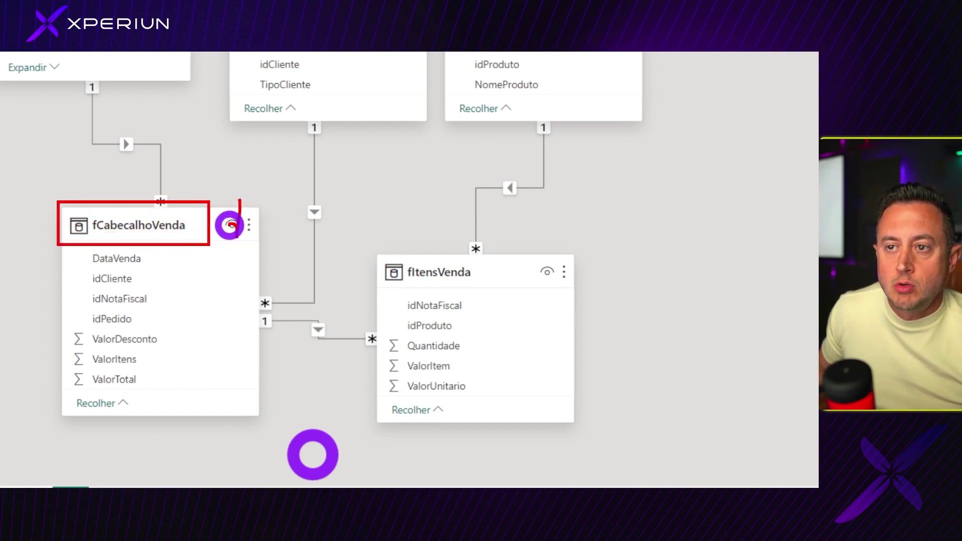
drag(368, 247, 492, 290)
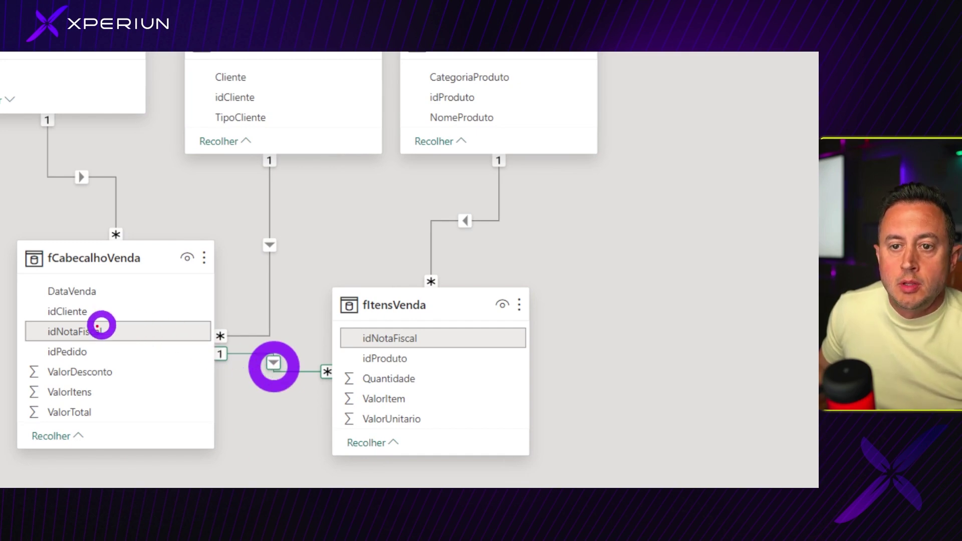
drag(34, 321, 111, 345)
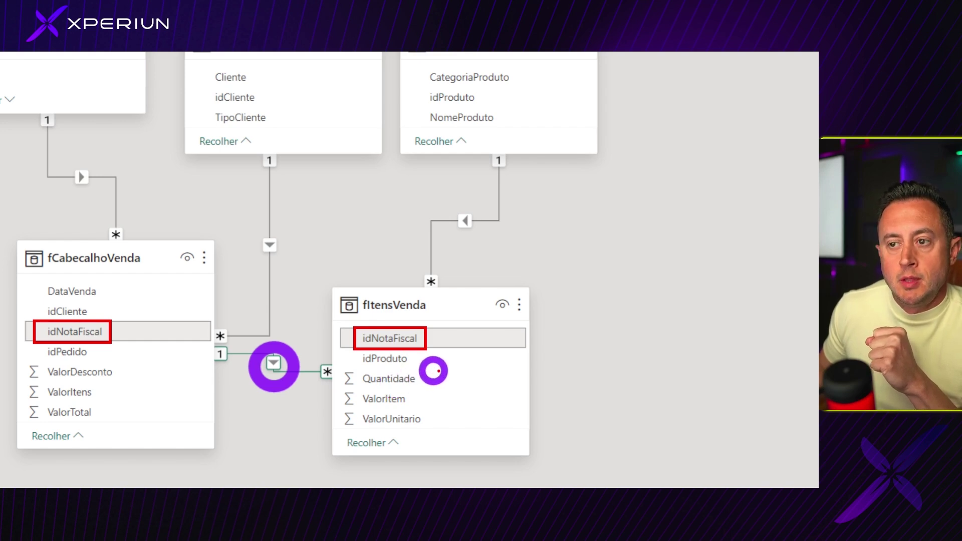
click(242, 345)
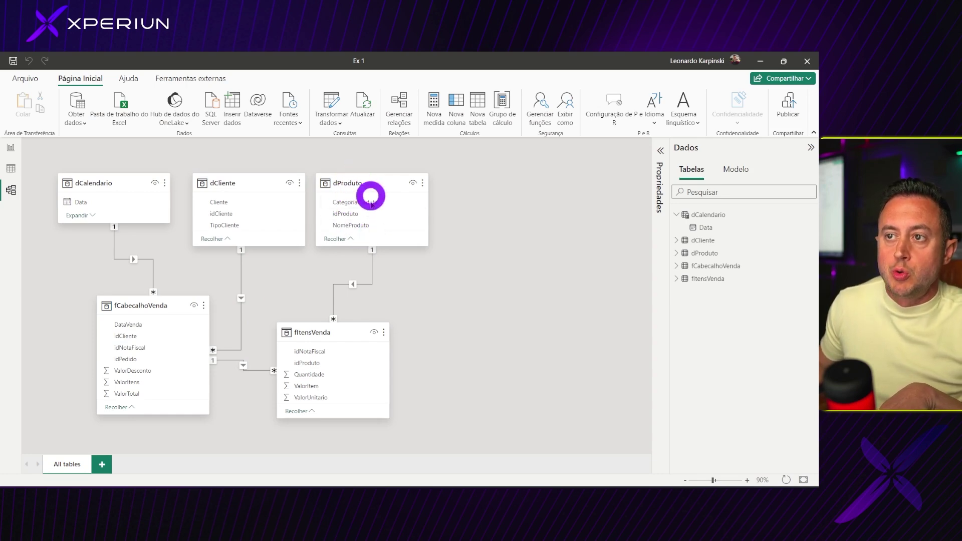
mouse_move(361, 214)
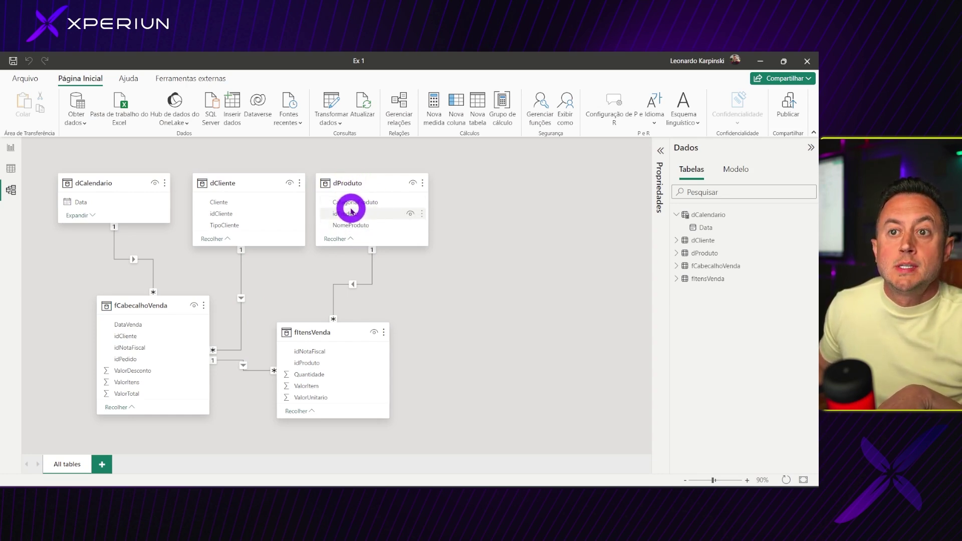
click(468, 302)
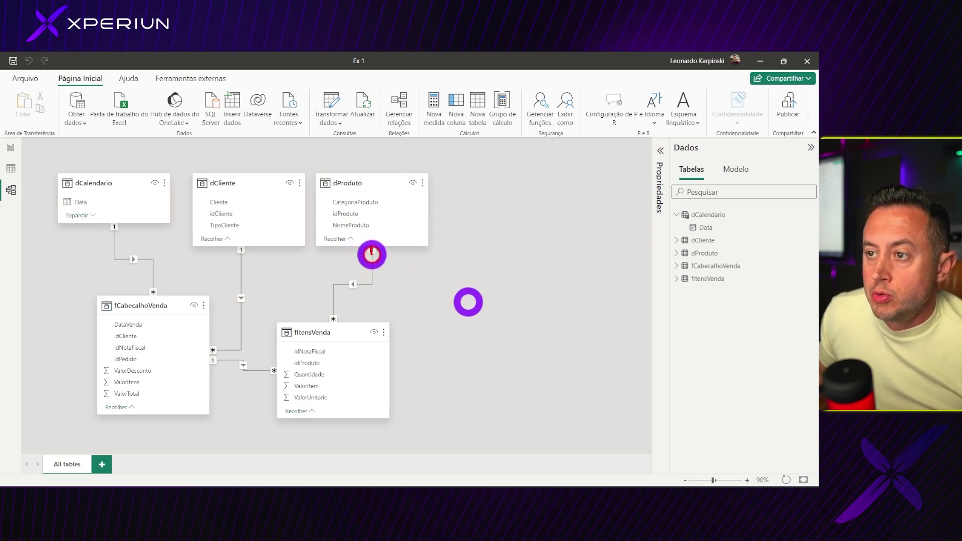
mouse_move(371, 255)
mouse_down()
mouse_move(327, 323)
mouse_move(338, 315)
mouse_up()
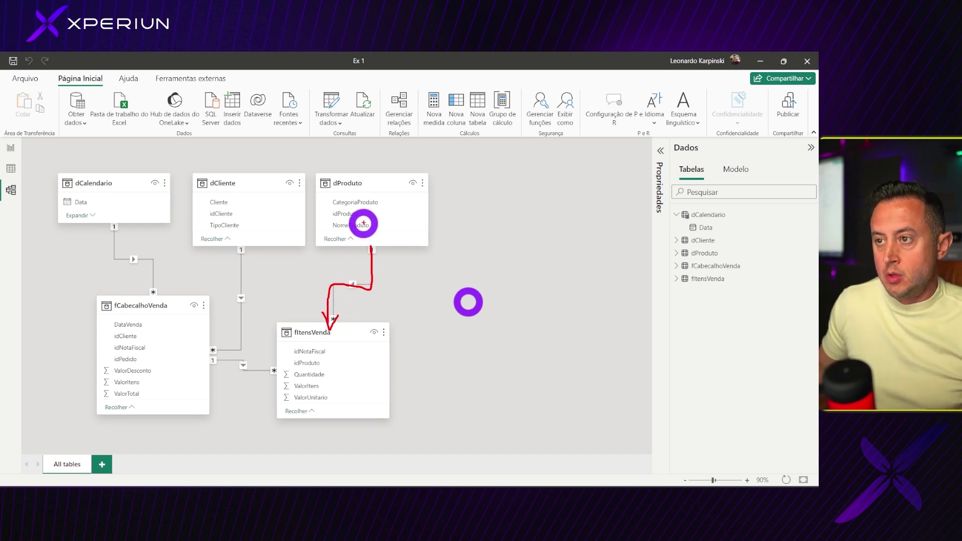
text(t)
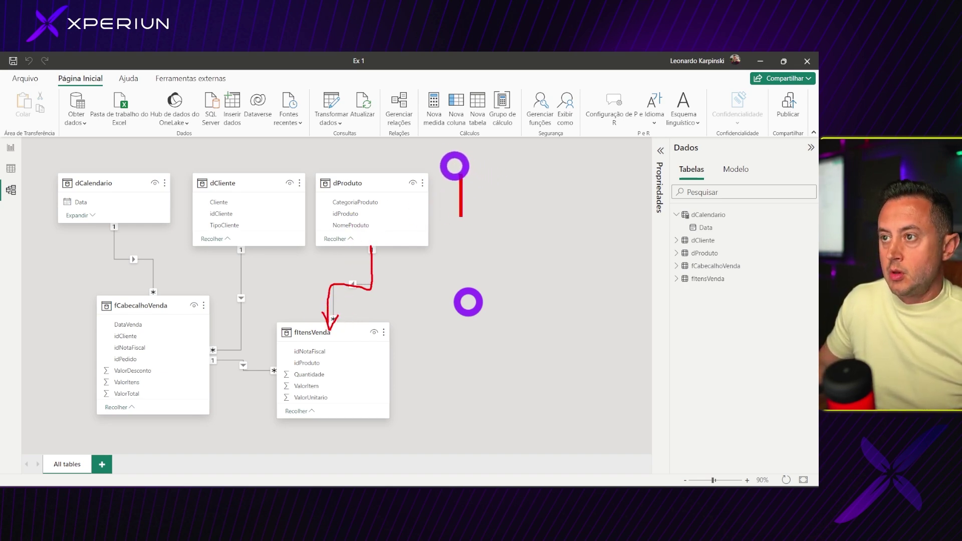
text(Dim f)
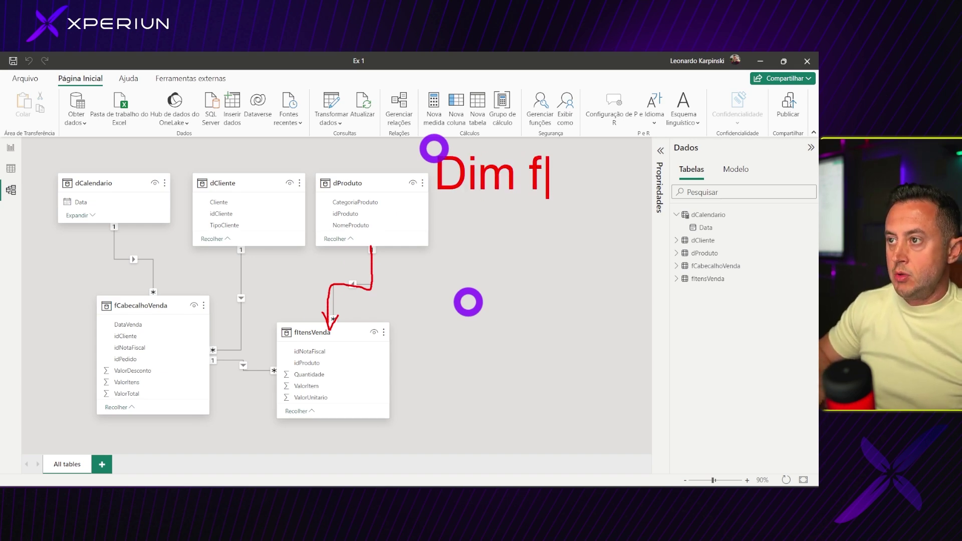
text(iltra)
text(Fato)
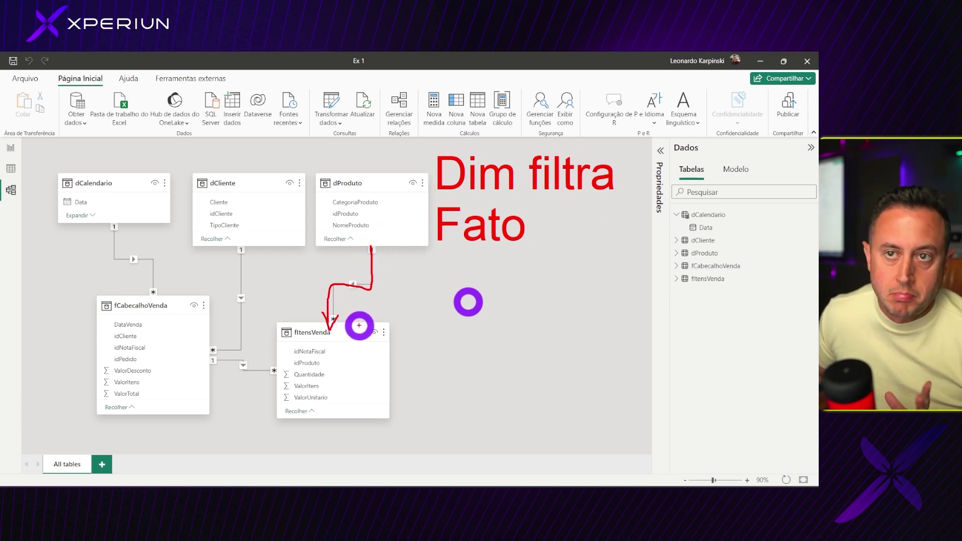
key(Escape)
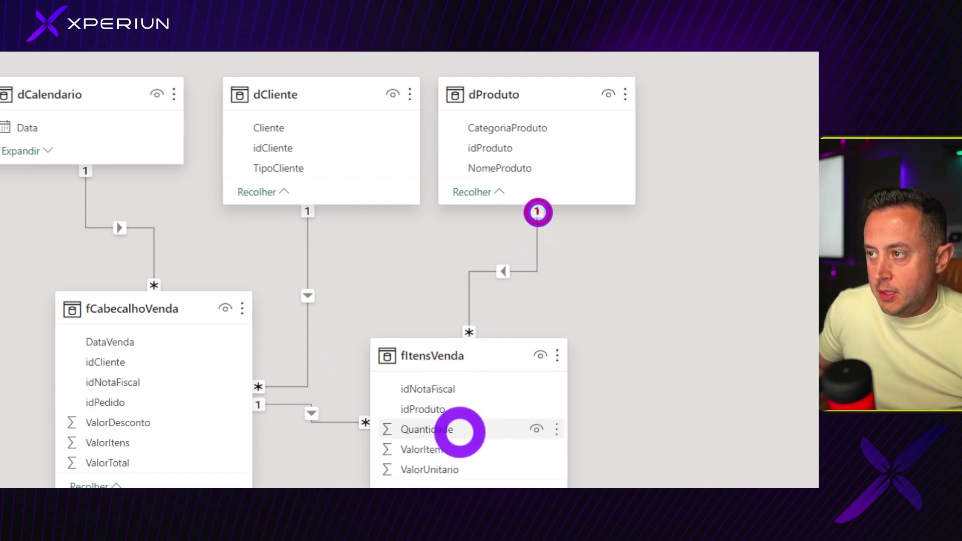
- Draw an arrow from dProduto to fItensVenda and nudge the fCabecalhoVenda card left and down
mouse_move(536, 210)
mouse_down()
mouse_move(471, 275)
mouse_move(474, 335)
mouse_up()
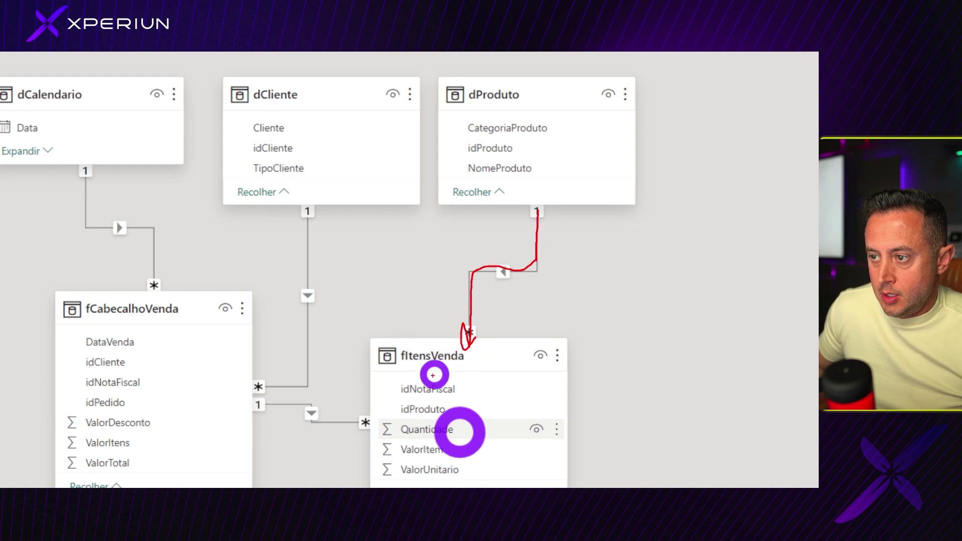
mouse_move(381, 420)
mouse_down()
mouse_move(355, 423)
mouse_move(308, 401)
mouse_up()
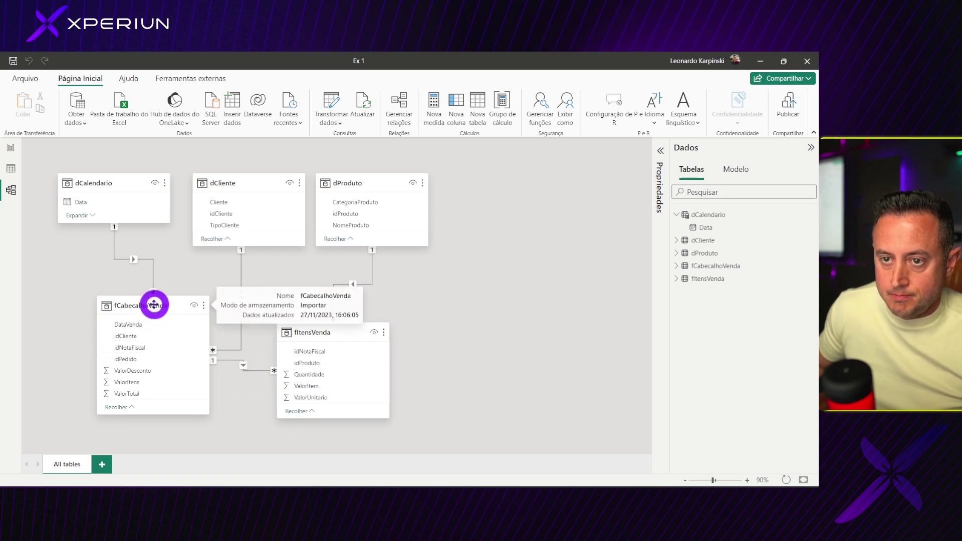
mouse_move(154, 304)
mouse_down()
mouse_move(144, 320)
mouse_move(121, 319)
mouse_move(144, 319)
mouse_move(144, 299)
mouse_up()
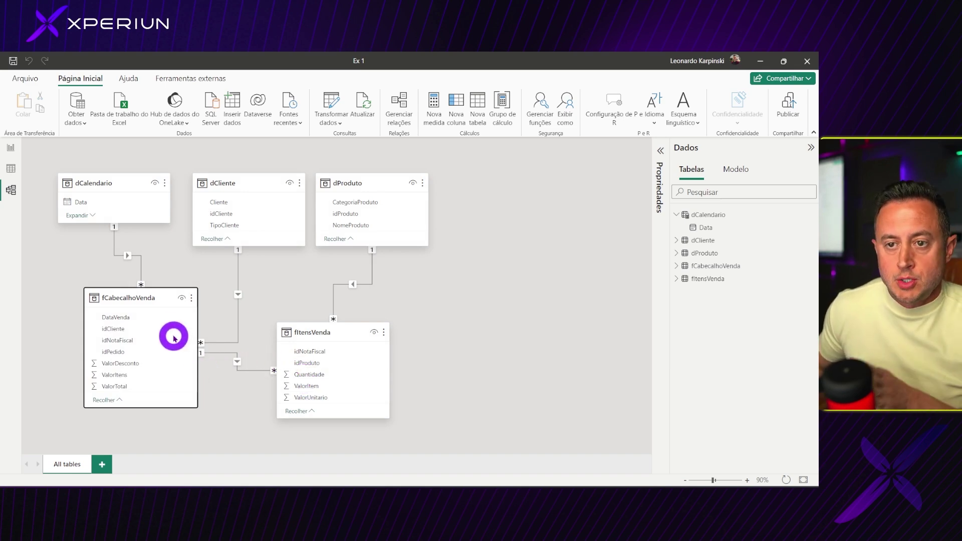
- In Report view, add fCabecalhoVenda's ValorDesconto to the category table, then return to Model view
click(11, 146)
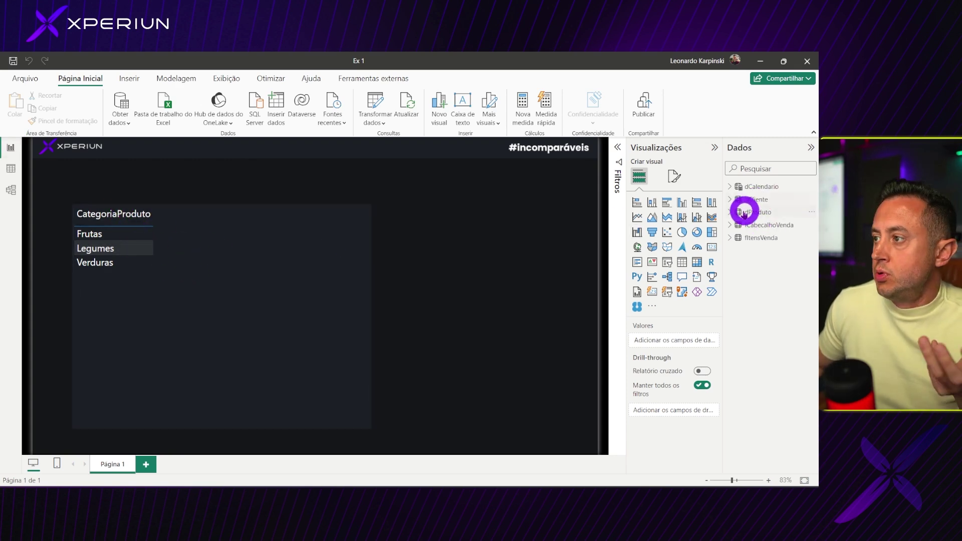
click(732, 214)
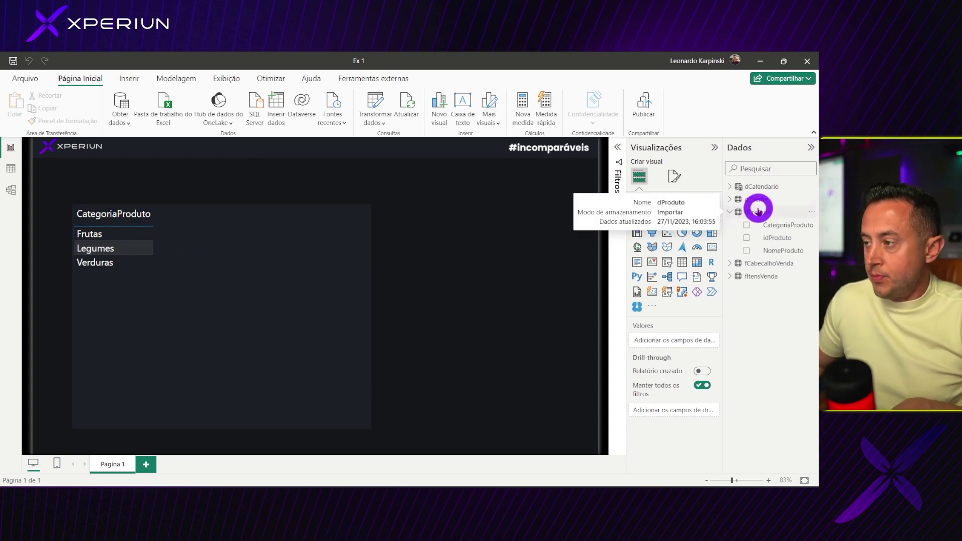
click(677, 275)
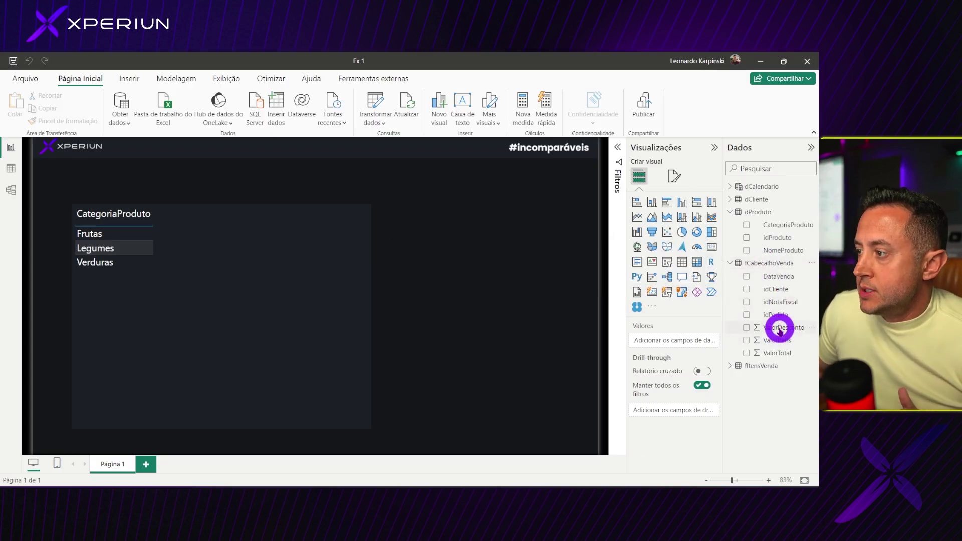
drag(771, 319, 232, 319)
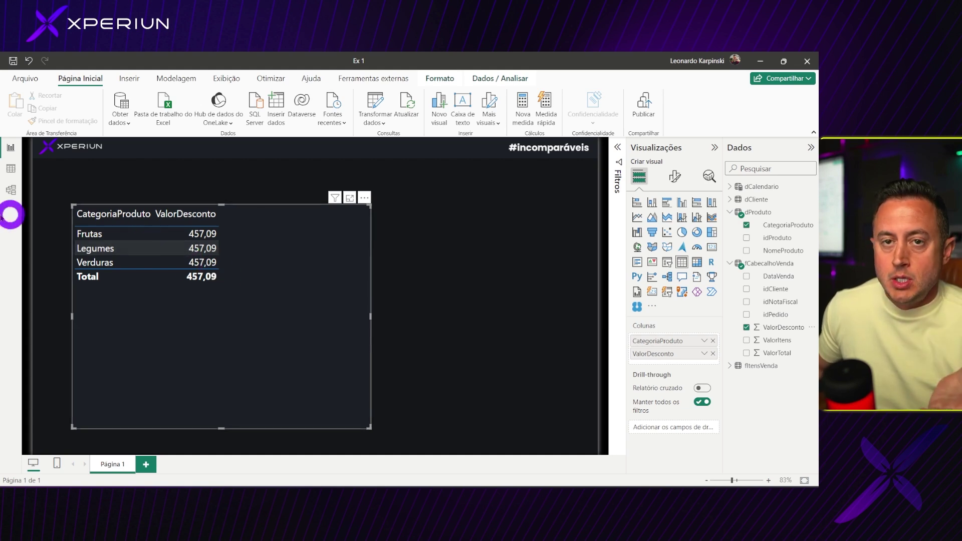
click(10, 188)
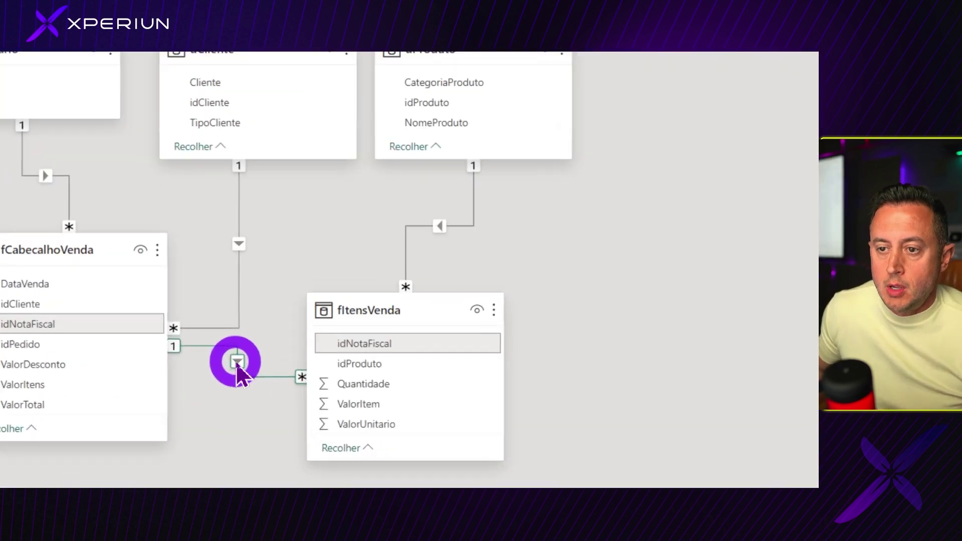
- Set the fItensVenda–fCabecalhoVenda relationship's cross filter direction to Ambas and confirm
double_click(236, 362)
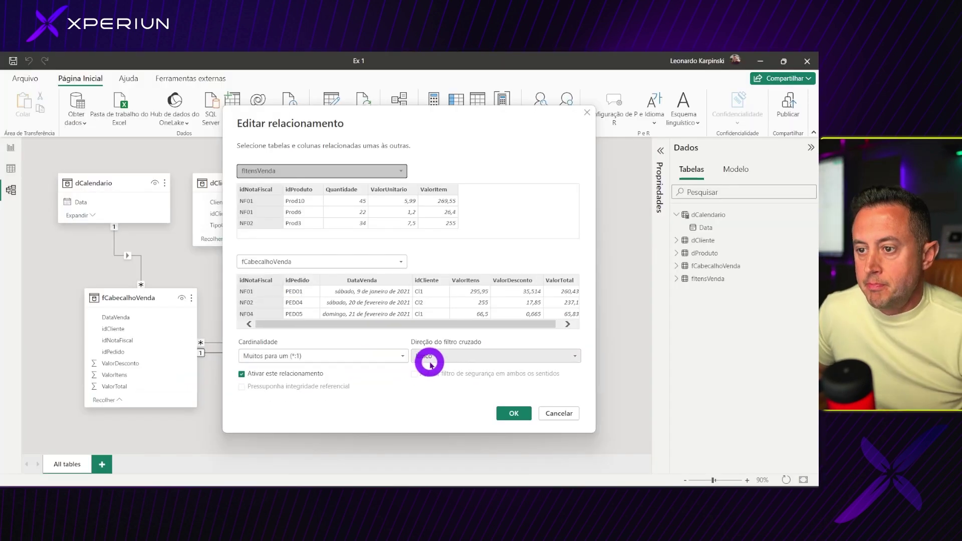
click(458, 357)
click(428, 367)
click(430, 357)
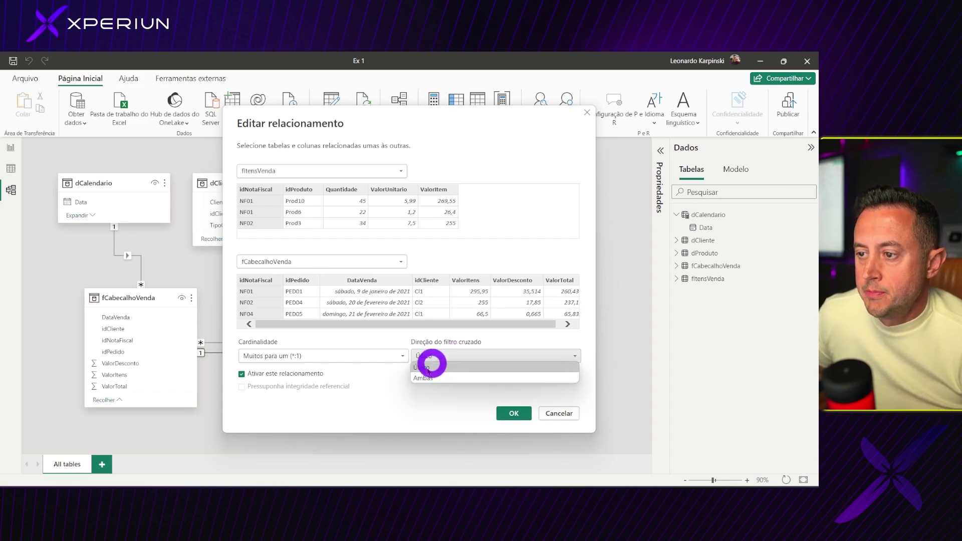
click(426, 367)
click(428, 380)
click(502, 410)
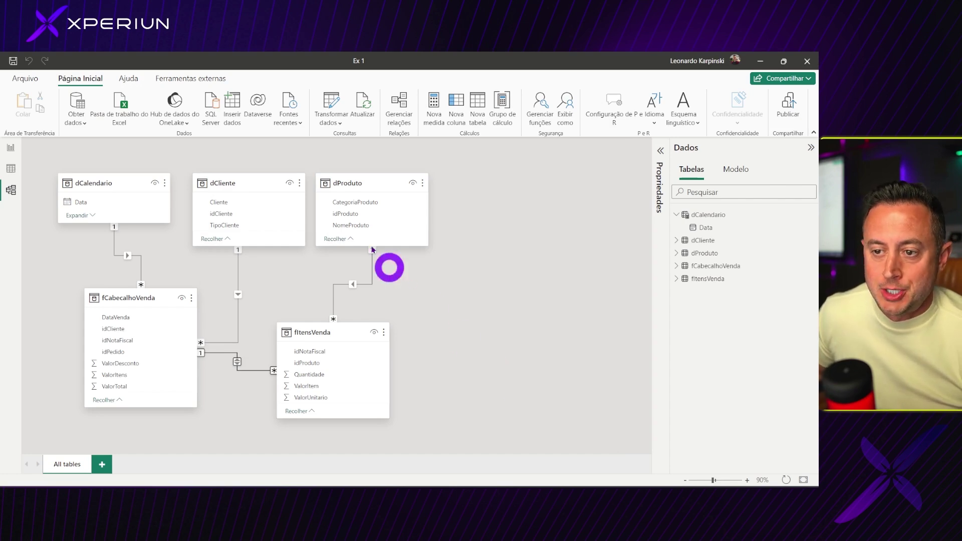
- Check the table visual: ValorDesconto is Frutas 276,14, Legumes 160,78, Verduras 223,16, total 457,09
click(7, 149)
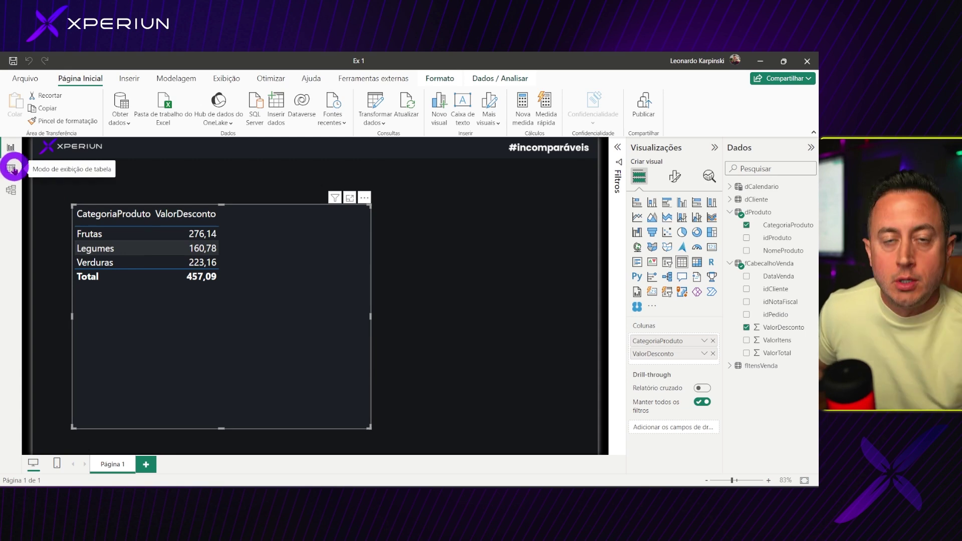
click(13, 192)
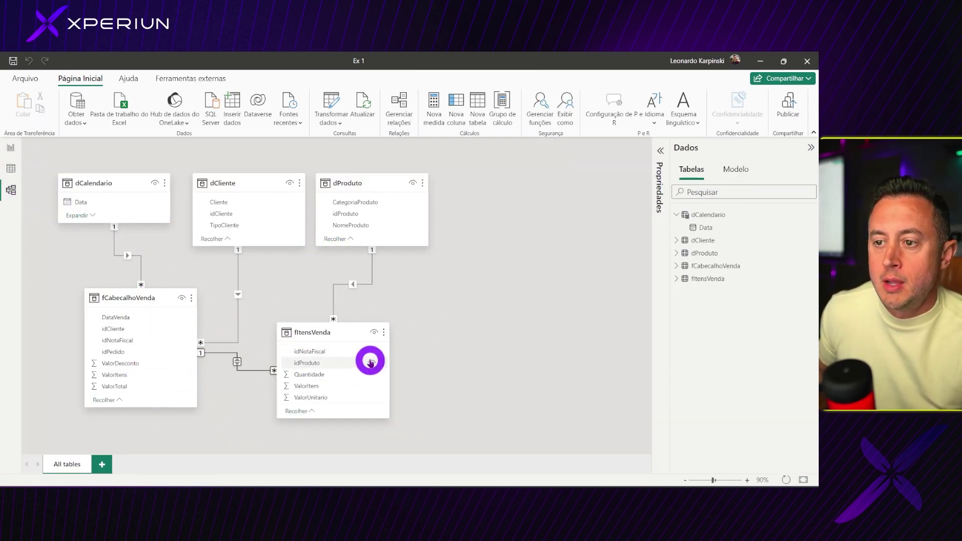
click(11, 147)
click(192, 332)
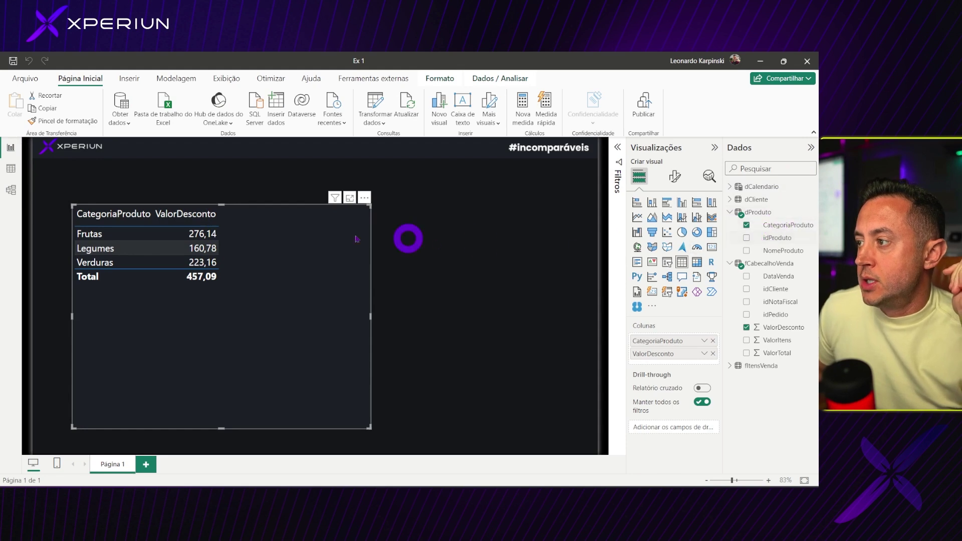
click(278, 296)
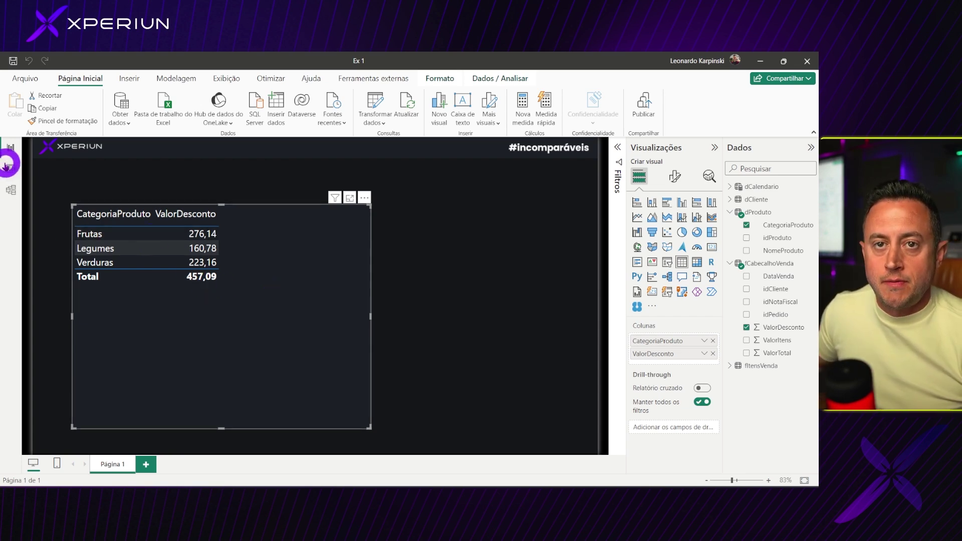
- In the model diagram, mark up fCabecalhoVenda's value columns with an arrow to fItensVenda, then clear the markup
click(11, 189)
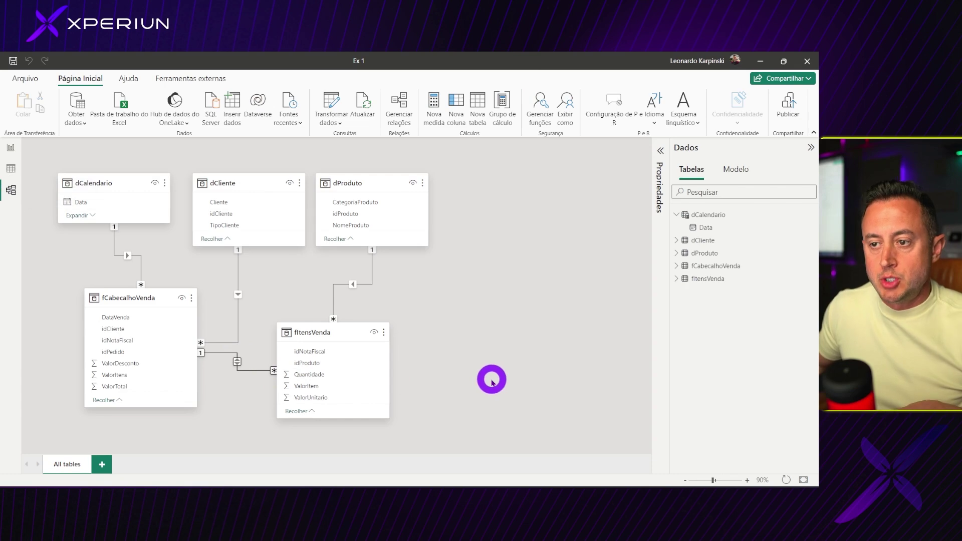
drag(62, 273, 424, 444)
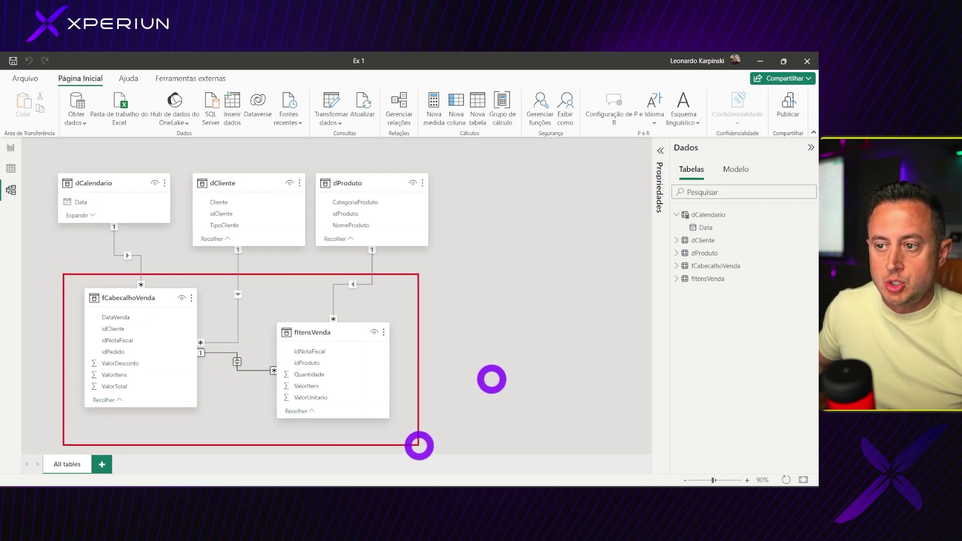
mouse_move(89, 309)
mouse_down()
mouse_move(138, 356)
mouse_move(145, 399)
mouse_move(280, 393)
mouse_up()
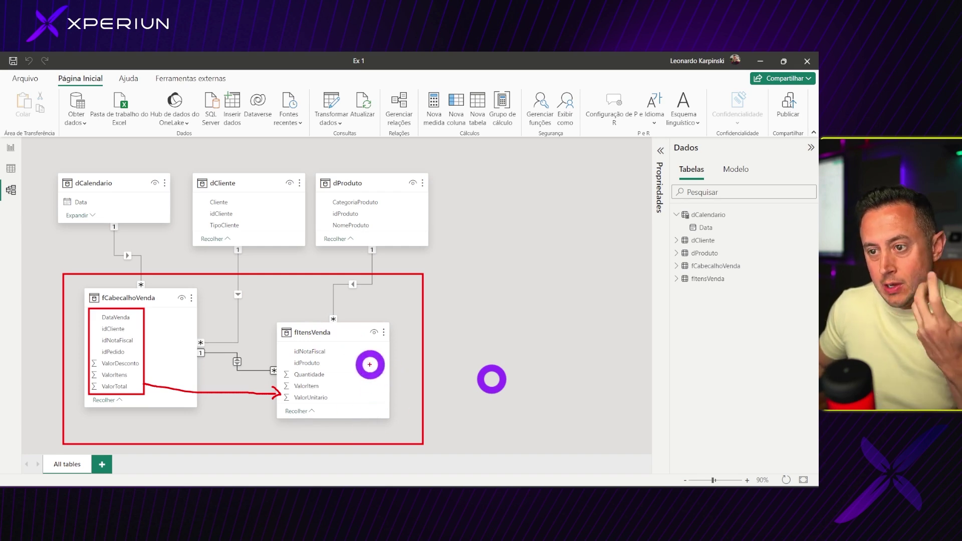
mouse_move(378, 303)
mouse_down()
mouse_move(334, 329)
mouse_move(346, 325)
mouse_up()
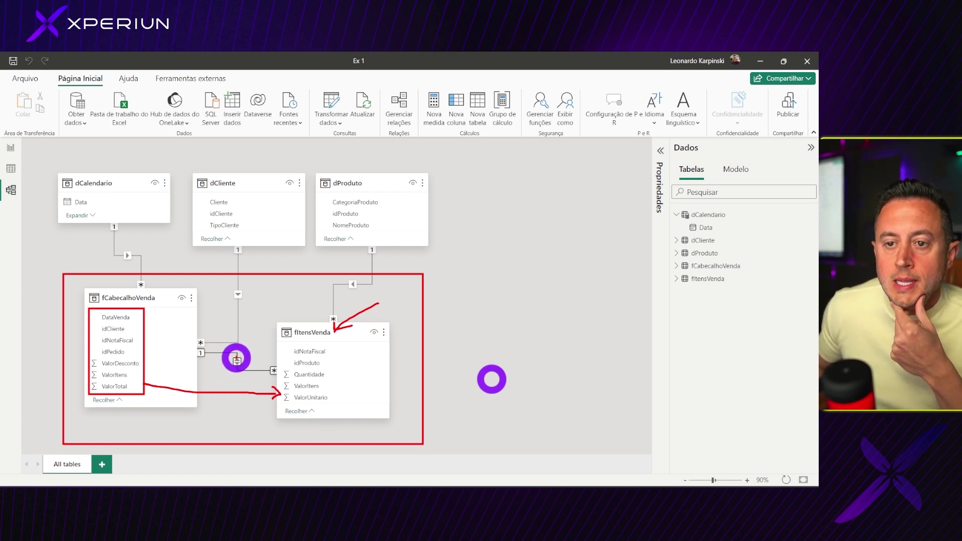
key(Escape)
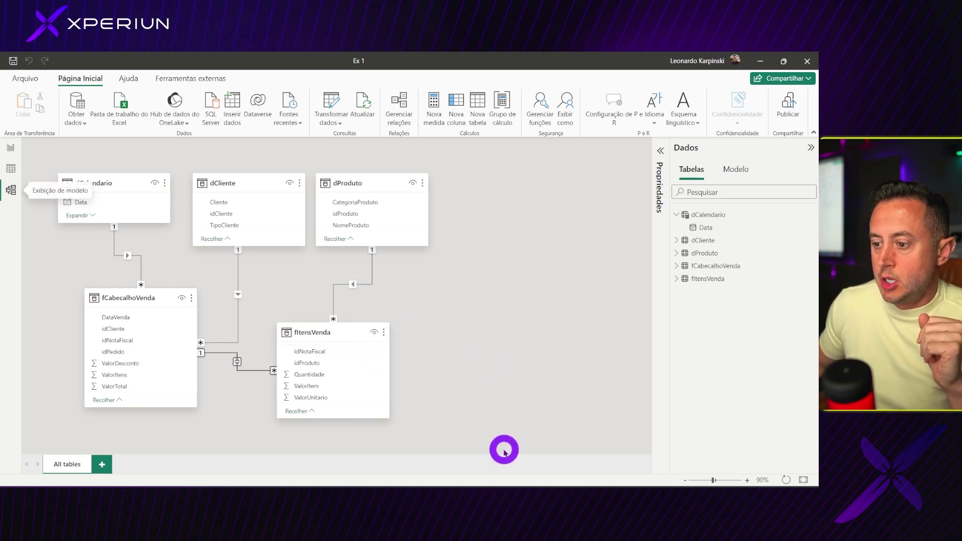
- Bring up the whiteboard at 100% zoom, framed on the Itens and Header sketches
key(alt+Tab)
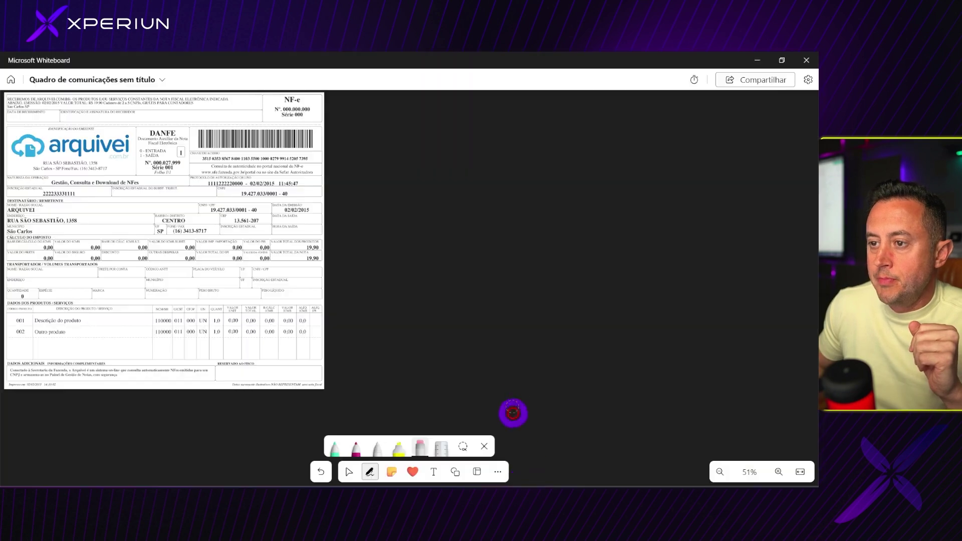
click(349, 475)
scroll(471, 276, down, 3)
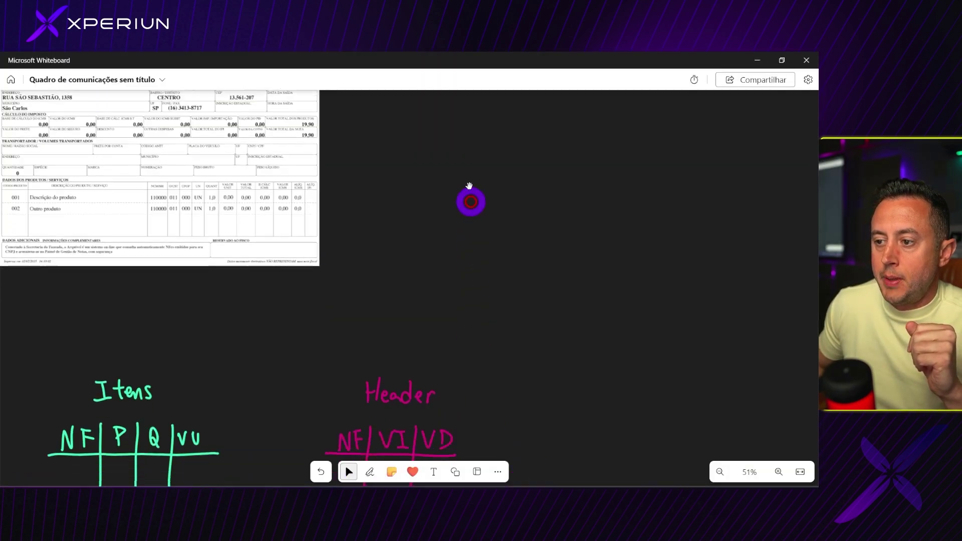
scroll(551, 325, down, 3)
scroll(626, 390, down, 2)
click(779, 471)
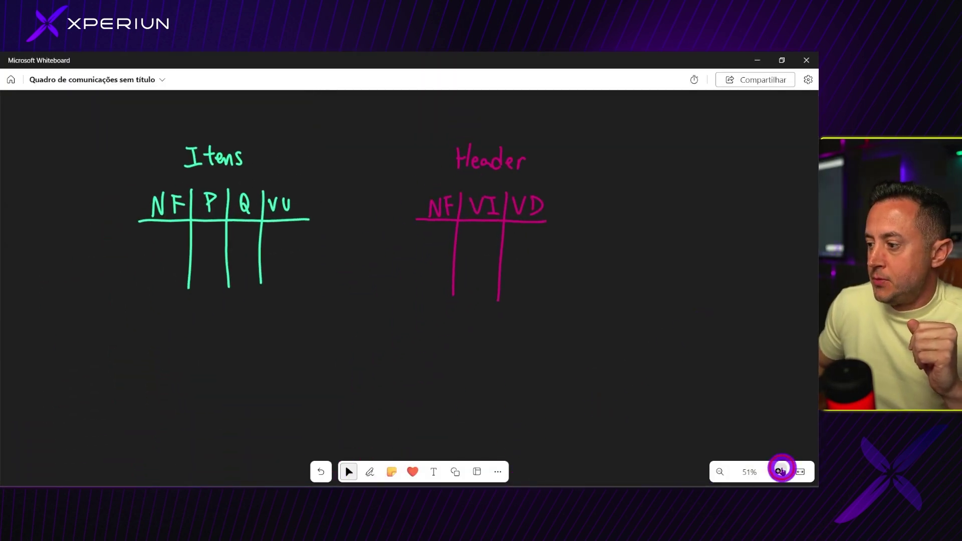
click(780, 471)
mouse_move(705, 337)
mouse_down()
mouse_move(752, 393)
mouse_move(797, 390)
mouse_move(795, 382)
mouse_move(773, 393)
mouse_up()
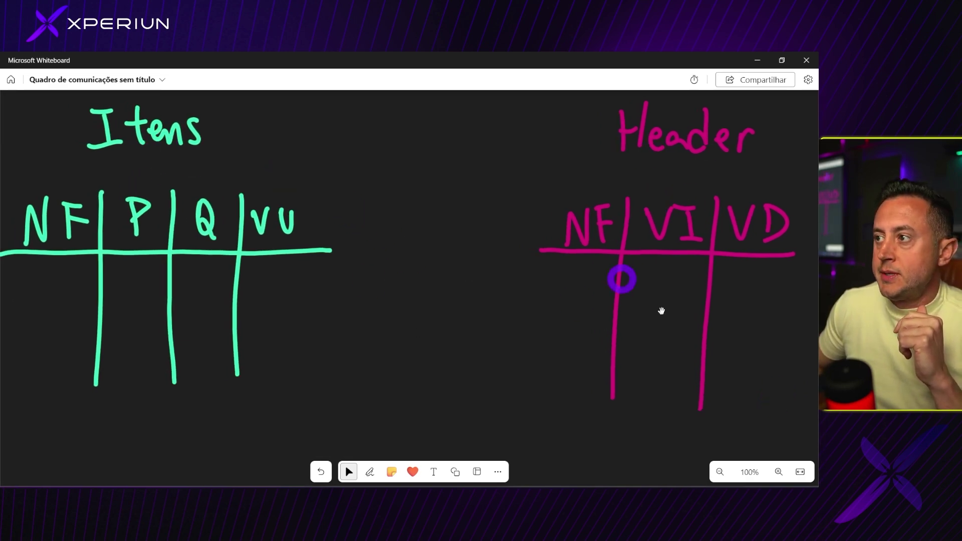
click(704, 325)
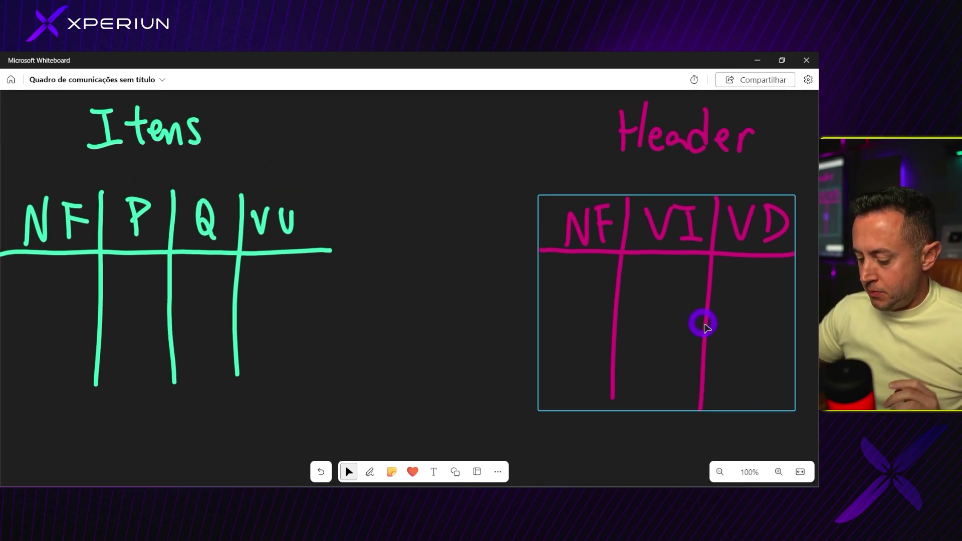
- In green, fill two Itens rows: NF 1, product A qty 5 VU 10; product B qty 10 VU 20
click(370, 471)
click(331, 446)
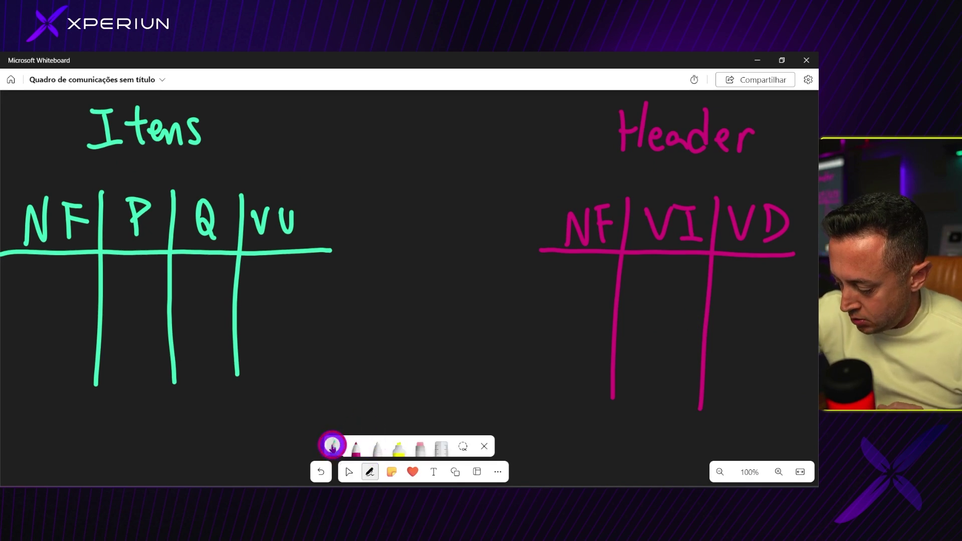
mouse_move(42, 285)
mouse_down()
mouse_move(44, 300)
mouse_move(61, 301)
mouse_move(68, 359)
mouse_up()
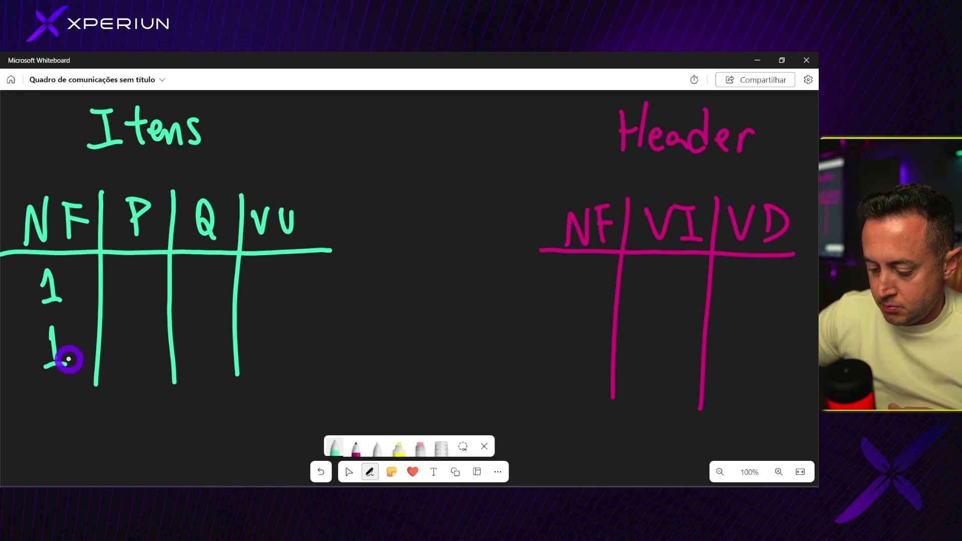
drag(52, 326, 52, 332)
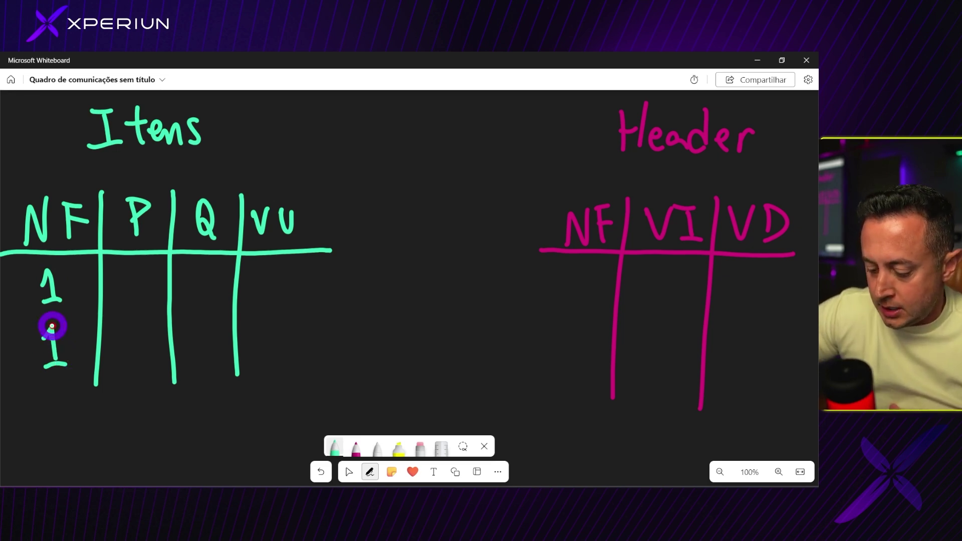
mouse_move(121, 296)
mouse_down()
mouse_move(141, 295)
mouse_move(138, 284)
mouse_up()
drag(132, 341, 123, 357)
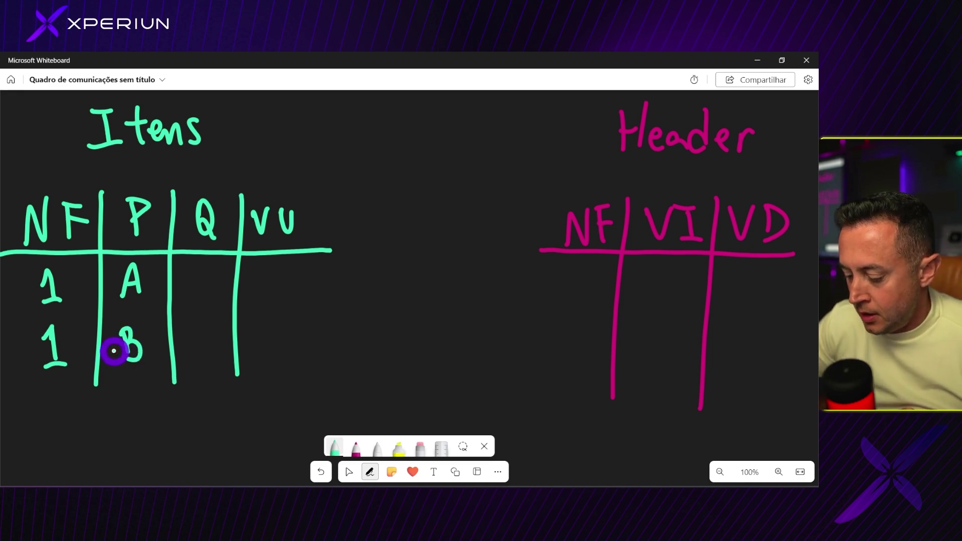
drag(210, 266, 196, 290)
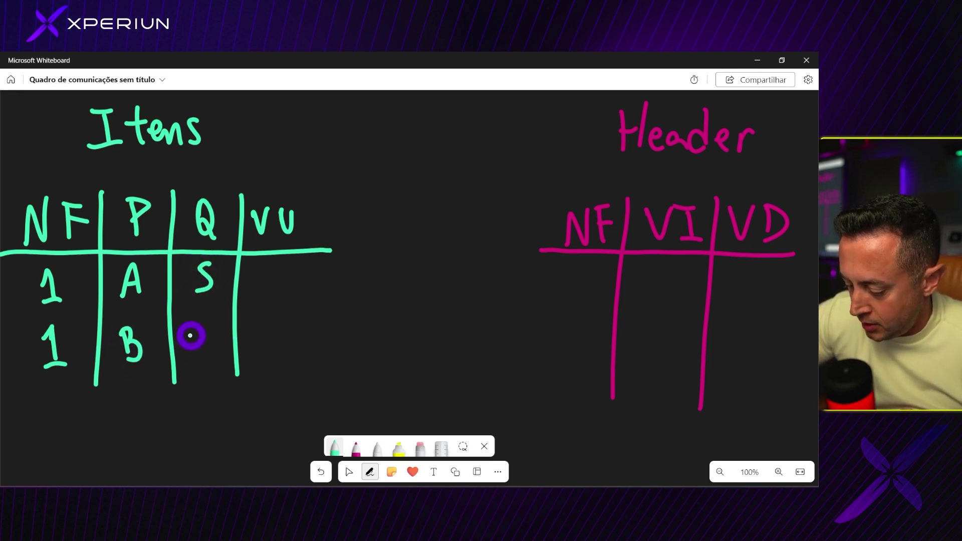
mouse_move(192, 325)
mouse_down()
mouse_move(189, 354)
mouse_move(205, 331)
mouse_move(205, 345)
mouse_up()
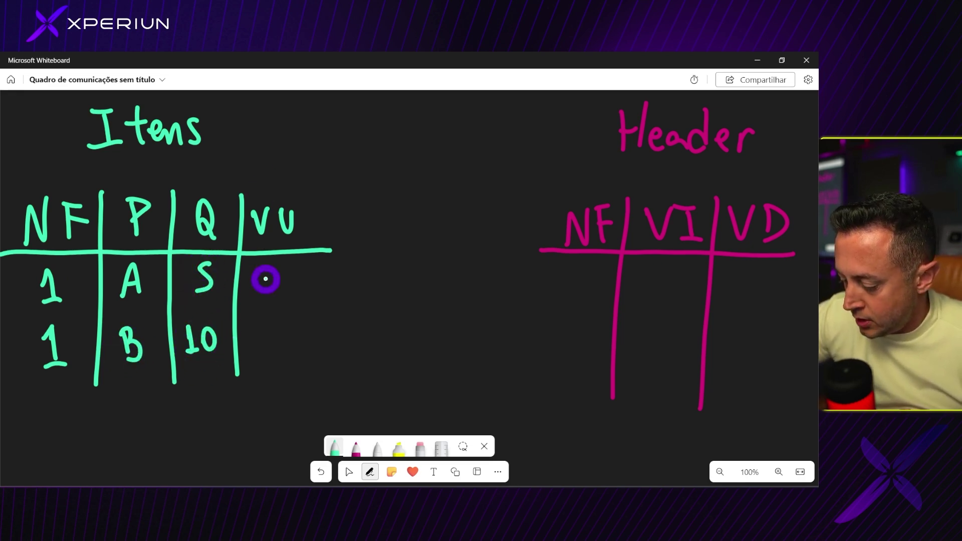
drag(262, 265, 275, 275)
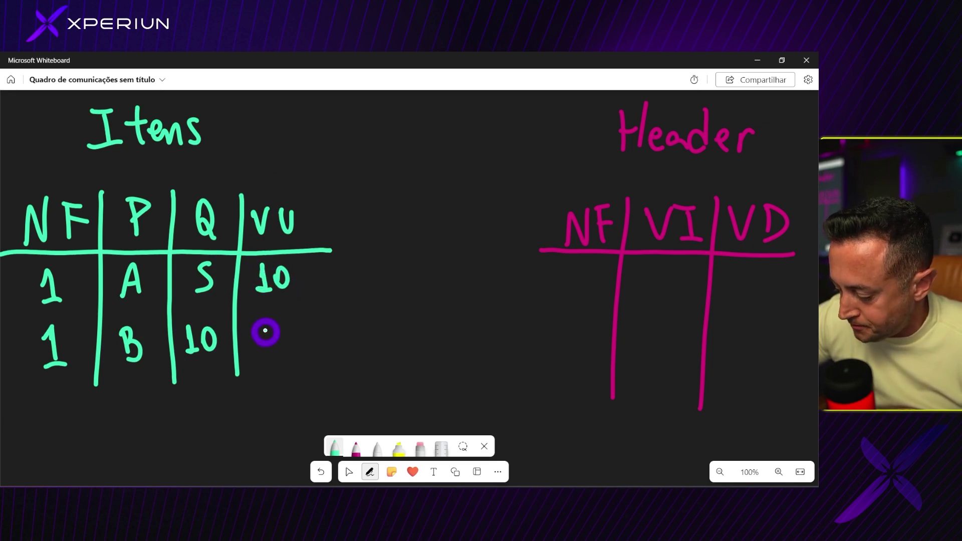
mouse_move(259, 328)
mouse_down()
mouse_move(277, 352)
mouse_move(278, 335)
mouse_up()
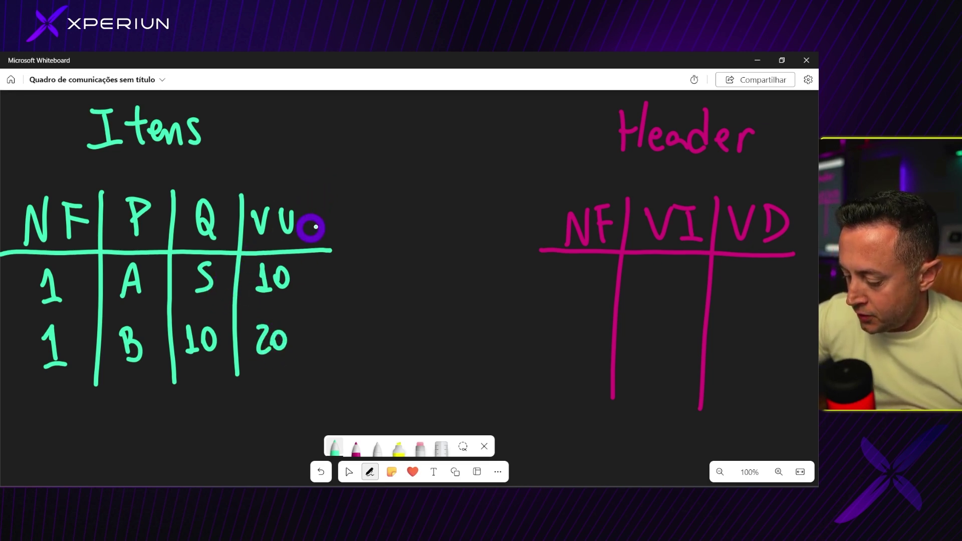
- Add a VI column to the Itens table with item values 50 and 200
drag(314, 193, 310, 373)
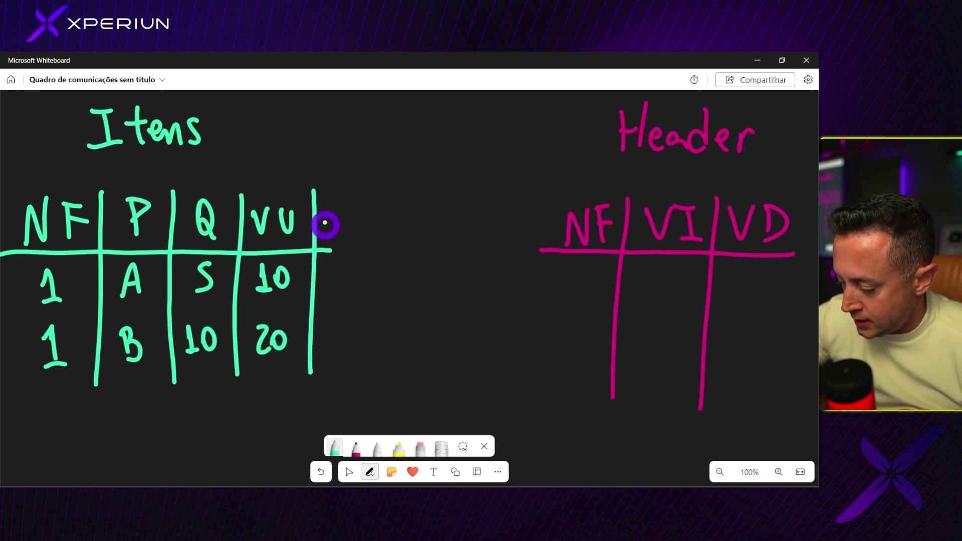
mouse_move(323, 208)
mouse_down()
mouse_move(341, 203)
mouse_move(356, 229)
mouse_move(367, 206)
mouse_up()
mouse_move(341, 233)
mouse_down()
mouse_move(368, 232)
mouse_move(367, 247)
mouse_move(327, 286)
mouse_move(353, 266)
mouse_up()
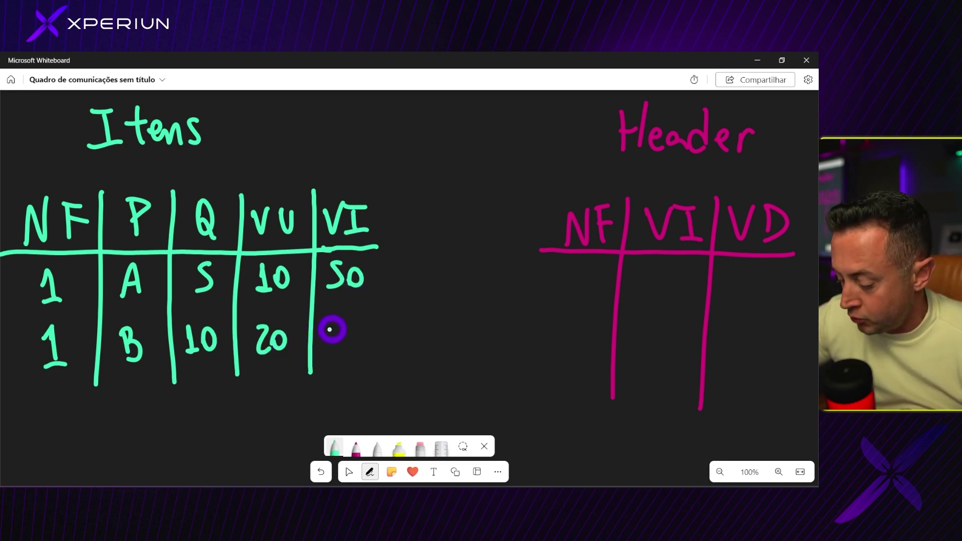
mouse_move(323, 331)
mouse_down()
mouse_move(335, 351)
mouse_move(349, 334)
mouse_up()
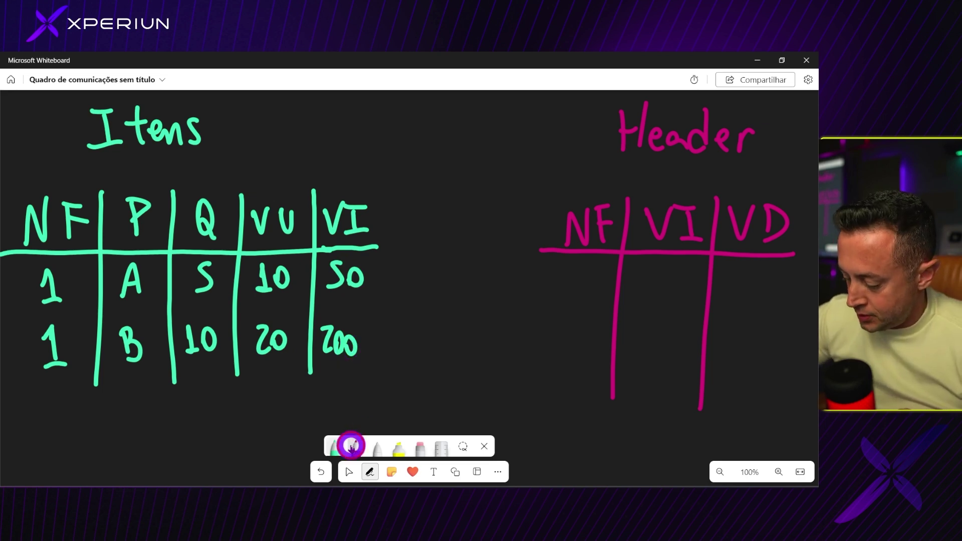
- In magenta, write the Header values: NF 1, VI 250, VD 100
click(355, 446)
mouse_move(569, 273)
mouse_down()
mouse_move(575, 292)
mouse_move(590, 289)
mouse_up()
mouse_move(642, 263)
mouse_down()
mouse_move(654, 292)
mouse_move(660, 283)
mouse_up()
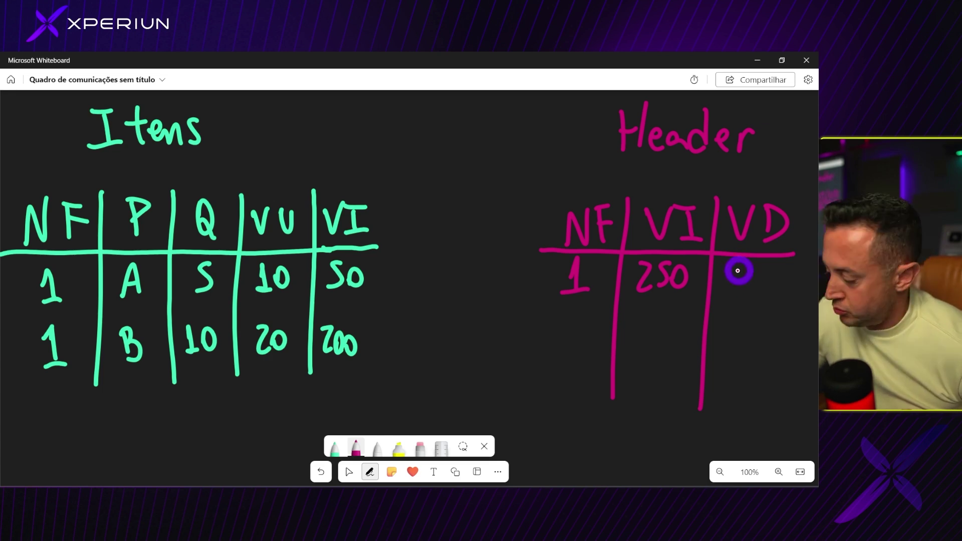
drag(734, 273, 743, 285)
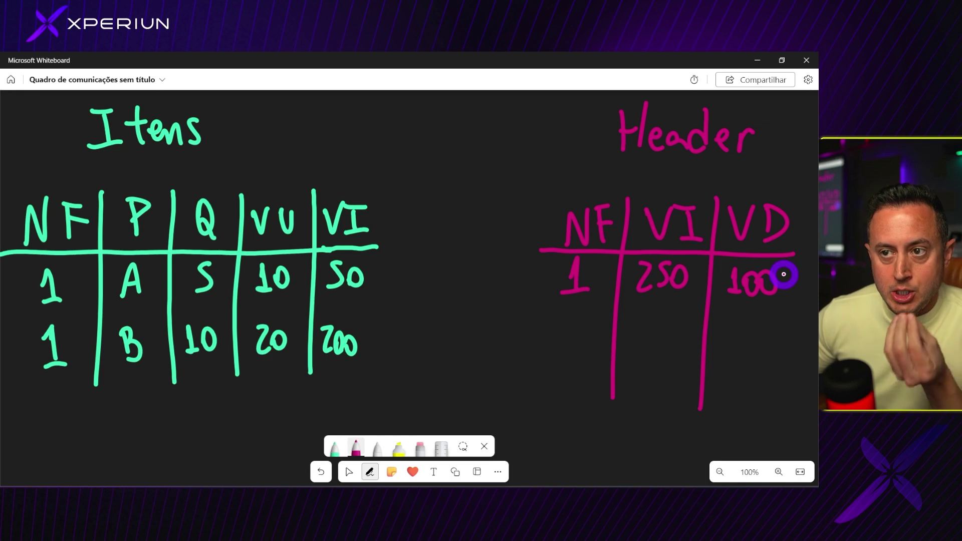
- Add a light-blue VD column heading to the Itens table
click(335, 446)
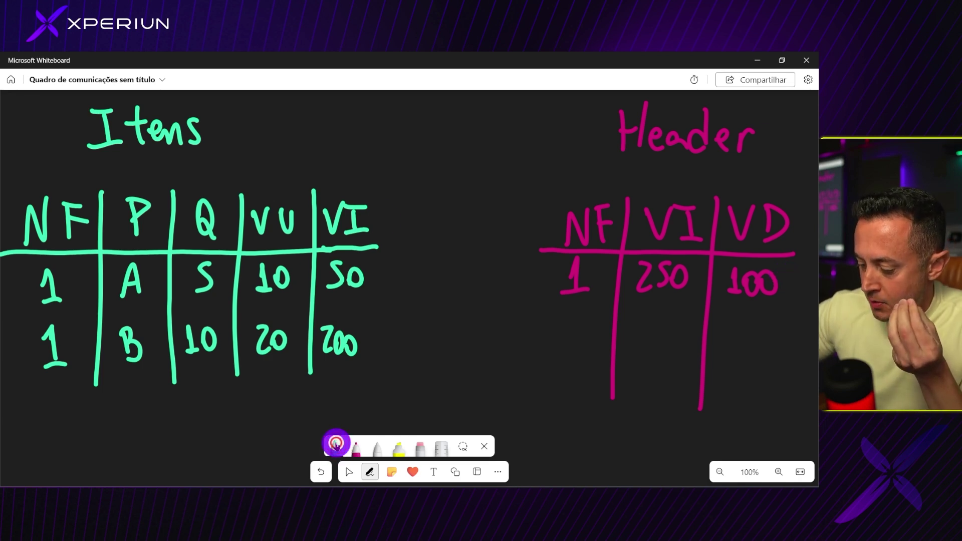
drag(388, 192, 390, 385)
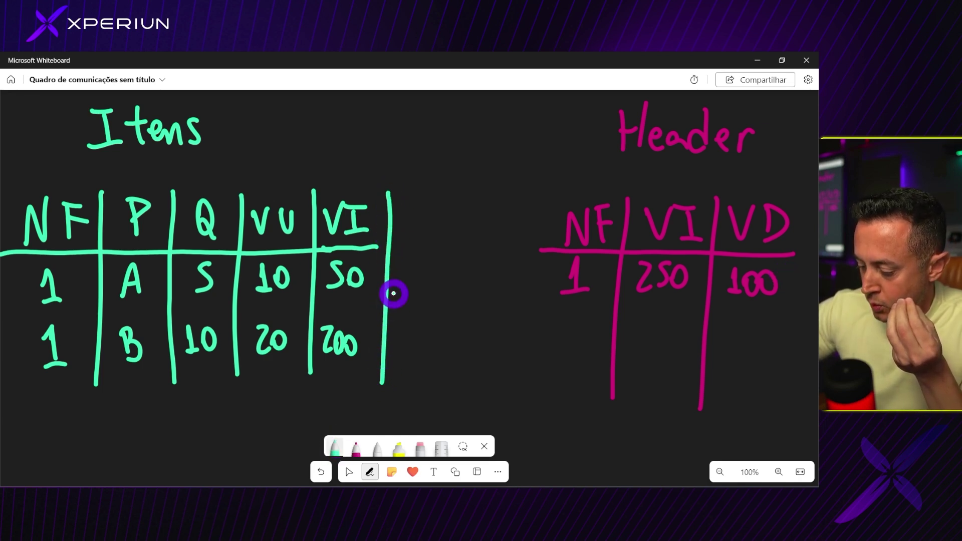
click(339, 446)
click(347, 294)
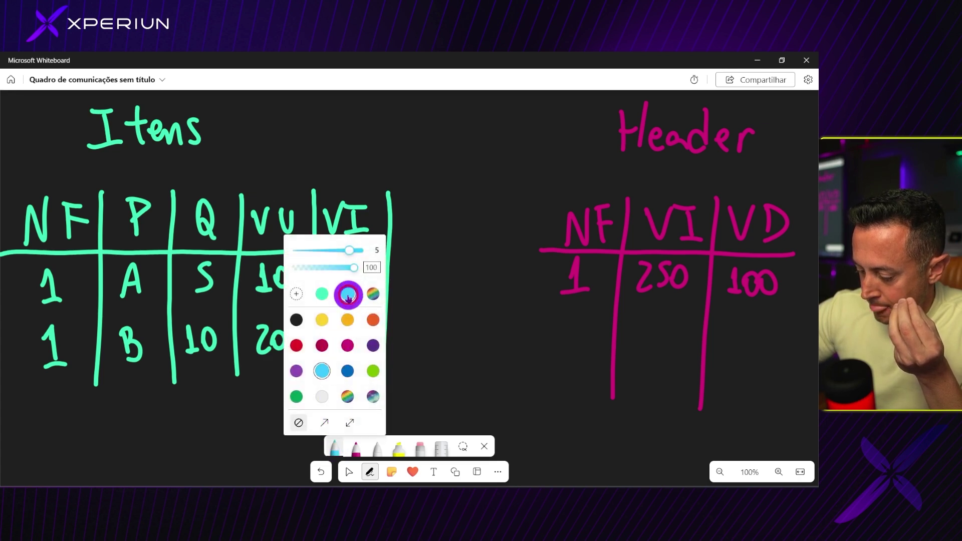
mouse_move(407, 206)
mouse_down()
mouse_move(430, 211)
mouse_move(432, 237)
mouse_up()
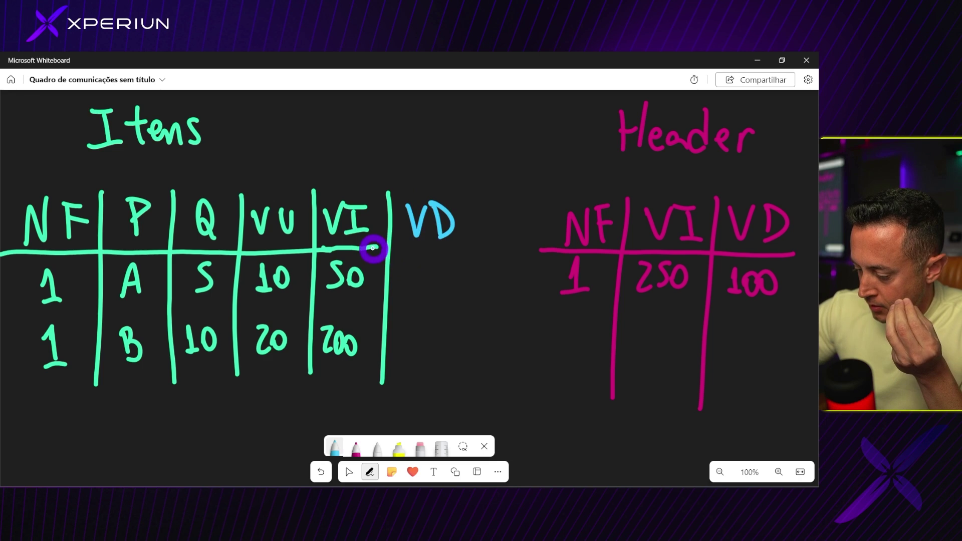
drag(372, 246, 466, 249)
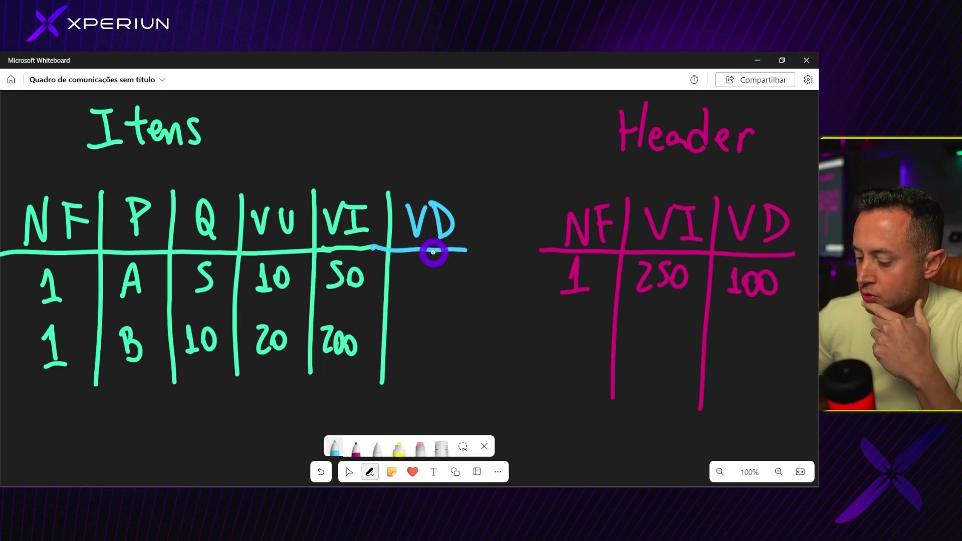
- Circle the Header's 100 discount and write the prorating formulas 100×50/250 and 100×200/250
mouse_move(743, 313)
mouse_down()
mouse_move(784, 269)
mouse_move(720, 282)
mouse_up()
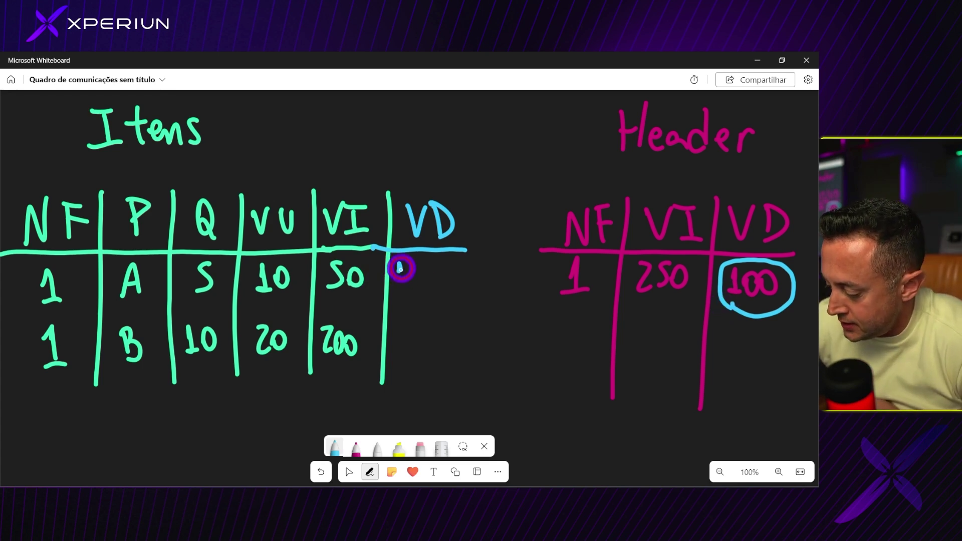
mouse_move(399, 268)
mouse_down()
mouse_move(416, 284)
mouse_move(434, 270)
mouse_move(474, 276)
mouse_up()
drag(388, 292, 483, 295)
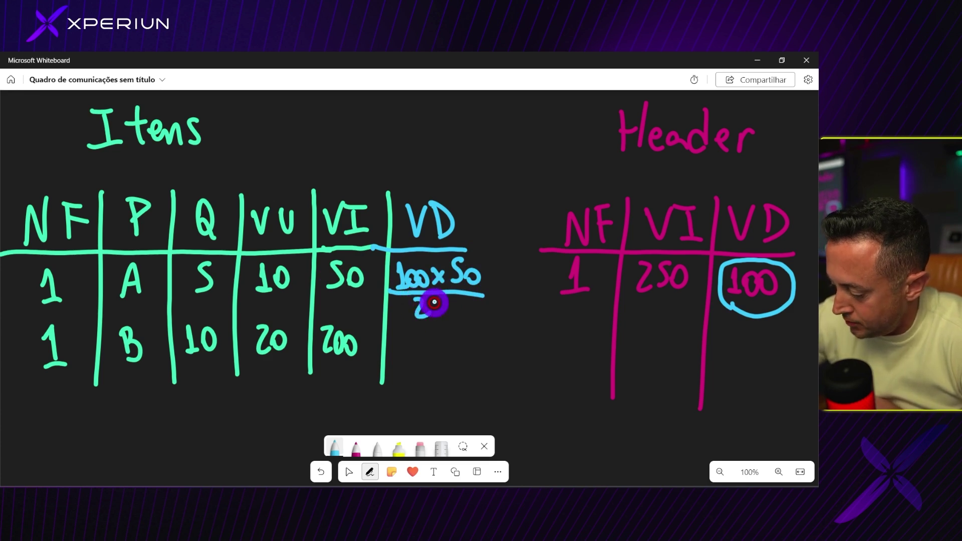
drag(448, 304, 451, 301)
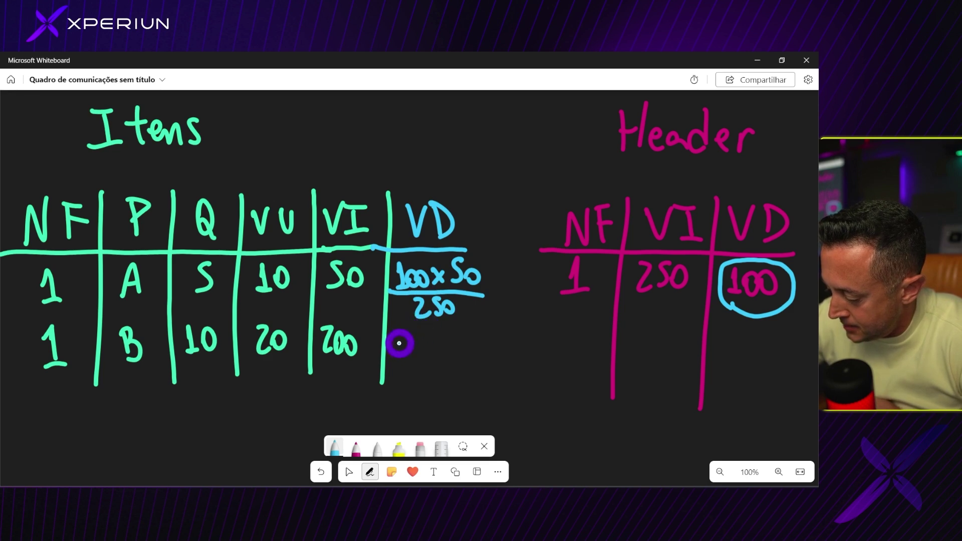
mouse_move(399, 343)
mouse_down()
mouse_move(403, 358)
mouse_move(444, 344)
mouse_move(468, 357)
mouse_move(488, 346)
mouse_up()
drag(390, 366, 497, 365)
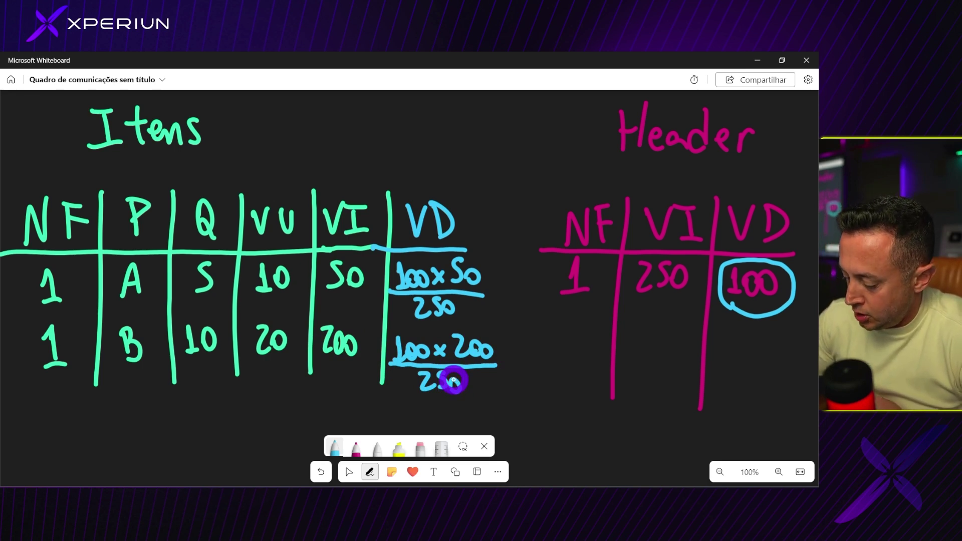
drag(453, 381, 458, 384)
click(411, 441)
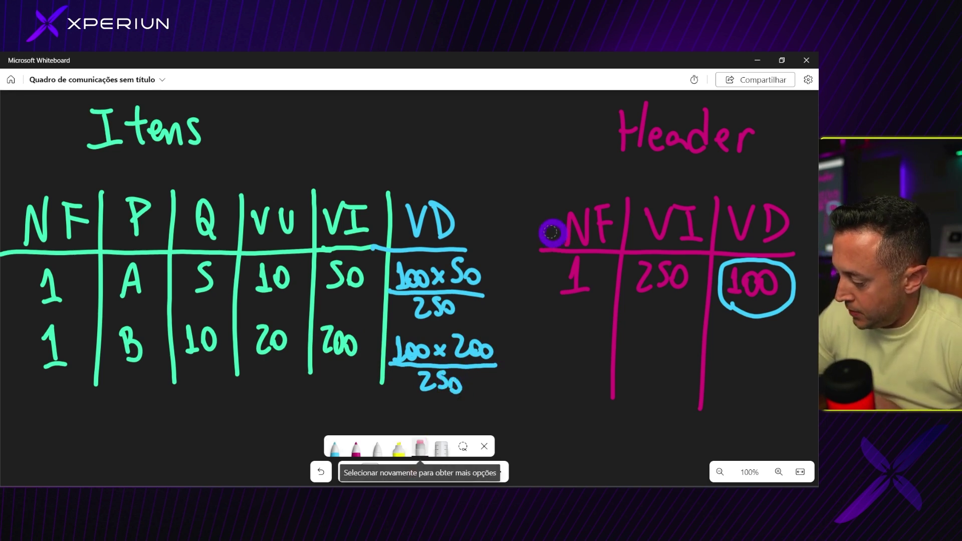
- Erase the Header's NF column and write =20 as product A's prorated discount
mouse_move(555, 226)
mouse_down()
mouse_move(564, 284)
mouse_move(575, 249)
mouse_up()
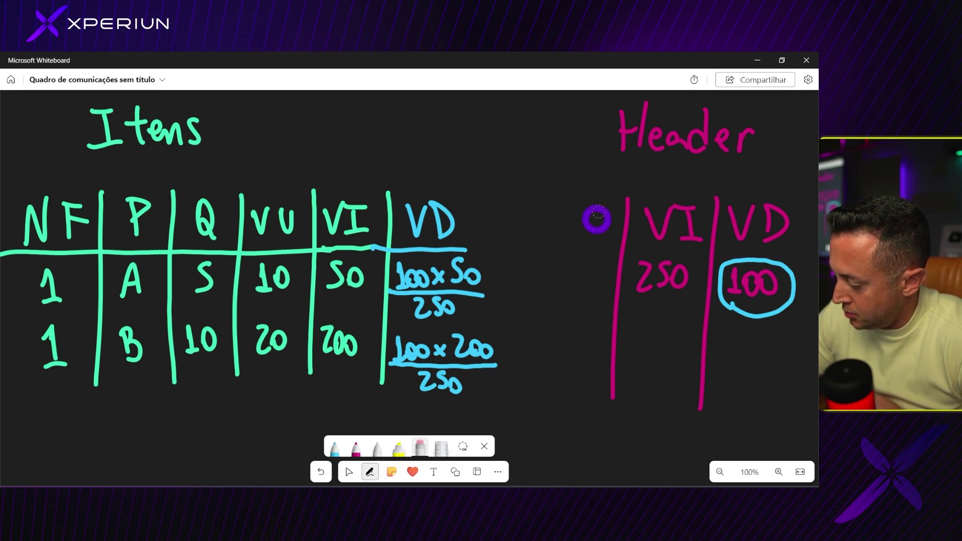
drag(593, 216, 588, 295)
click(334, 447)
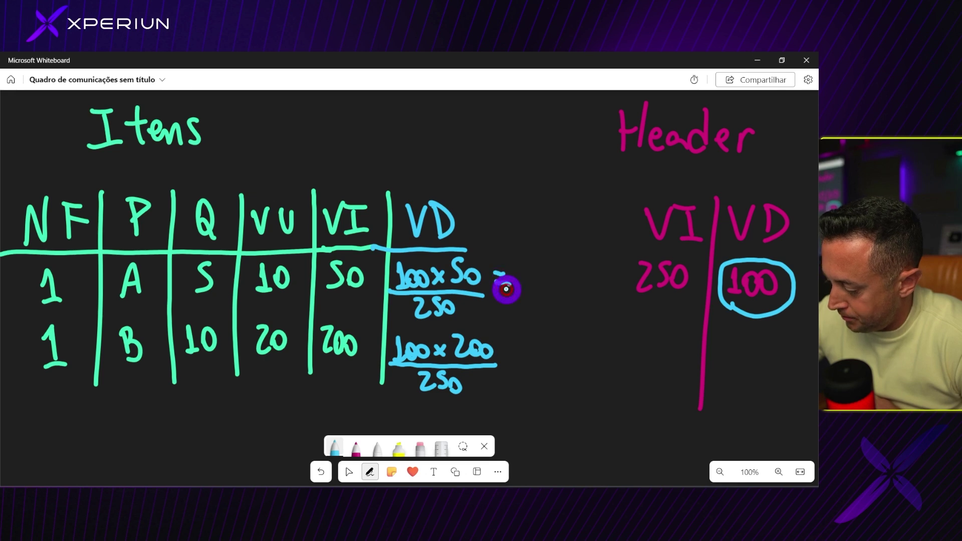
drag(458, 249, 522, 248)
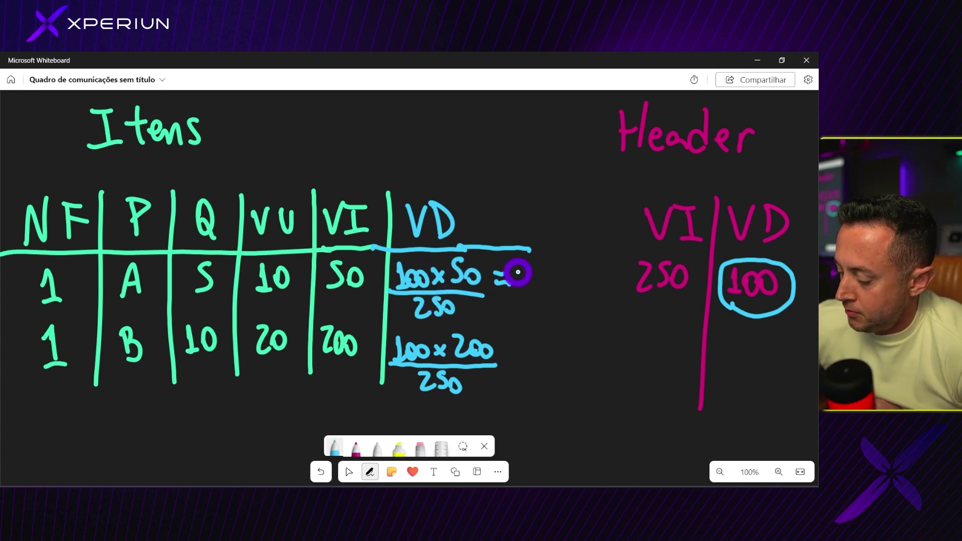
drag(539, 276, 541, 271)
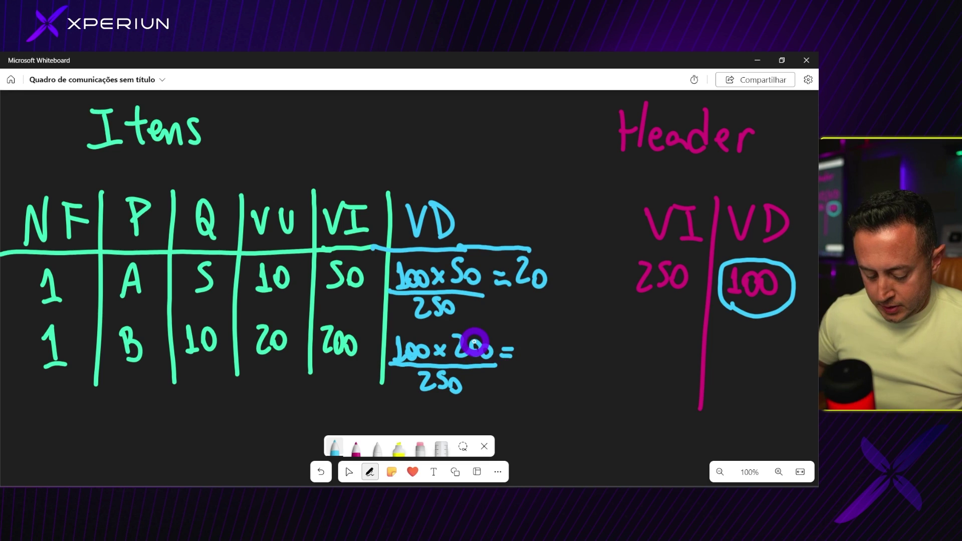
key(super)
text(calc)
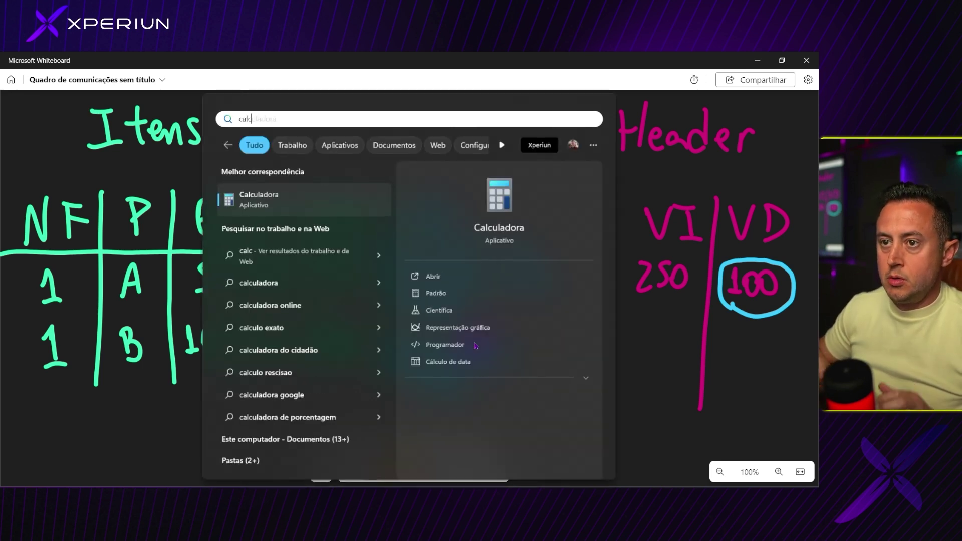
key(Return)
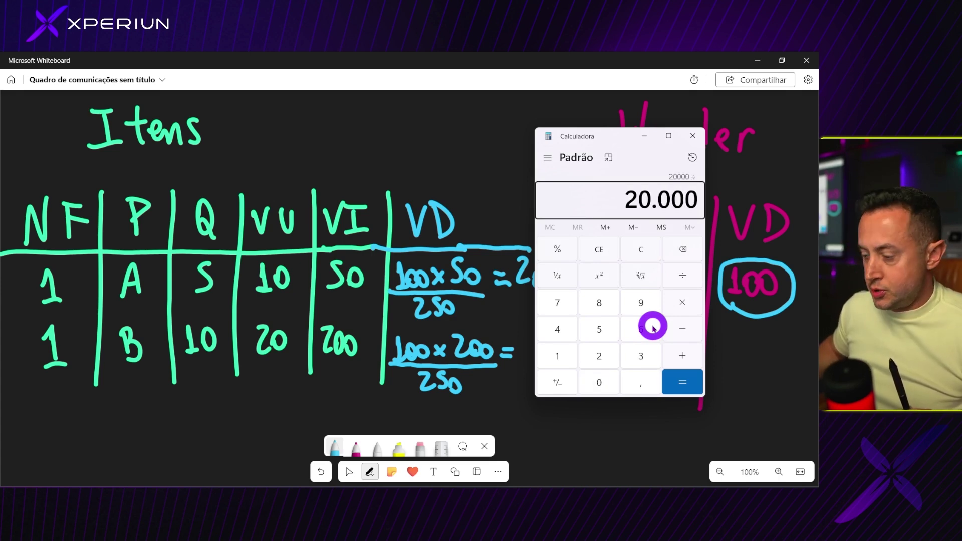
text(250)
key(Return)
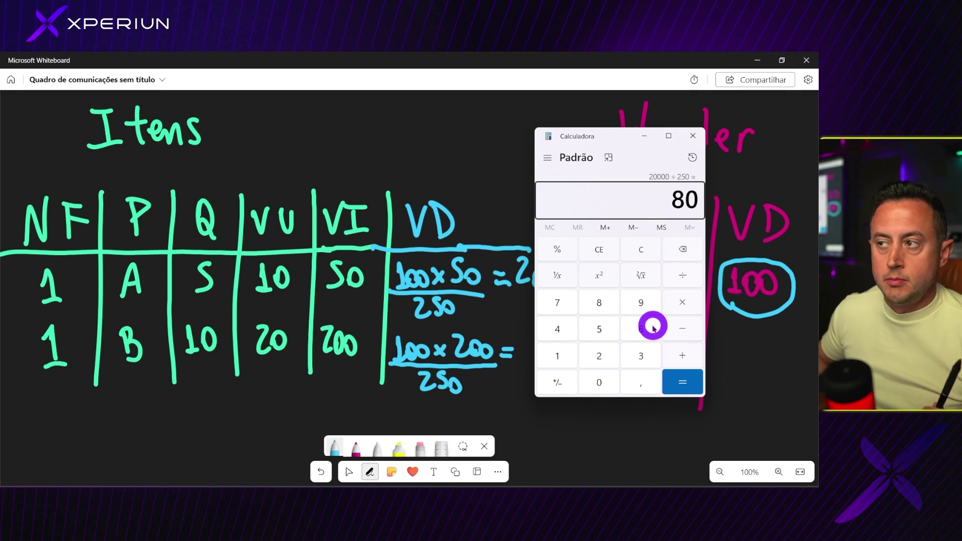
click(693, 135)
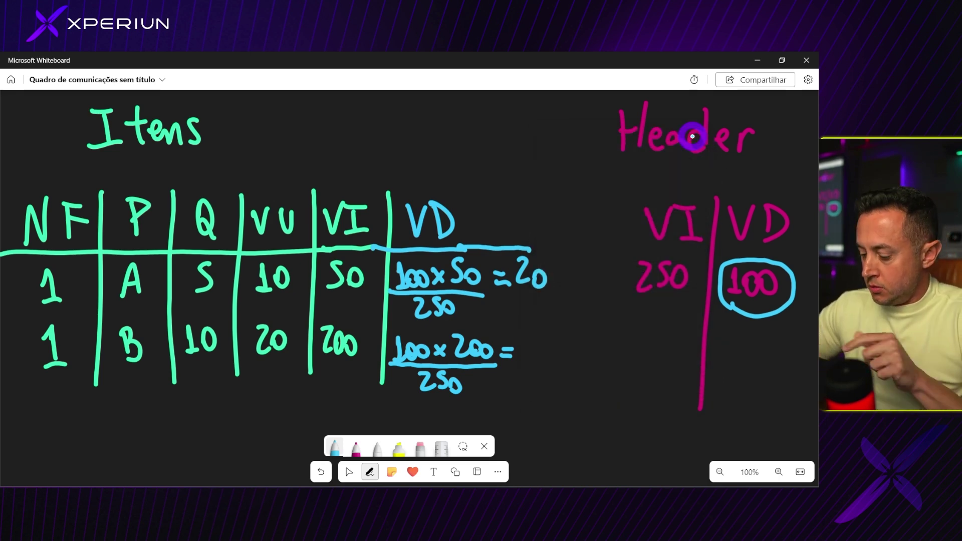
- Write 80 as product B's discount and erase the Header sketch
mouse_move(523, 337)
mouse_down()
mouse_move(529, 351)
mouse_move(543, 340)
mouse_up()
mouse_move(555, 272)
mouse_down()
mouse_move(571, 340)
mouse_move(564, 354)
mouse_move(706, 308)
mouse_move(699, 335)
mouse_up()
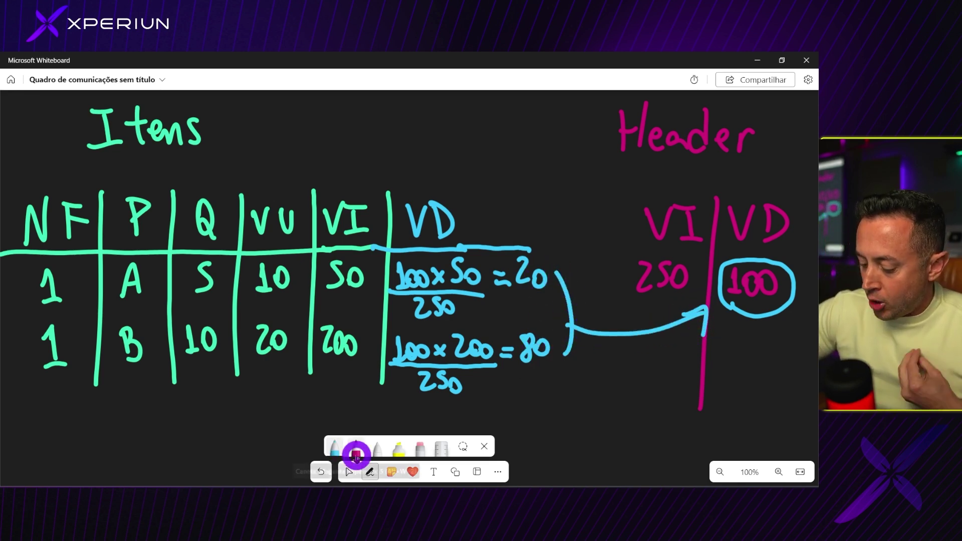
click(421, 446)
mouse_move(571, 321)
mouse_down()
mouse_move(568, 342)
mouse_move(631, 331)
mouse_move(641, 122)
mouse_move(768, 128)
mouse_move(756, 256)
mouse_up()
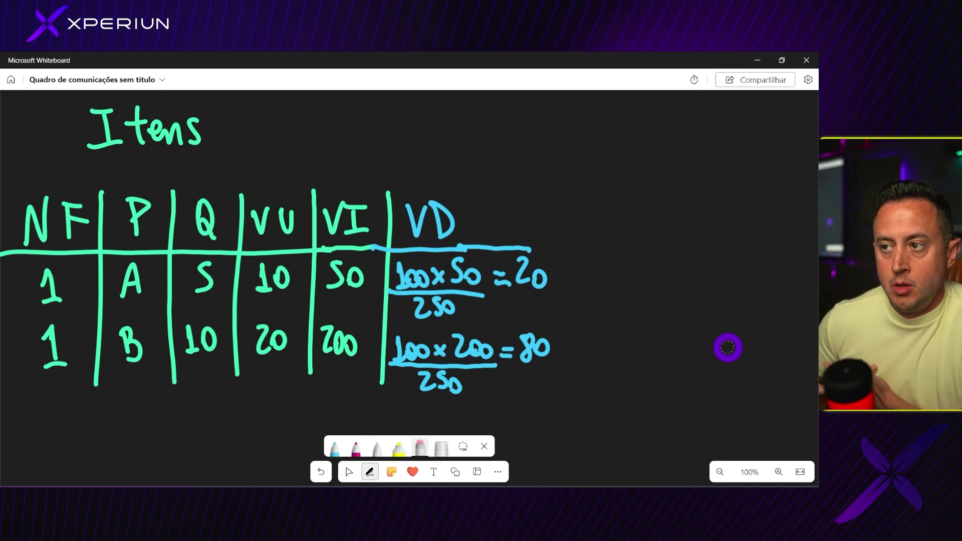
- Add Data and Cliente columns to the right of VD in the Itens table
click(335, 446)
drag(556, 196, 562, 385)
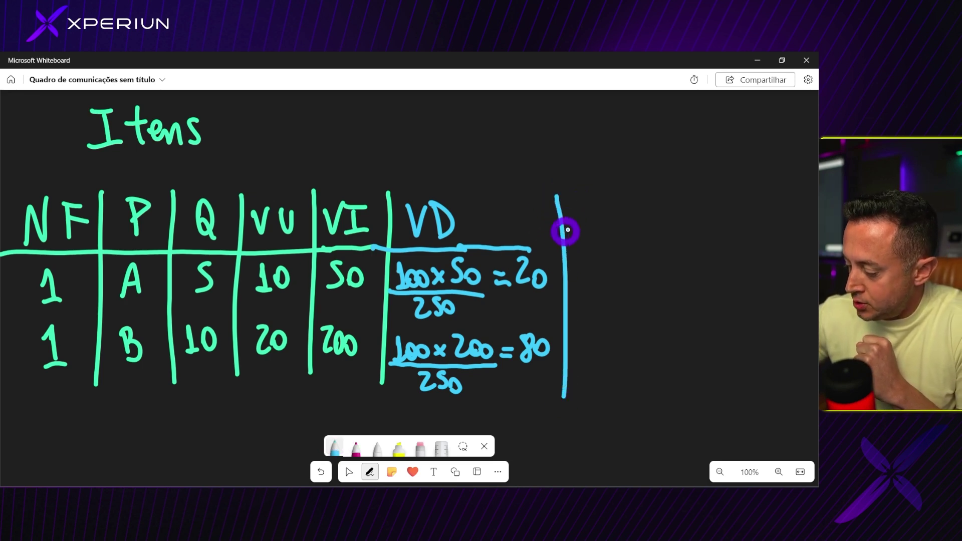
mouse_move(579, 200)
mouse_down()
mouse_move(582, 232)
mouse_move(656, 233)
mouse_up()
drag(673, 185, 668, 398)
mouse_move(718, 196)
mouse_down()
mouse_move(700, 232)
mouse_move(711, 232)
mouse_up()
mouse_move(730, 200)
mouse_down()
mouse_move(734, 231)
mouse_move(771, 208)
mouse_move(799, 235)
mouse_up()
drag(521, 247, 810, 248)
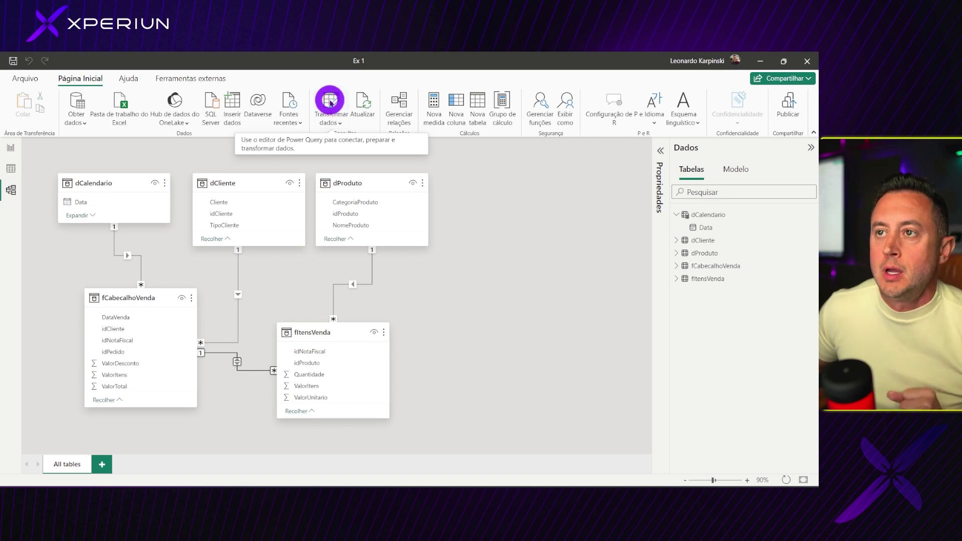
- Open Transformar dados and show fItensVenda's data, 5 columns and 29 rows, enlarged
click(330, 101)
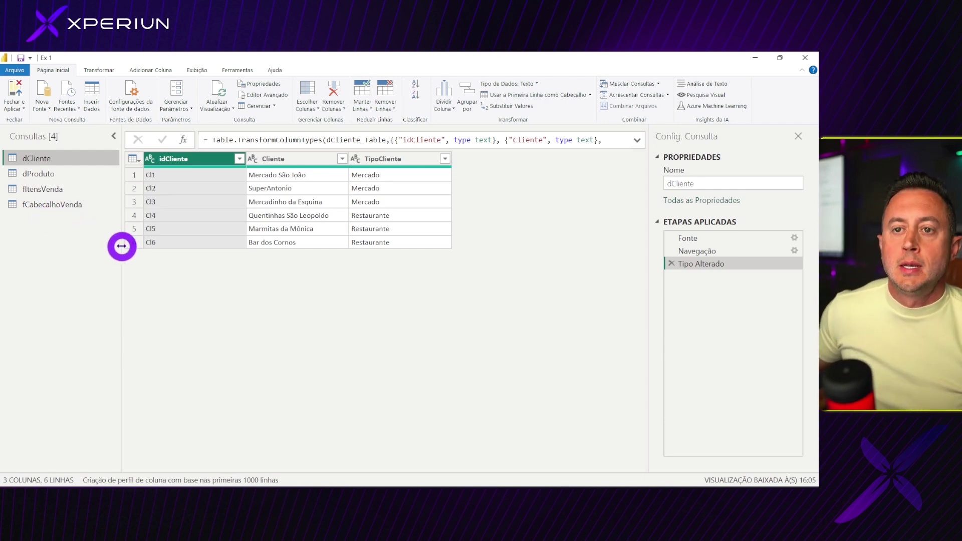
drag(120, 248, 118, 246)
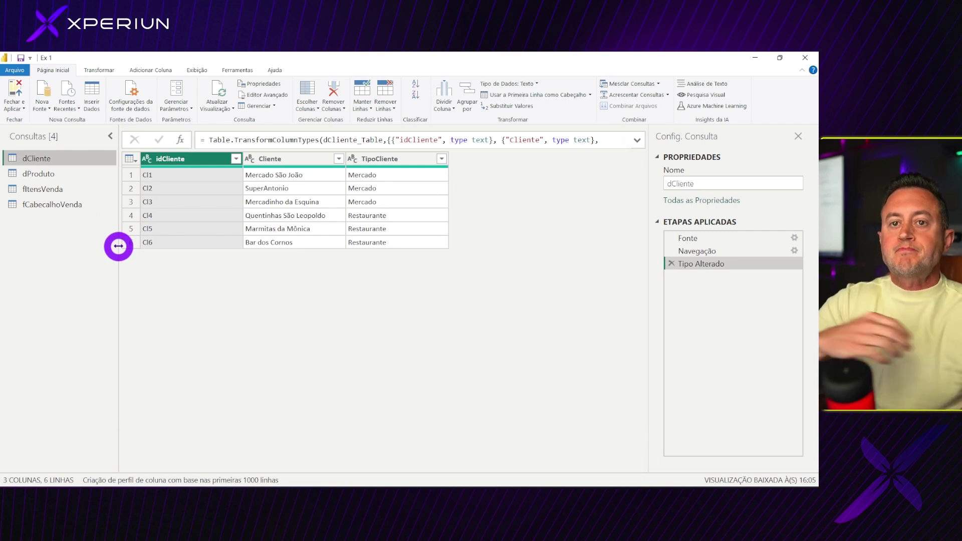
click(63, 193)
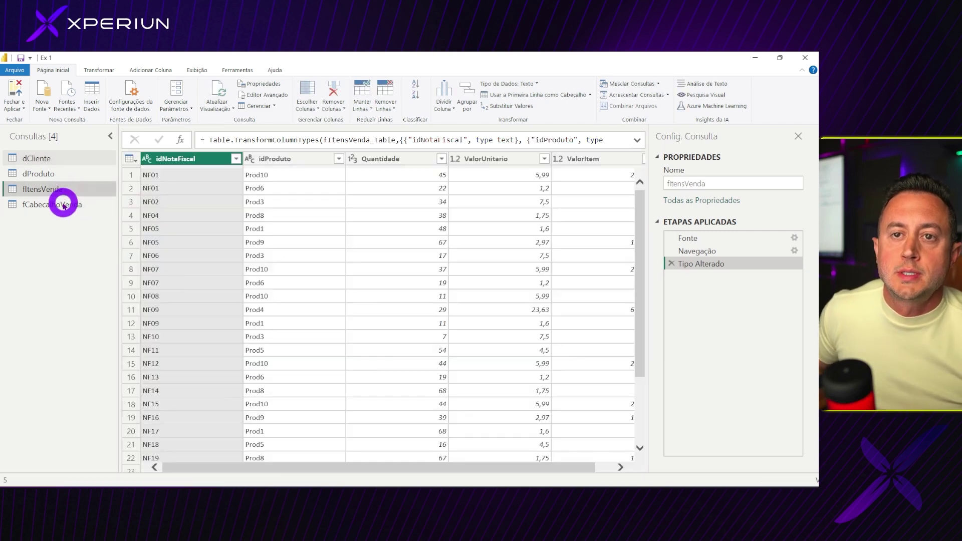
click(60, 200)
click(56, 190)
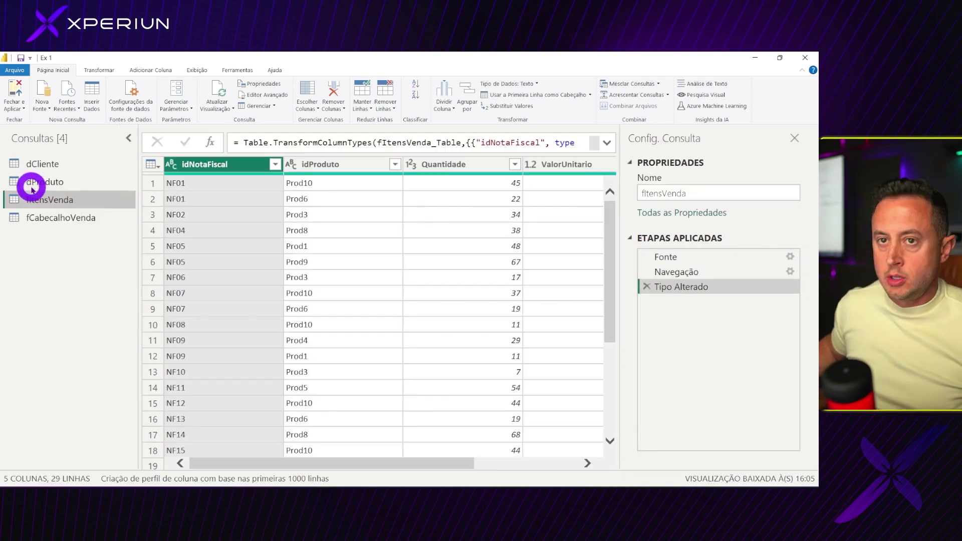
key(ctrl+plus)
drag(137, 202, 107, 207)
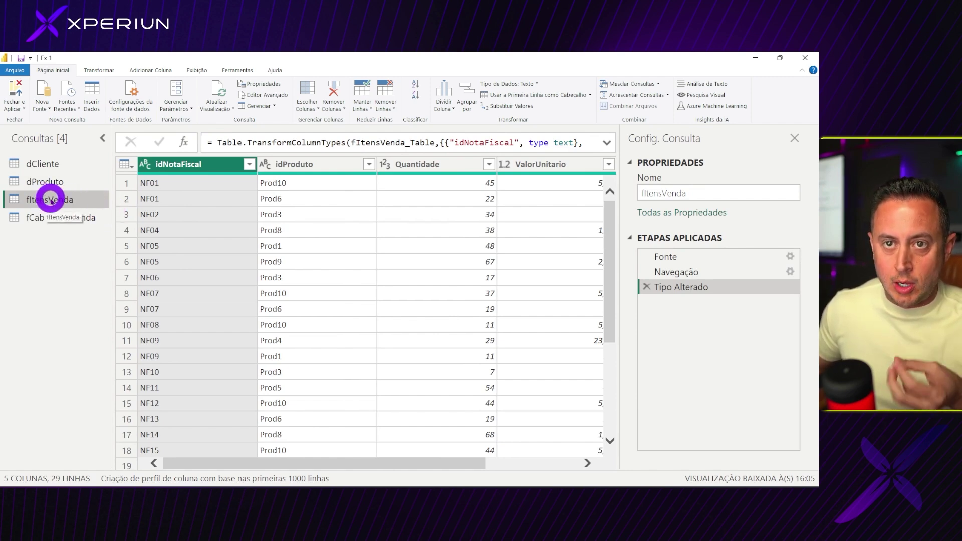
- Left-outer merge fCabecalhoVenda into fItensVenda, matching on idNotaFiscal
click(629, 86)
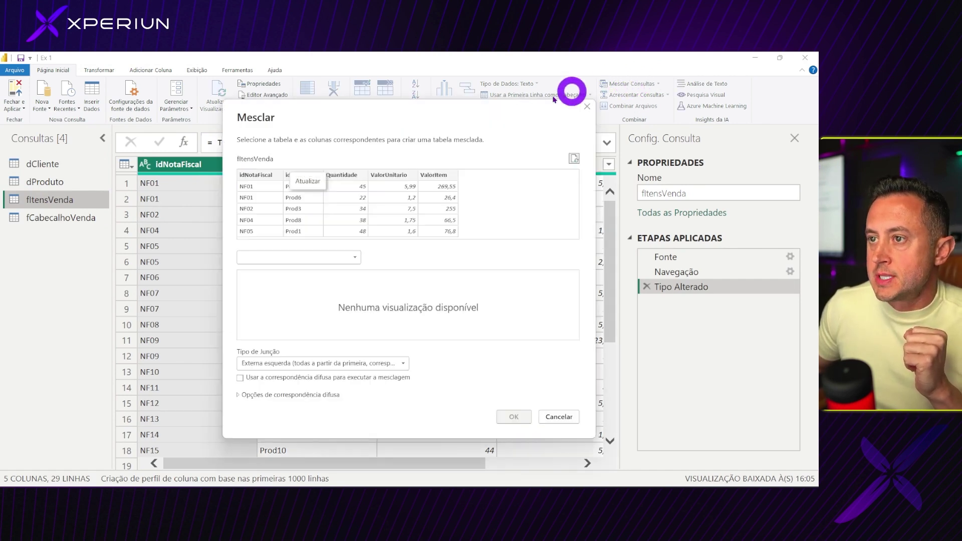
click(318, 257)
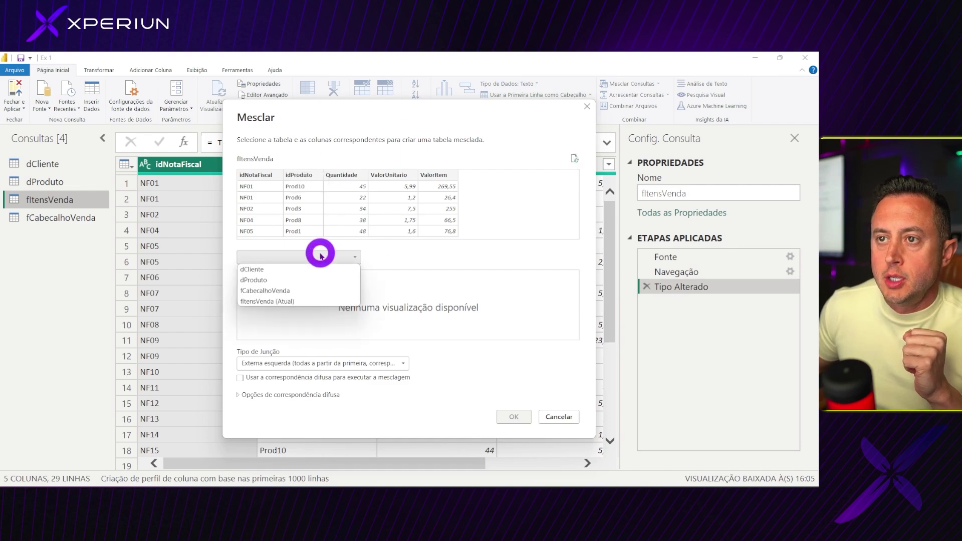
click(267, 291)
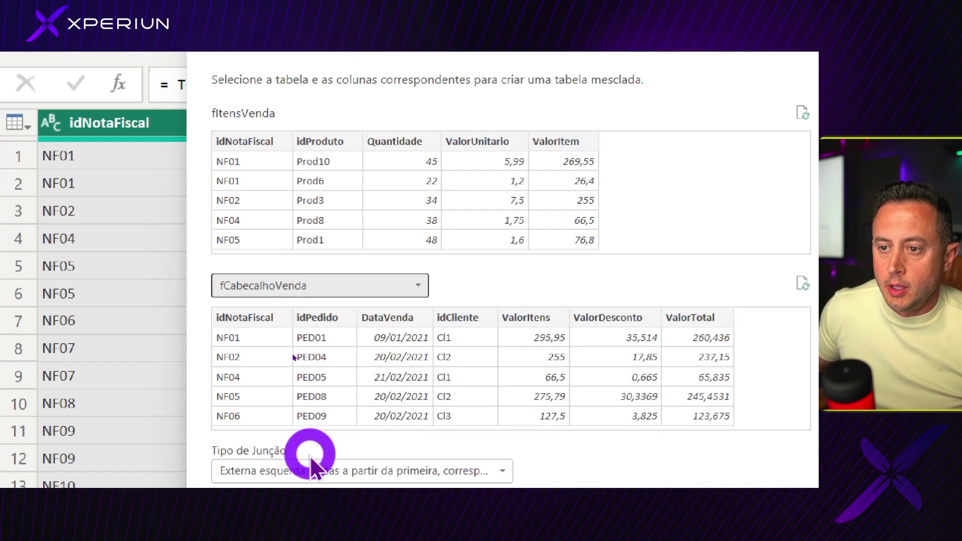
click(256, 141)
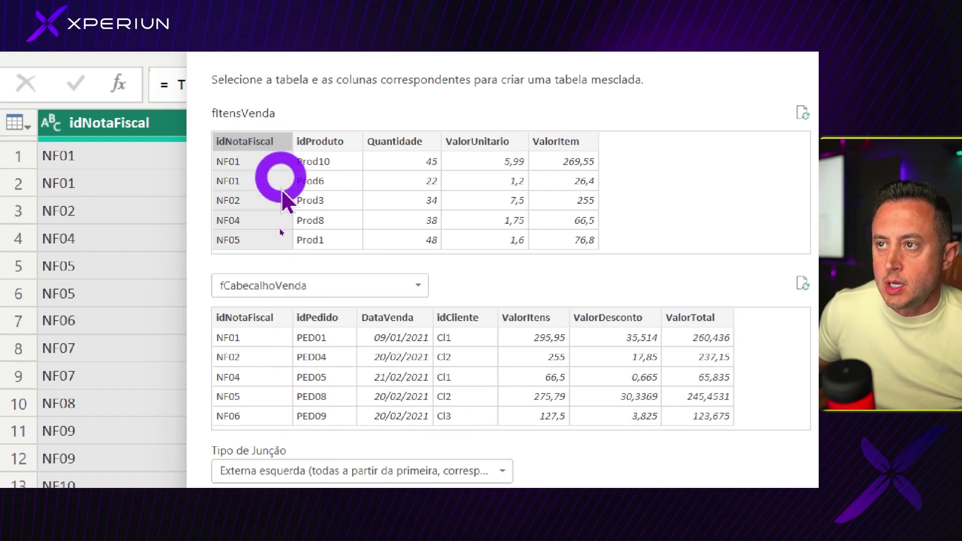
click(253, 321)
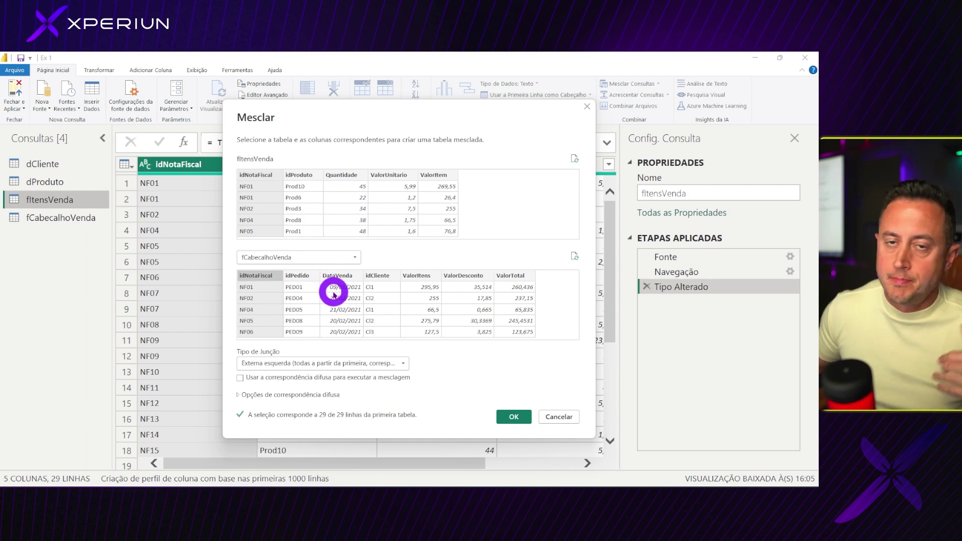
click(512, 417)
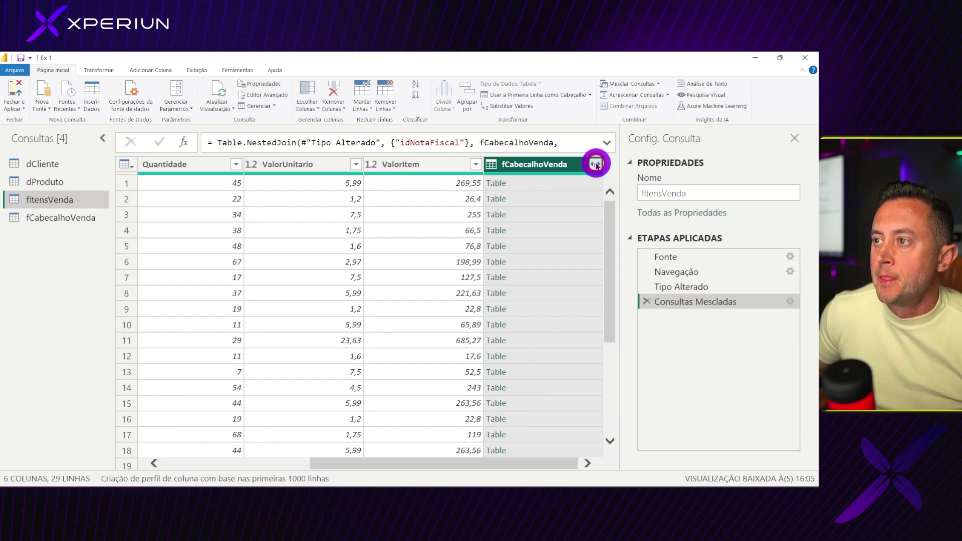
- Expand fCabecalhoVenda into idPedido, DataVenda, idCliente, ValorItens and ValorDesconto, giving 10 columns
click(596, 165)
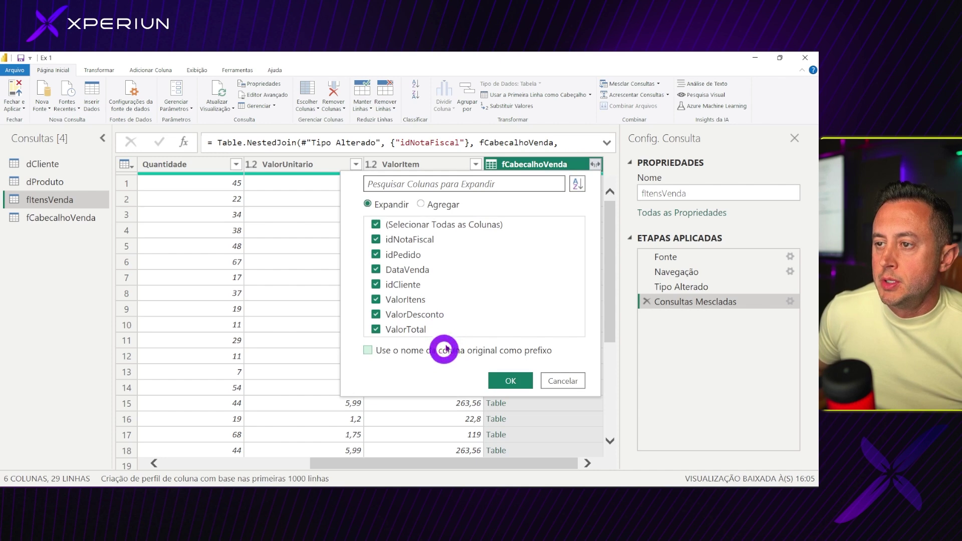
click(434, 224)
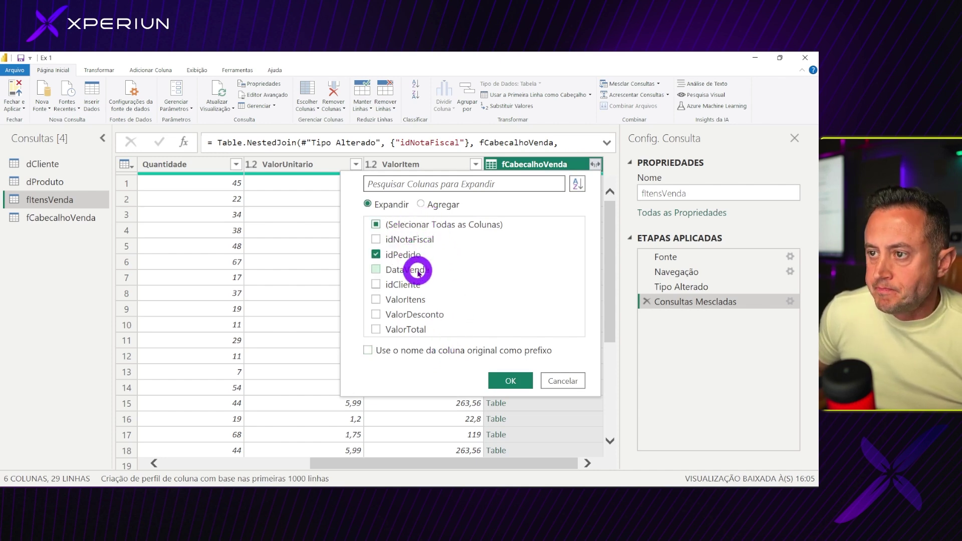
click(399, 272)
click(396, 288)
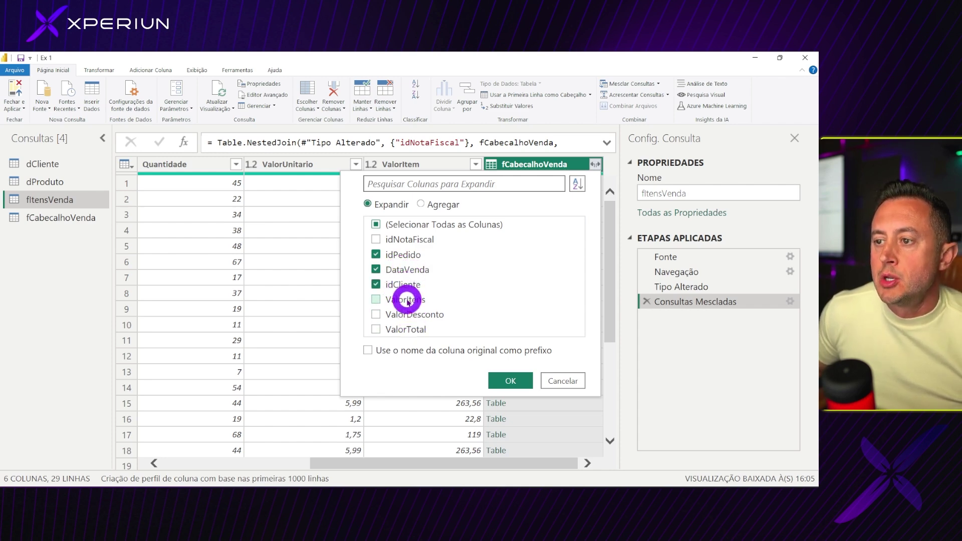
click(404, 300)
click(415, 314)
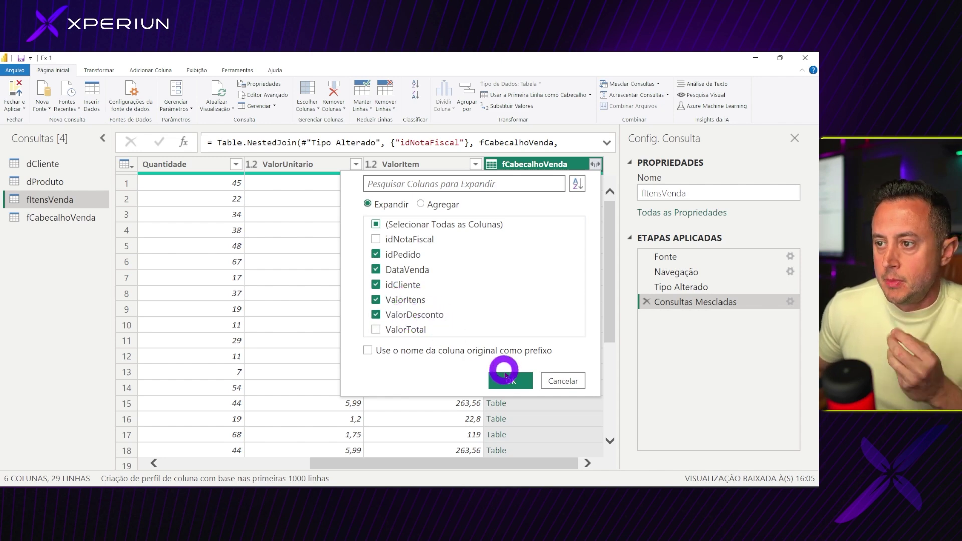
click(505, 379)
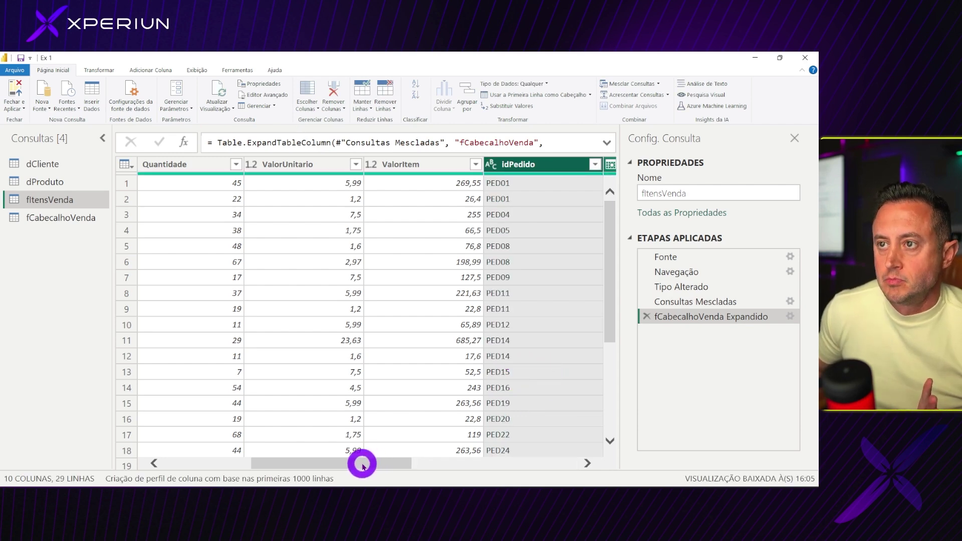
drag(363, 466, 571, 465)
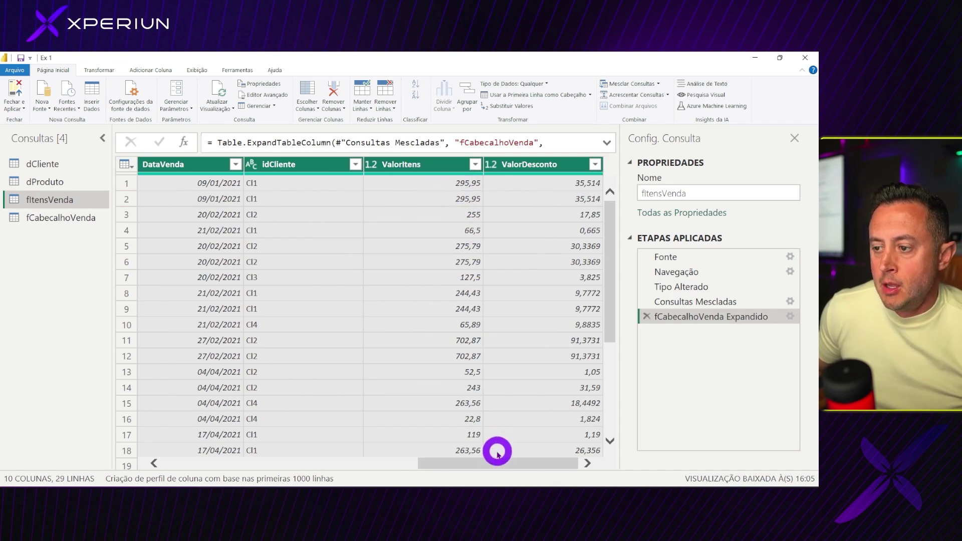
drag(498, 454, 182, 464)
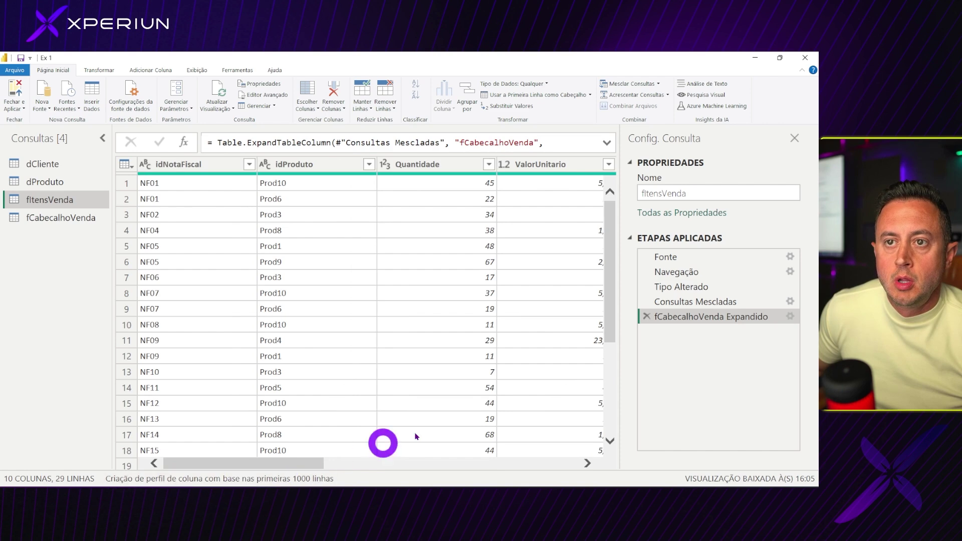
click(221, 166)
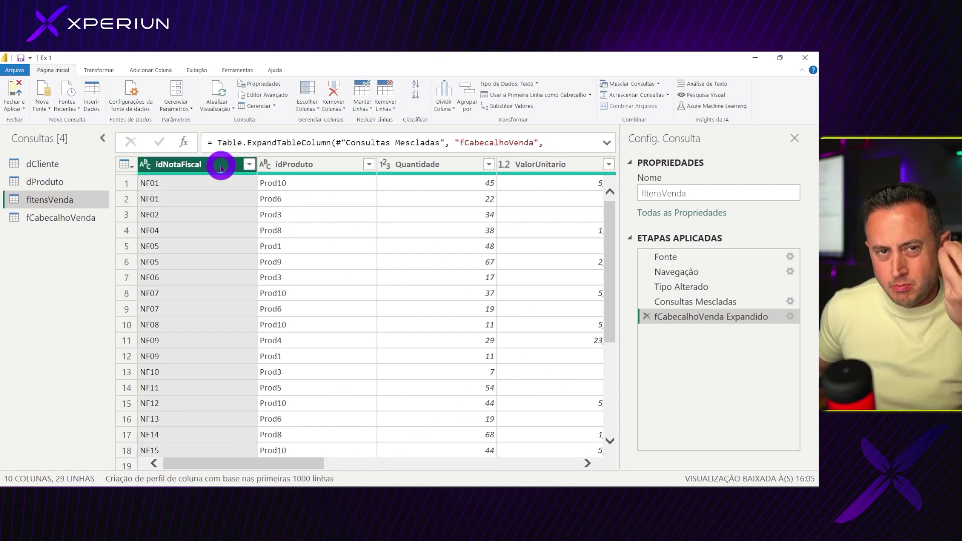
click(249, 165)
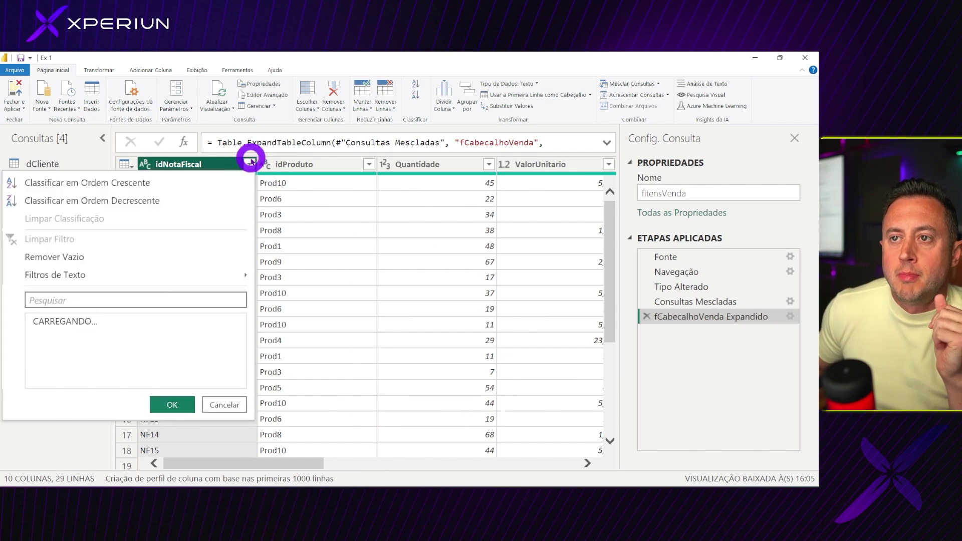
click(80, 321)
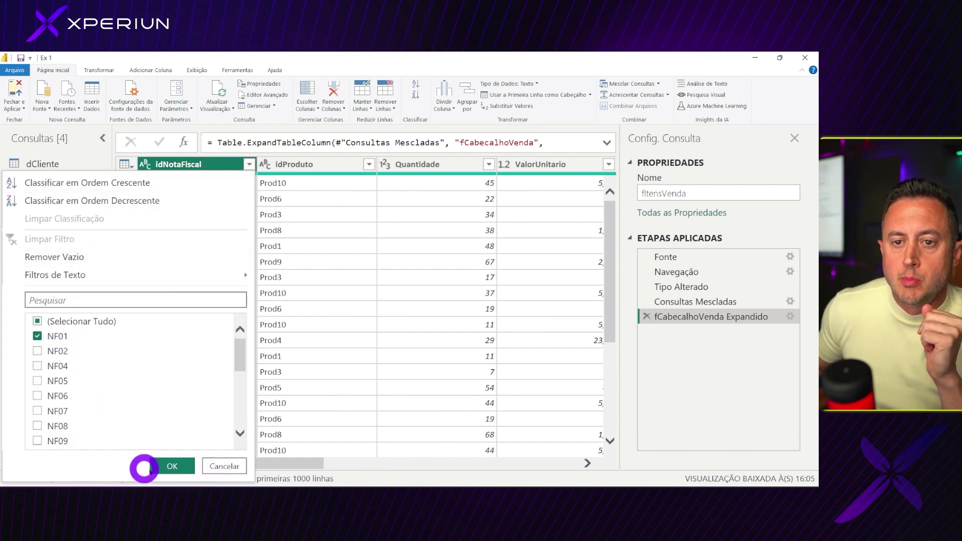
click(179, 473)
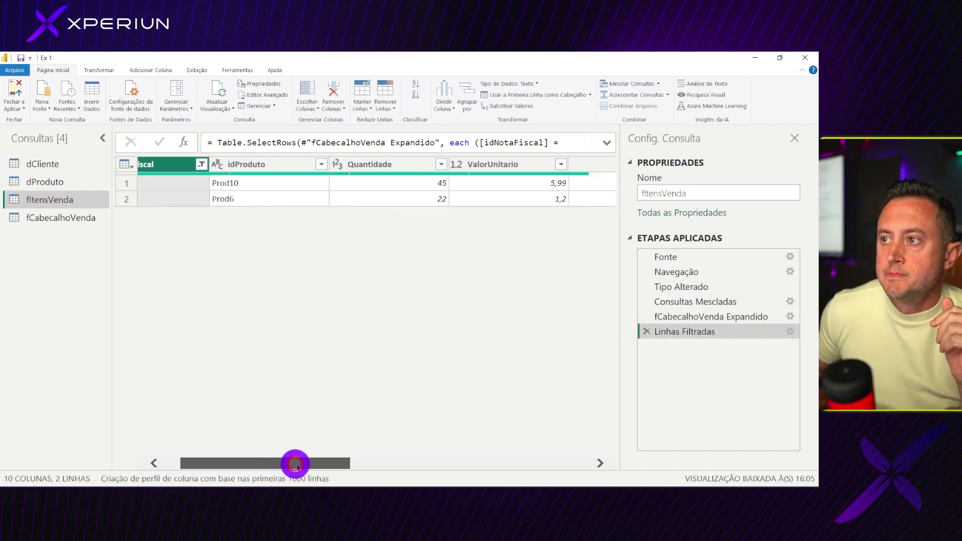
drag(277, 468, 332, 467)
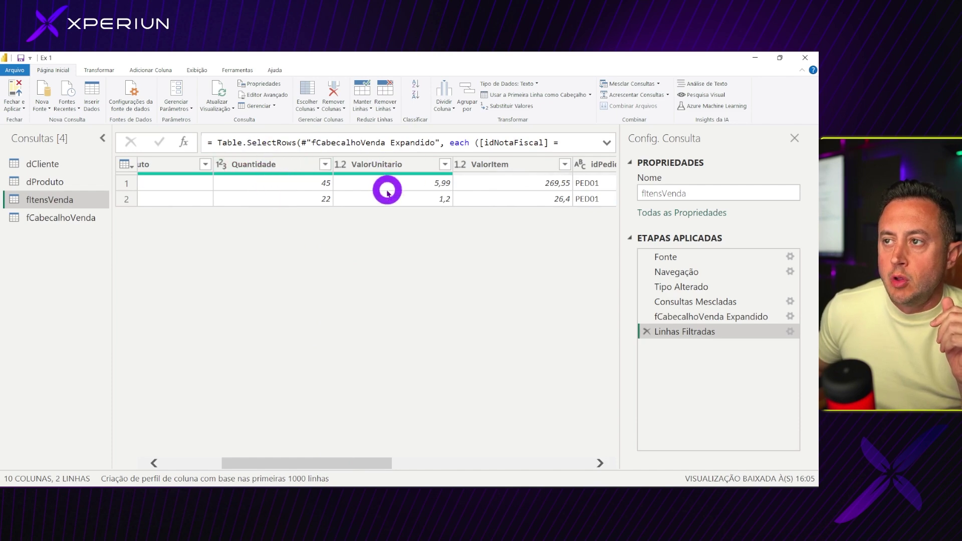
click(528, 185)
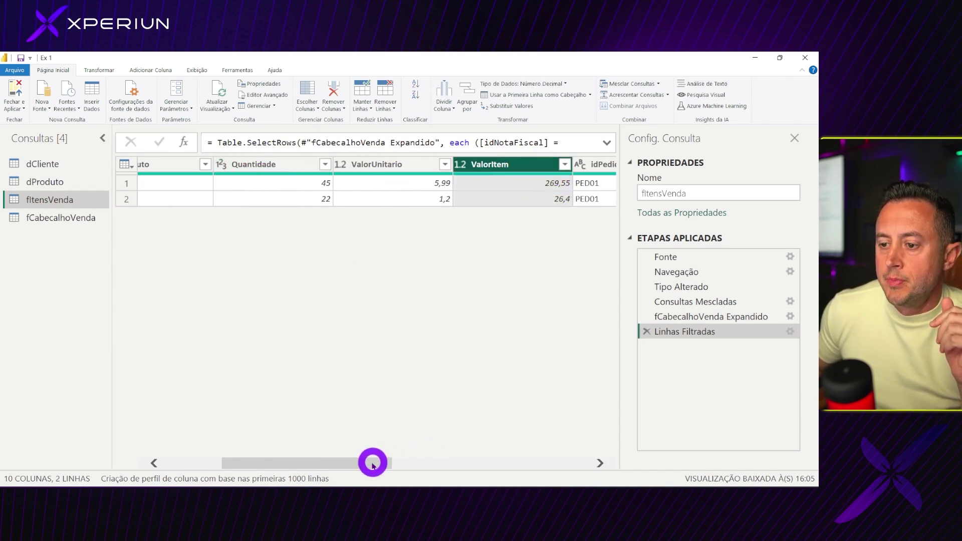
drag(372, 465, 592, 463)
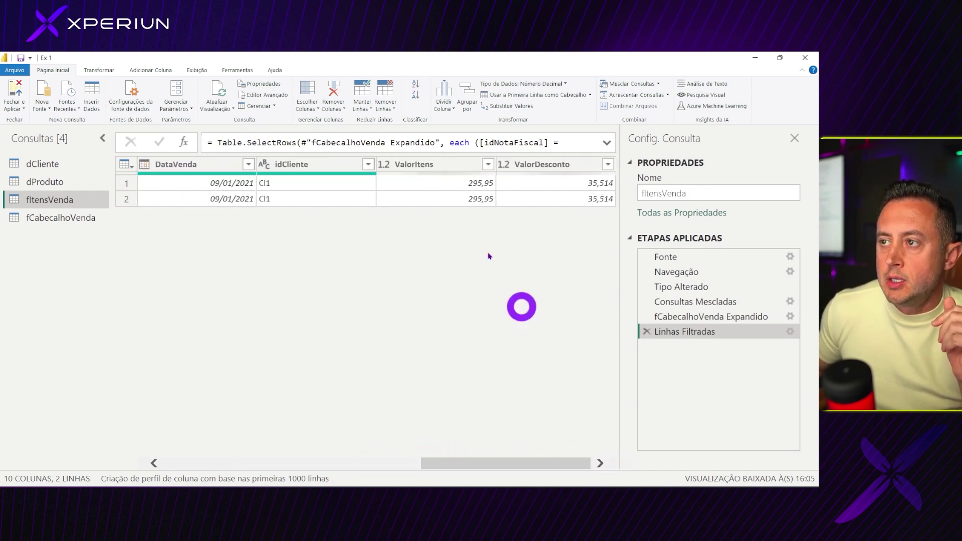
click(421, 163)
click(549, 167)
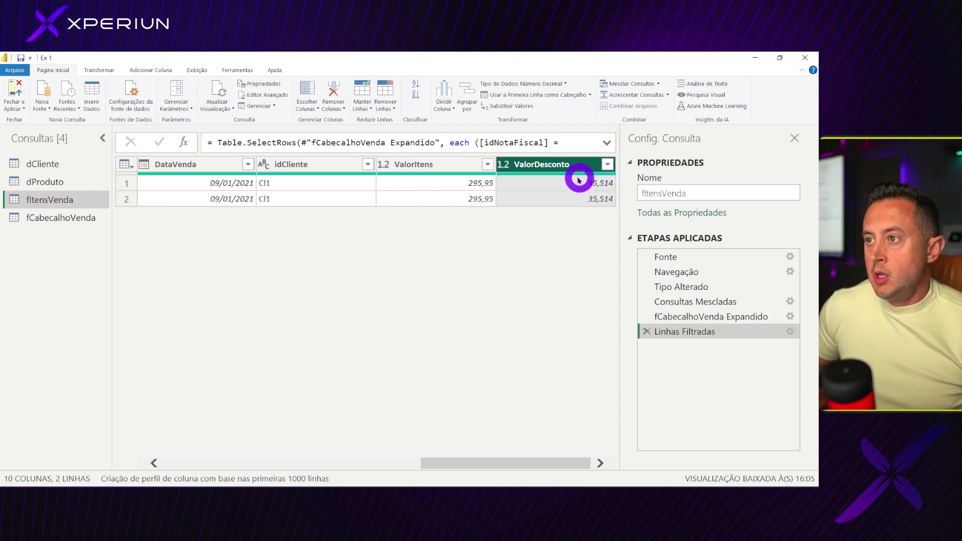
- Start a custom column named DescontoItem
click(151, 70)
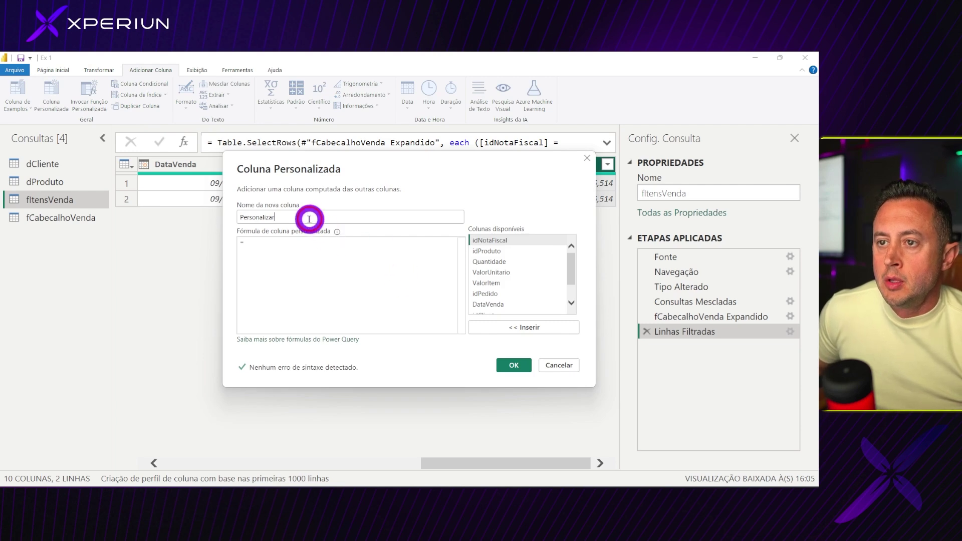
double_click(310, 219)
text(Valor)
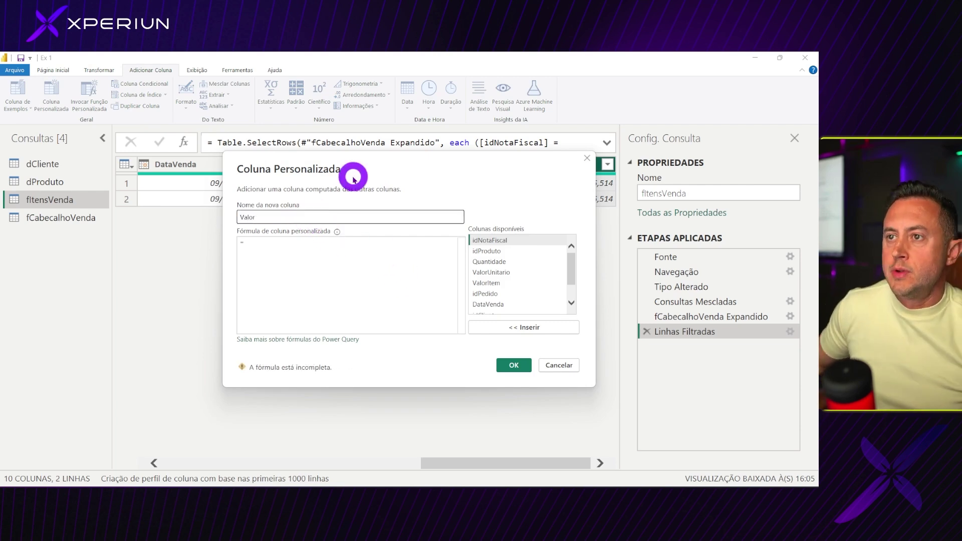
drag(354, 173, 360, 158)
double_click(244, 209)
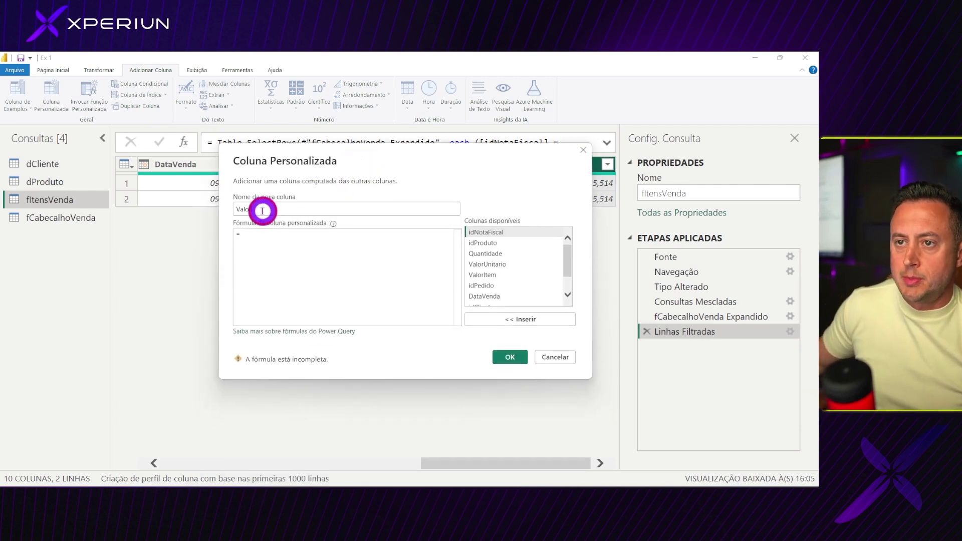
text(DescontoItem)
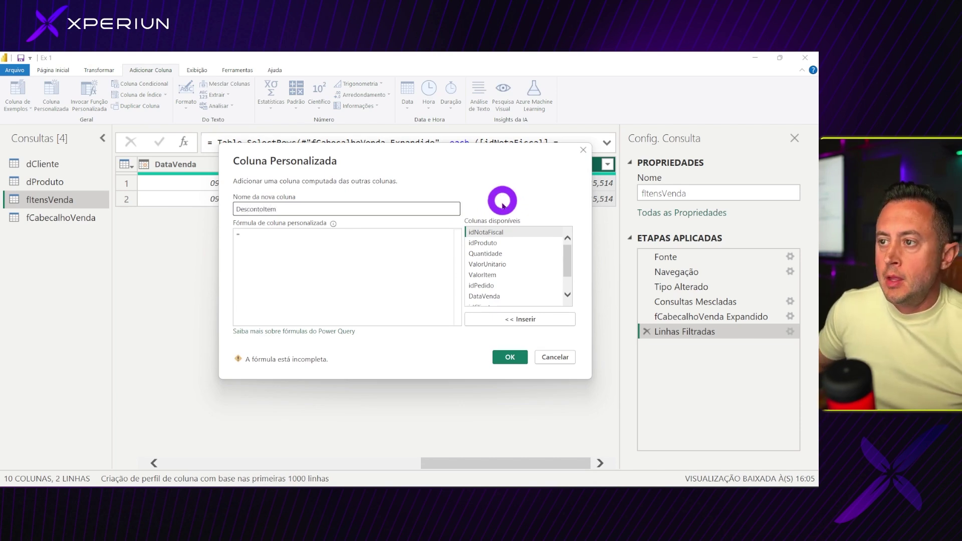
- Define DescontoItem as [ValorDesconto] * ([ValorItem] / [ValorItens]) and make it a Decimal Number
scroll(506, 265, down, 1)
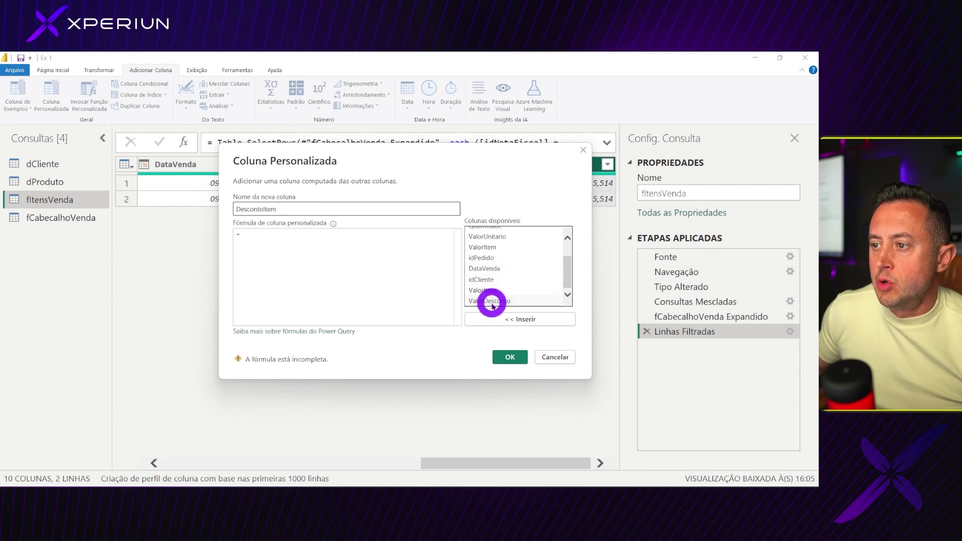
double_click(490, 300)
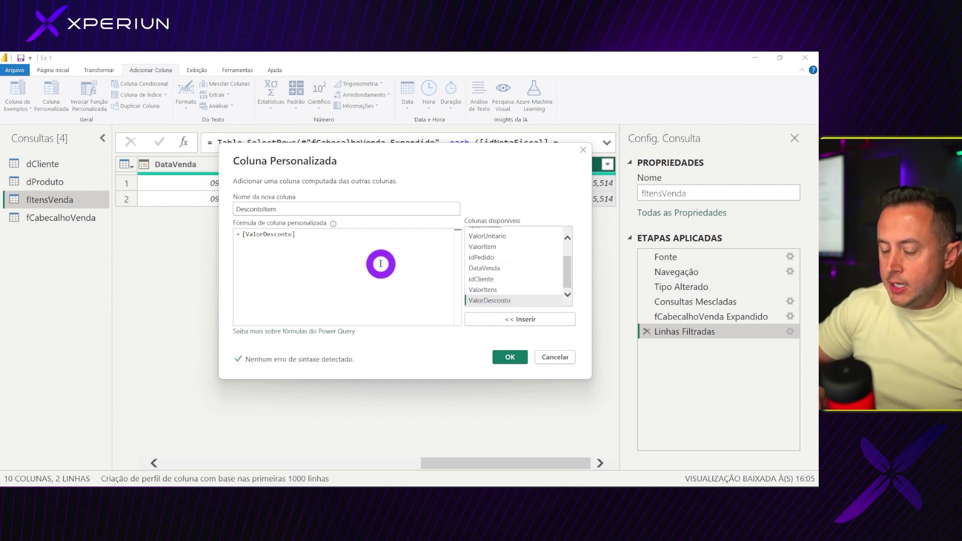
text(8)
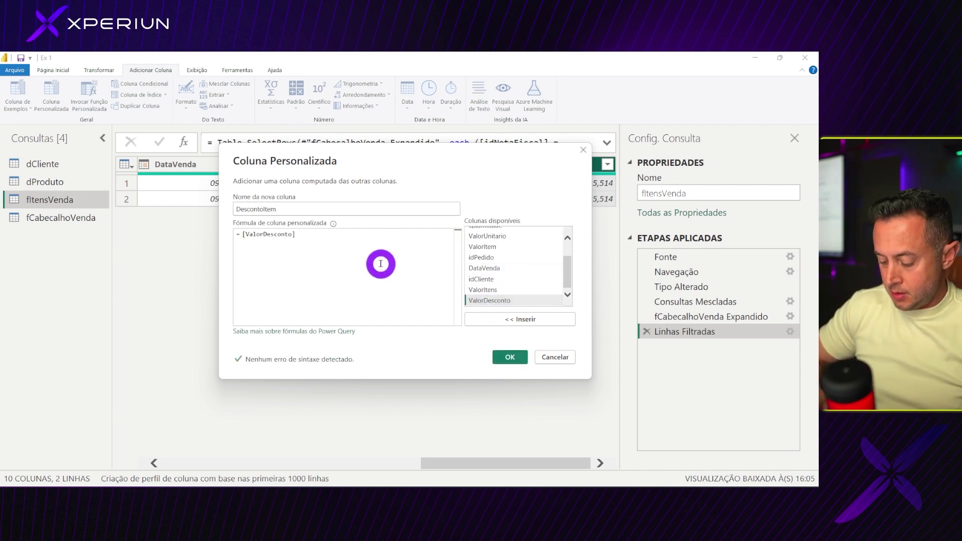
text( *)
scroll(511, 250, up, 1)
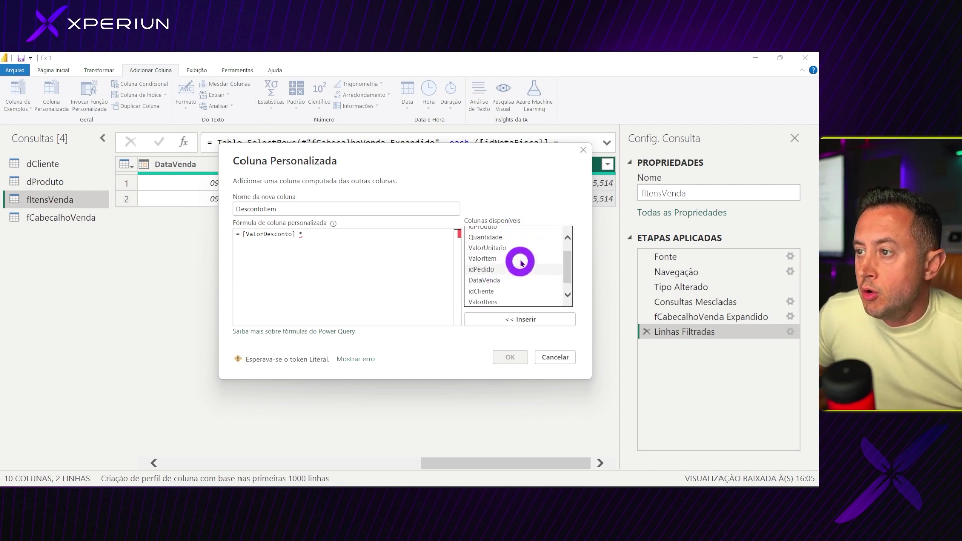
scroll(521, 263, up, 1)
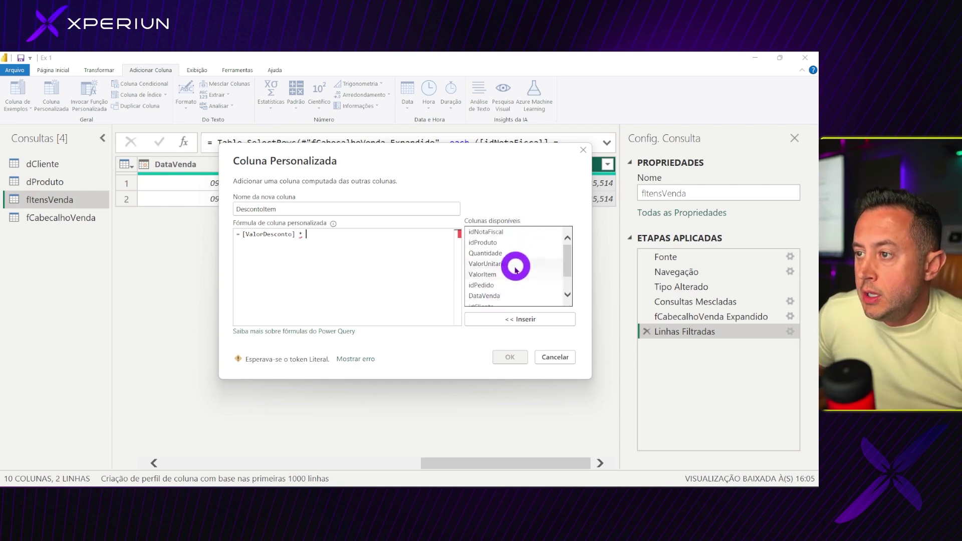
double_click(487, 275)
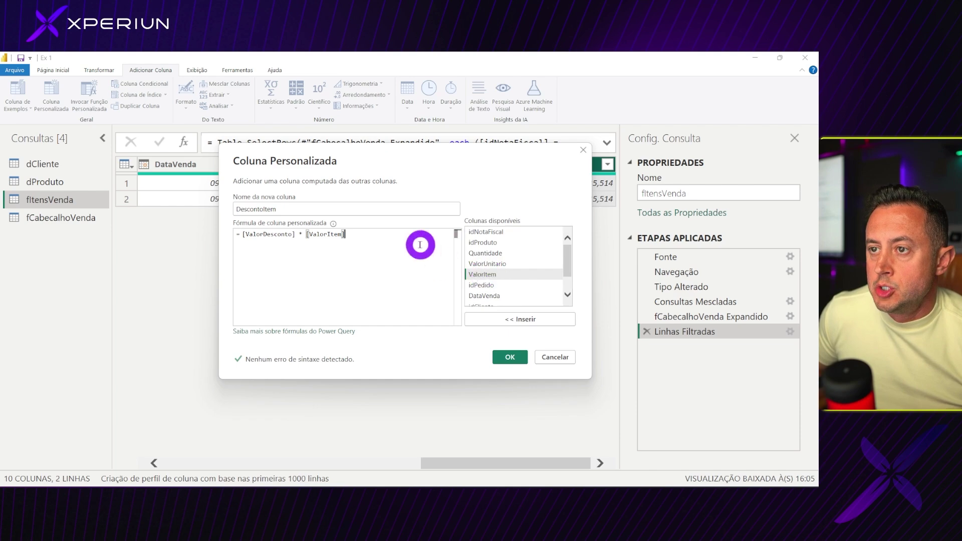
text( /)
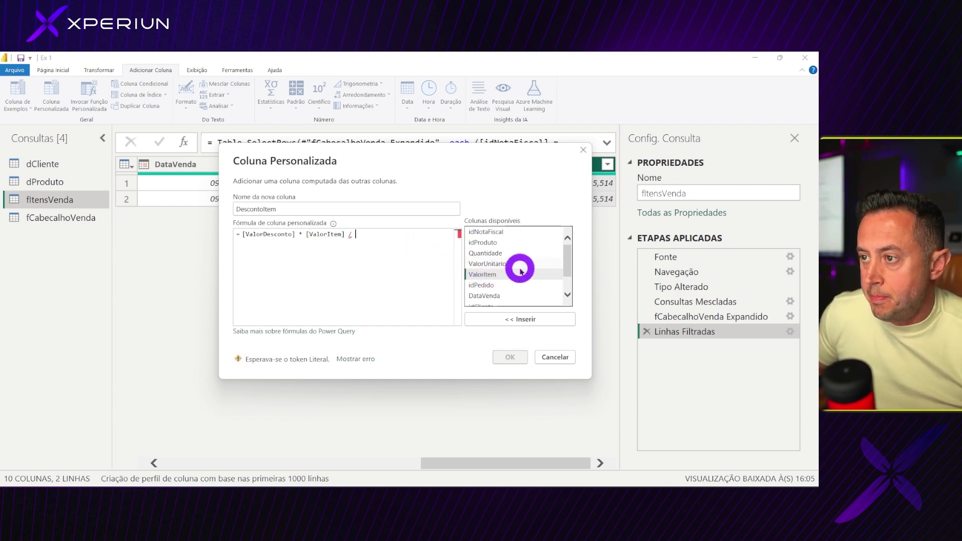
scroll(489, 279, down, 2)
click(488, 290)
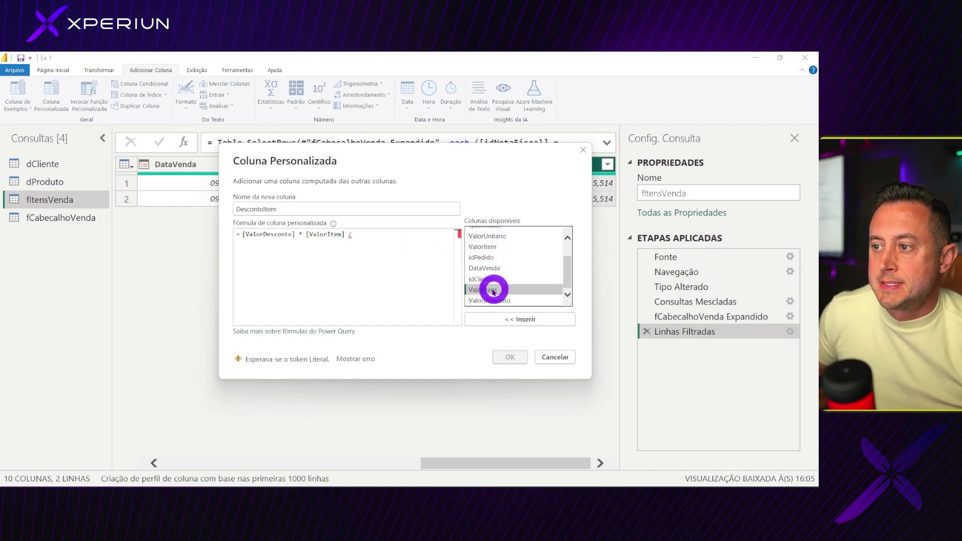
double_click(489, 291)
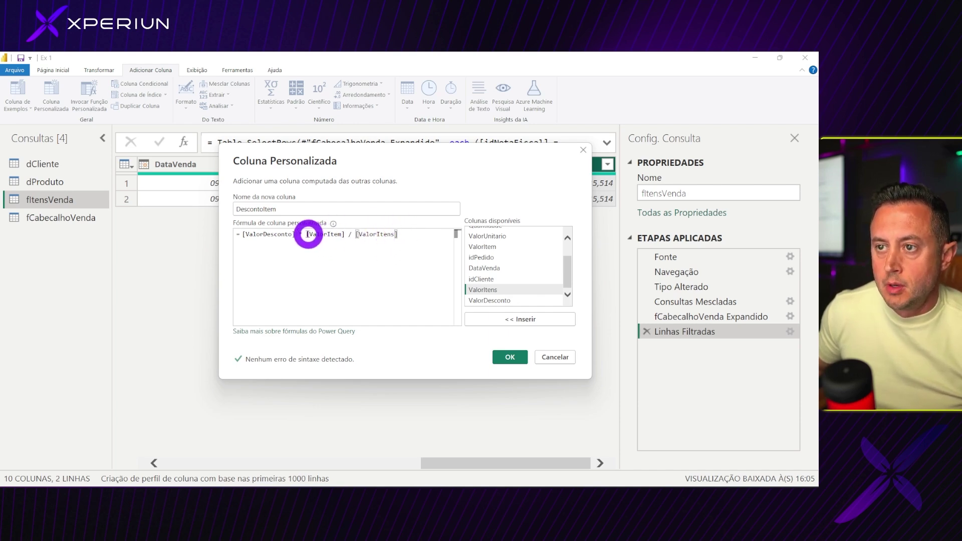
click(308, 234)
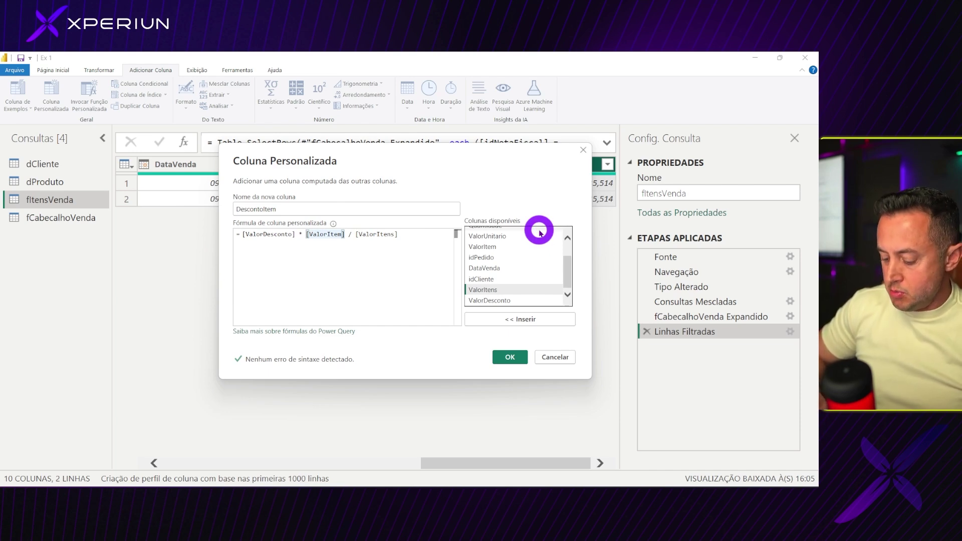
text(()
key(End)
text())
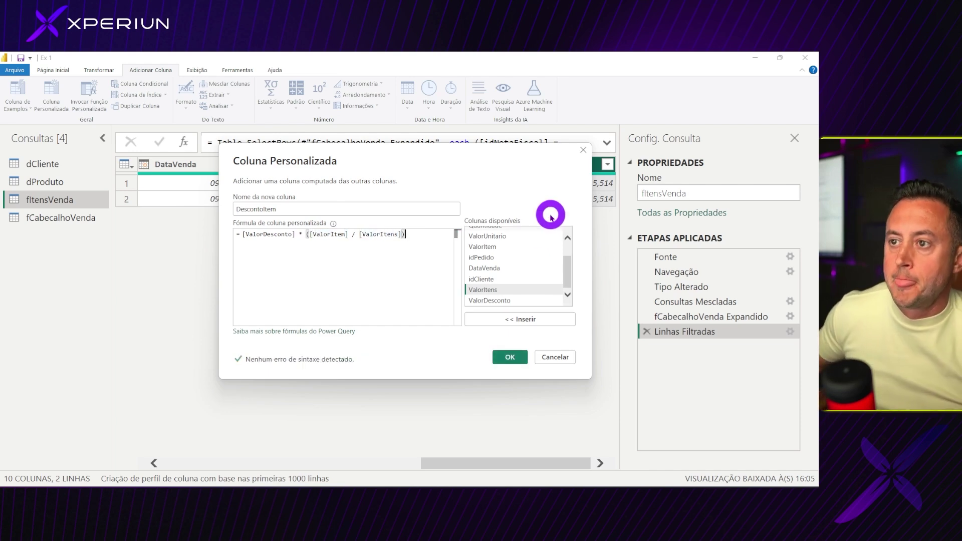
click(509, 358)
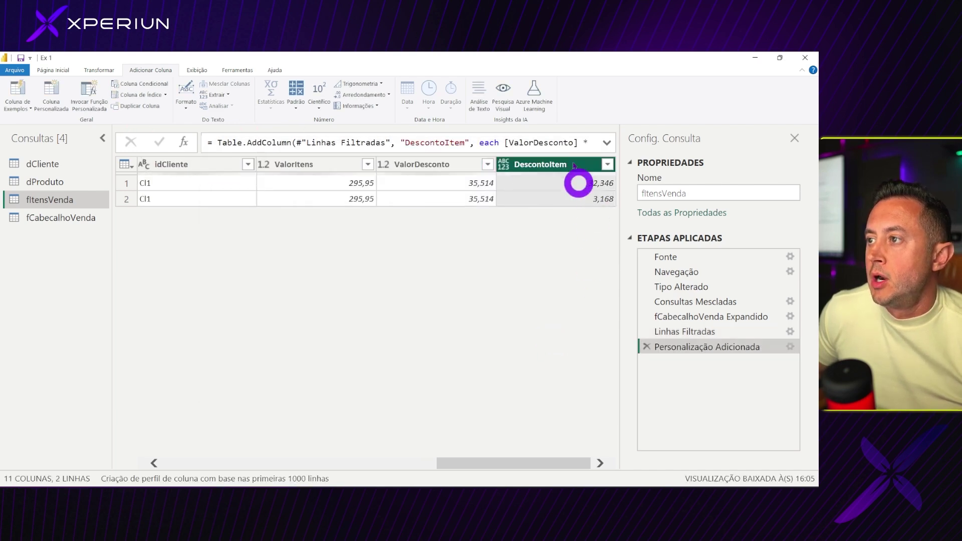
click(502, 163)
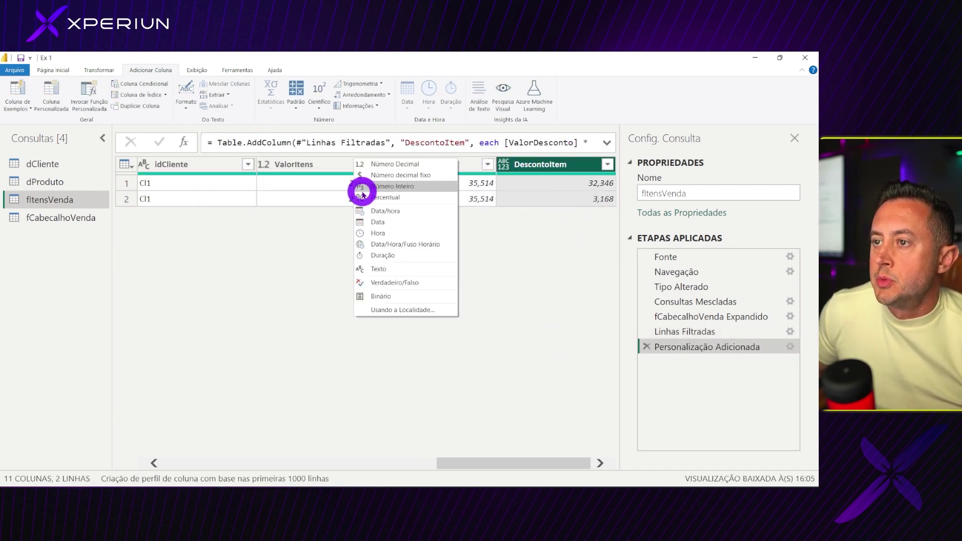
click(384, 169)
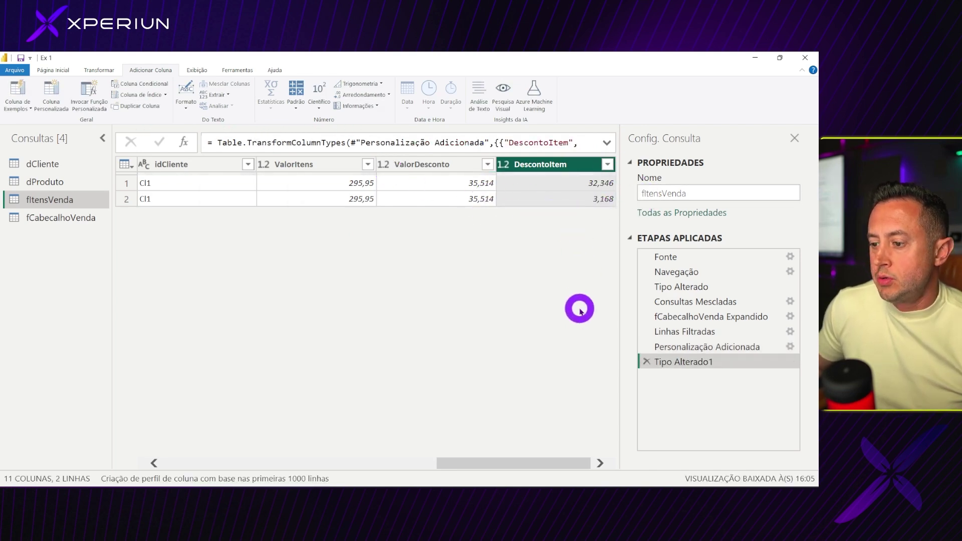
- Launch Windows Calculator and place it over the table
key(super)
text(cal)
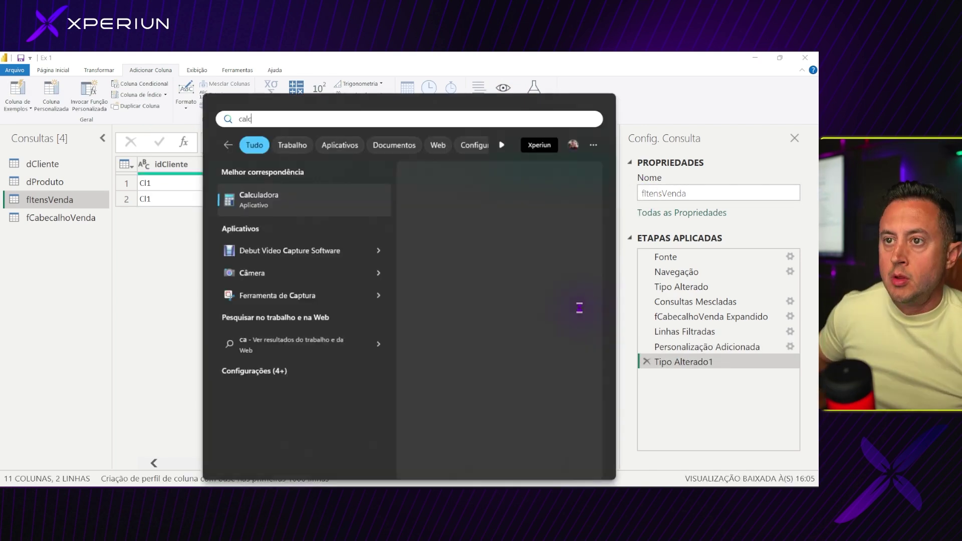
text(c)
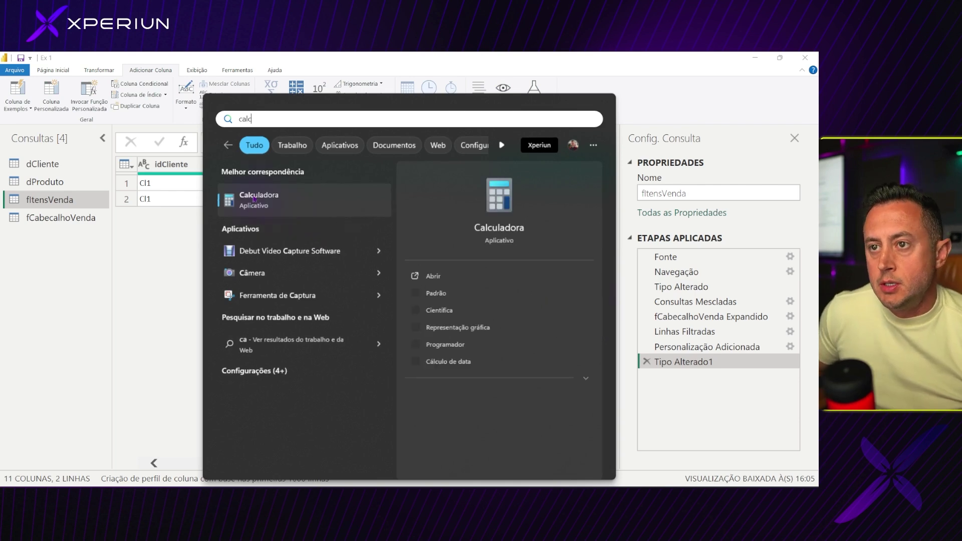
click(469, 243)
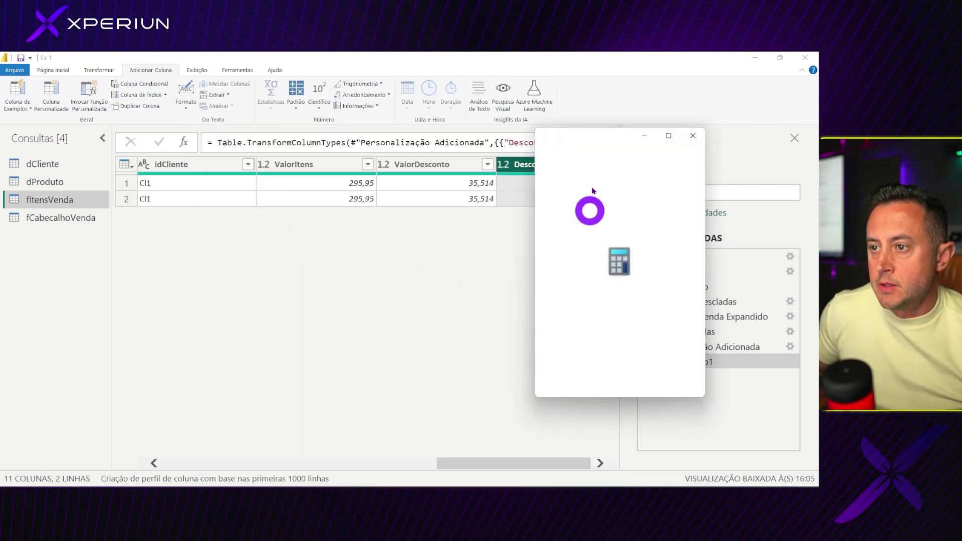
drag(475, 193, 390, 230)
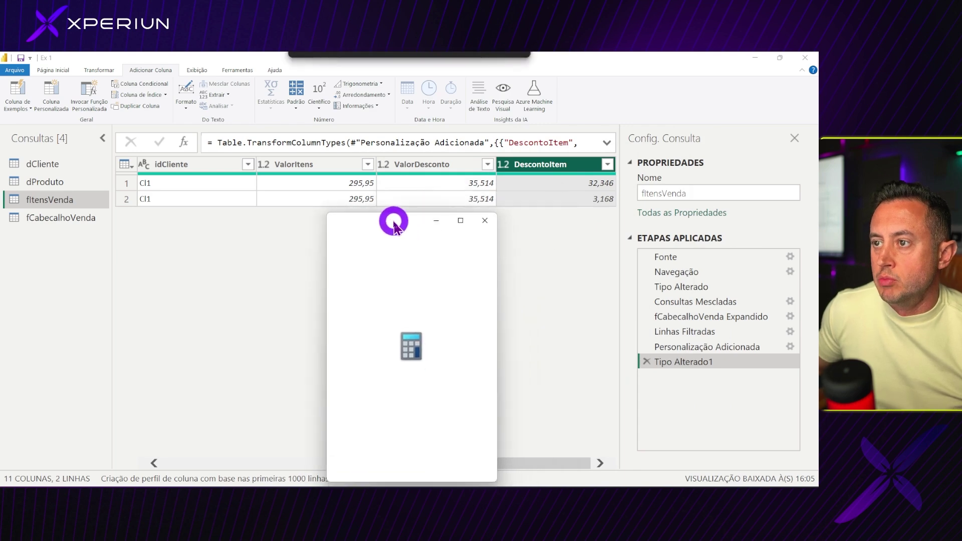
- Keep Calculator on top, close the duplicate window, and add 32,346 + 3,168 to get 35,514
click(403, 243)
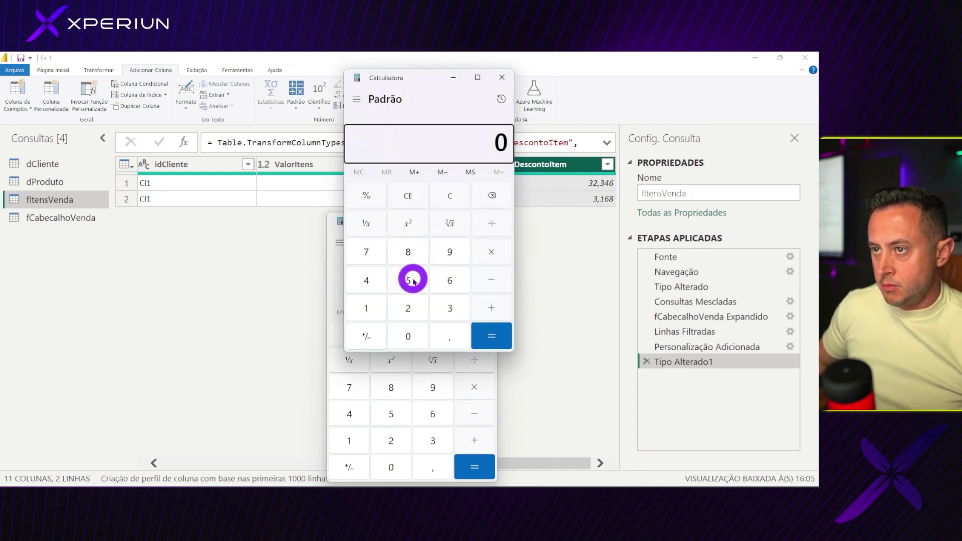
click(501, 97)
click(501, 78)
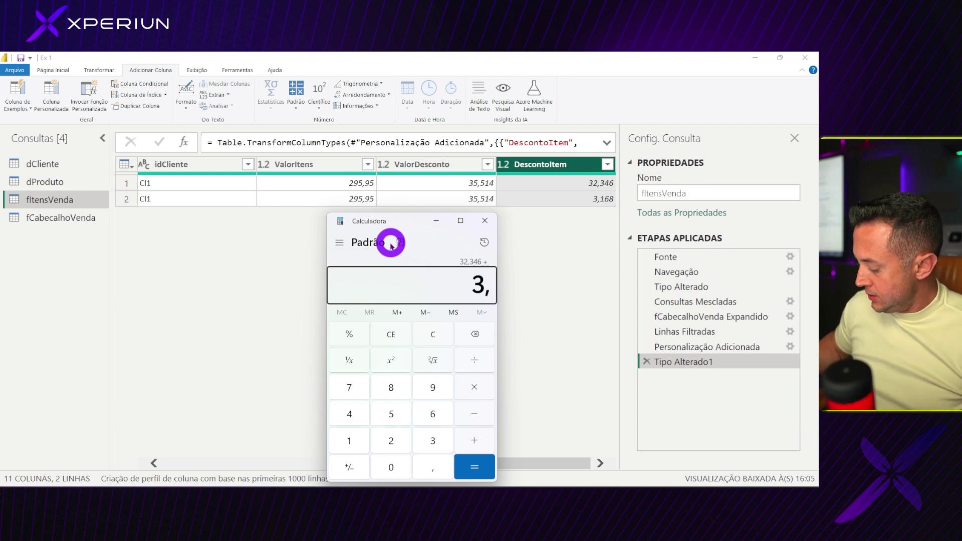
text(514)
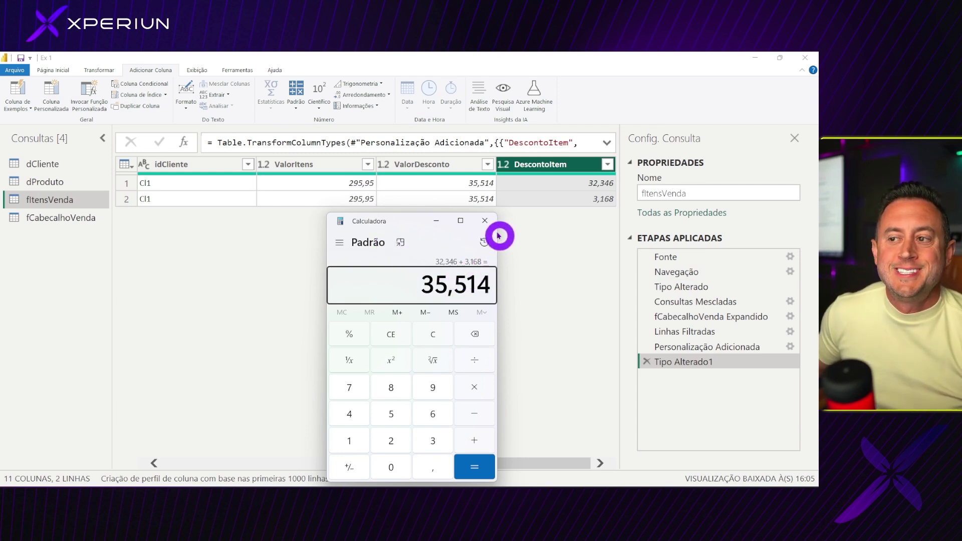
- Remove the ValorItens and ValorDesconto columns from the fItensVenda query
click(484, 222)
click(433, 165)
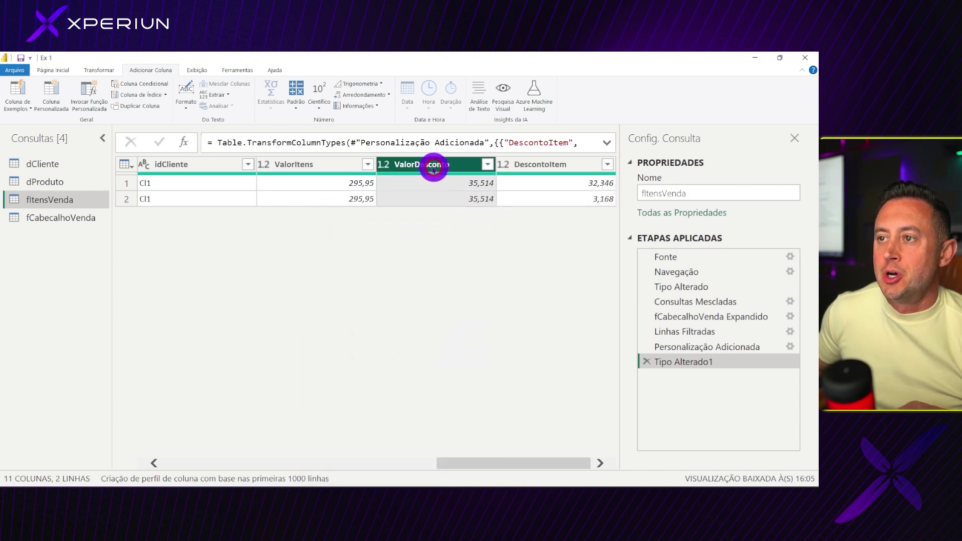
ctrl+click(314, 168)
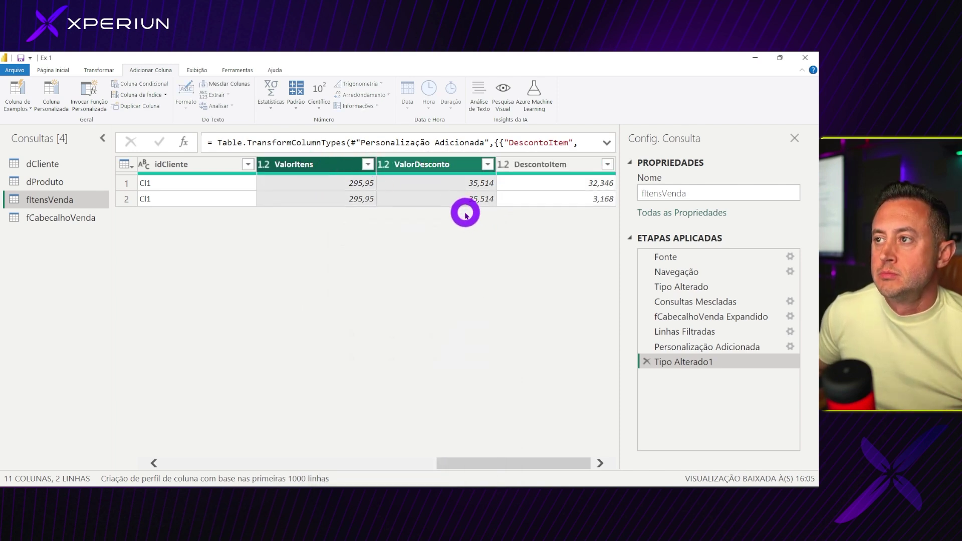
key(Delete)
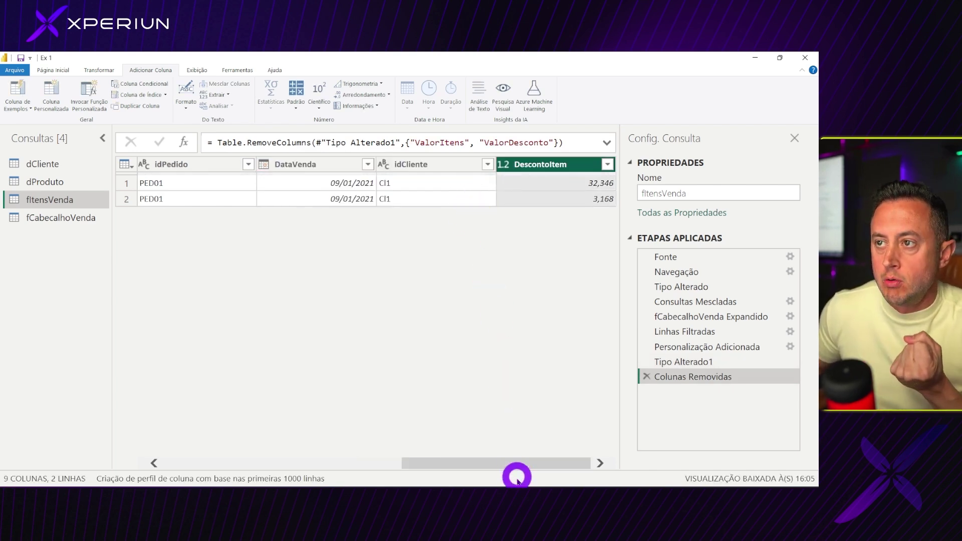
drag(511, 466, 353, 466)
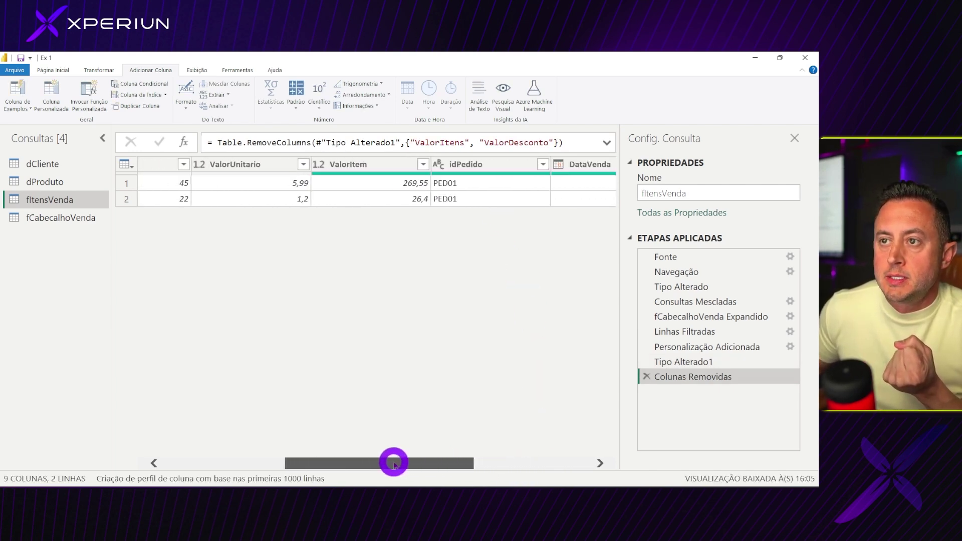
- Delete the ValorItem column, then review the Quantidade, ValorUnitario and DescontoItem columns
click(466, 165)
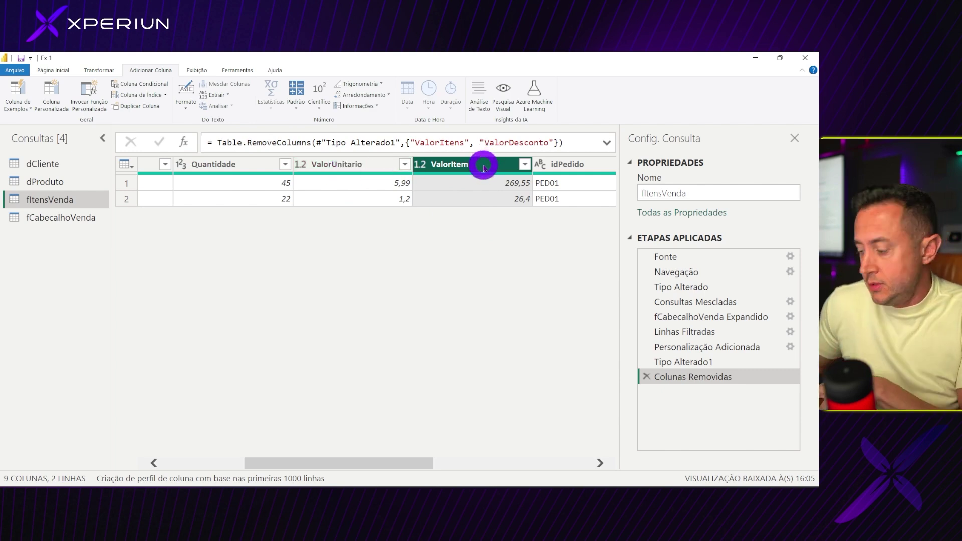
key(Delete)
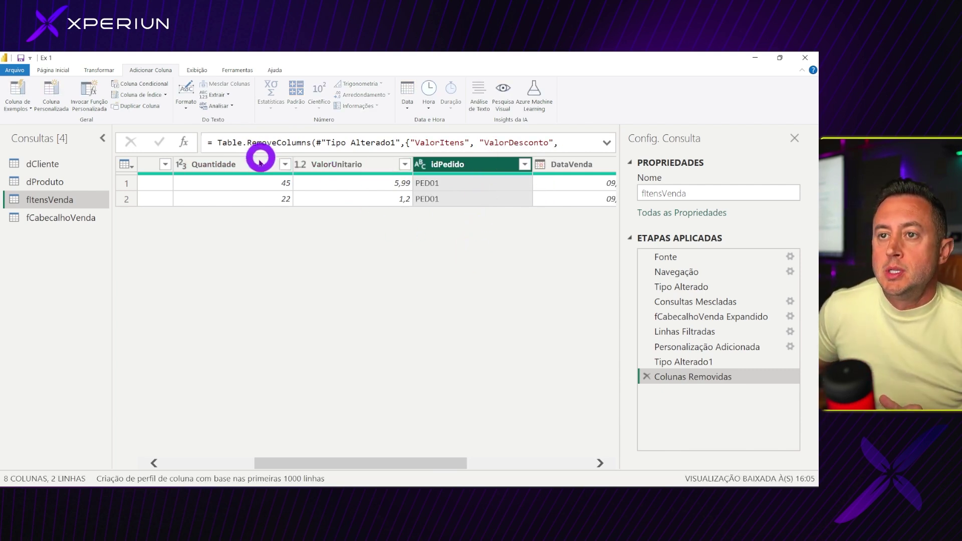
click(264, 164)
ctrl+click(326, 165)
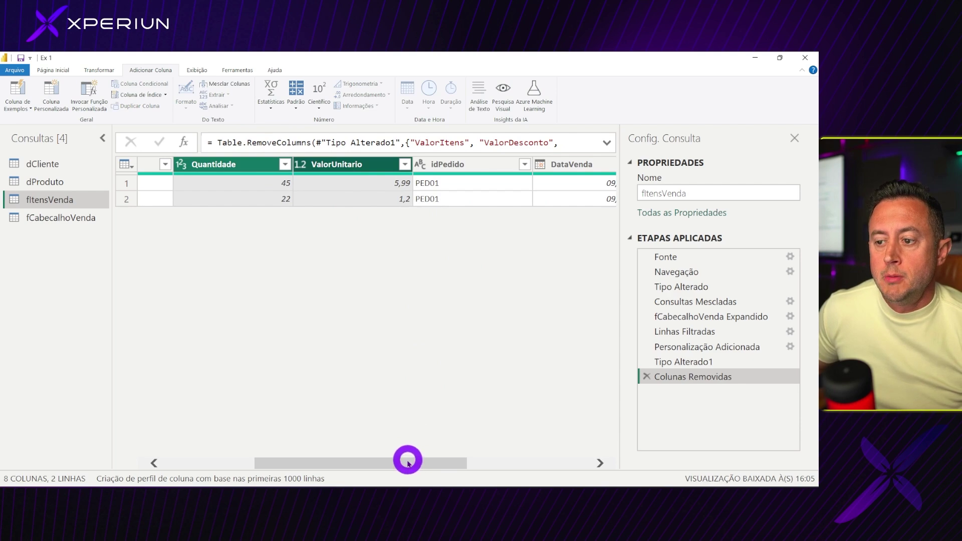
drag(408, 464, 593, 462)
ctrl+click(560, 168)
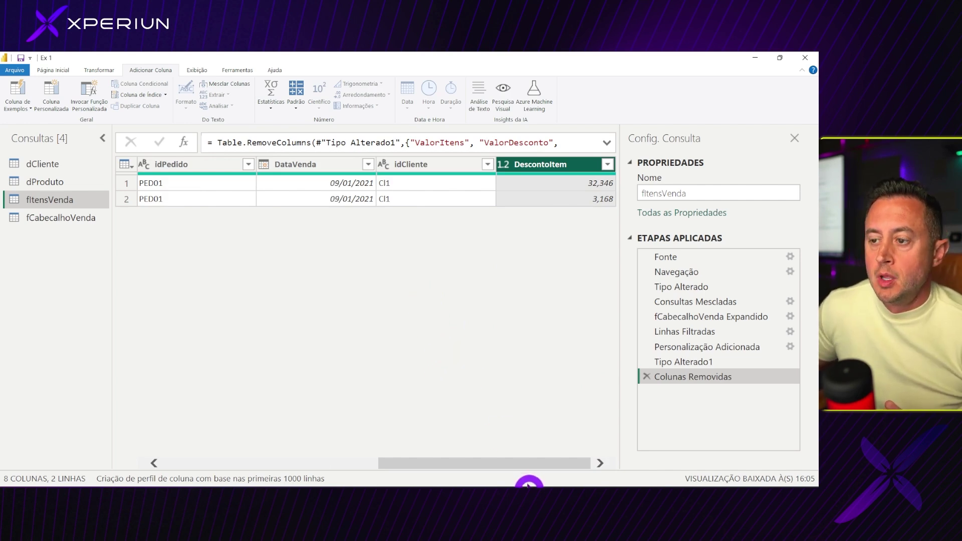
drag(521, 466, 215, 460)
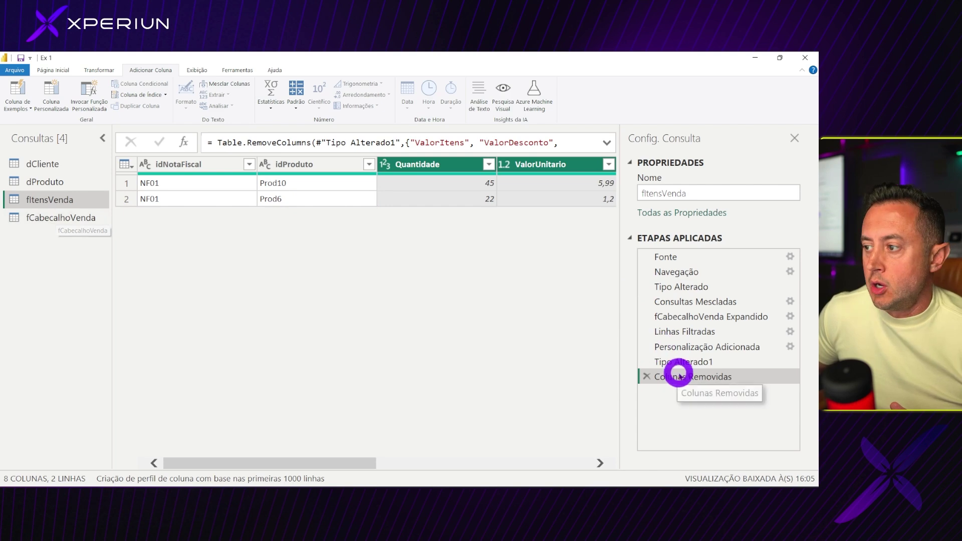
- Delete the Linhas Filtradas step and view Colunas Removidas showing all 29 item rows
click(678, 332)
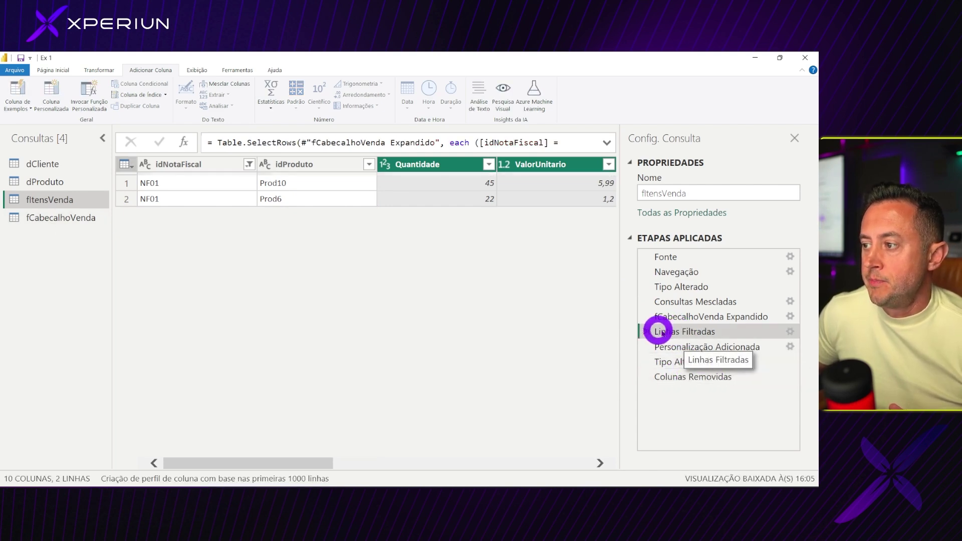
mouse_move(645, 332)
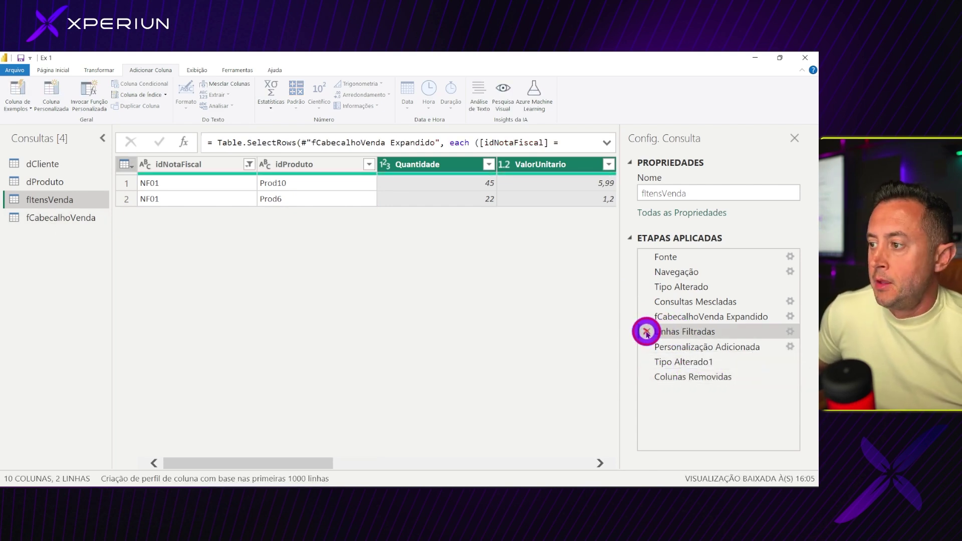
click(646, 332)
key(Return)
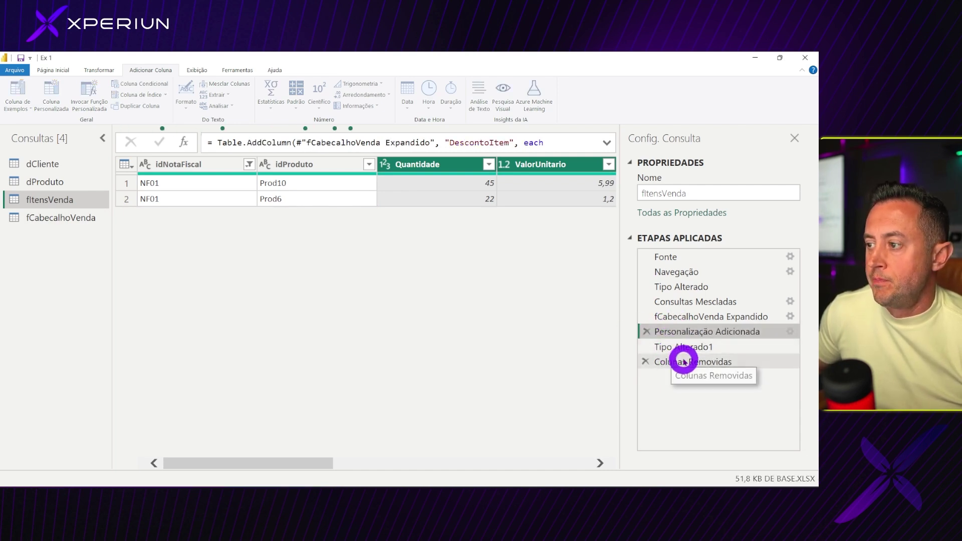
click(683, 362)
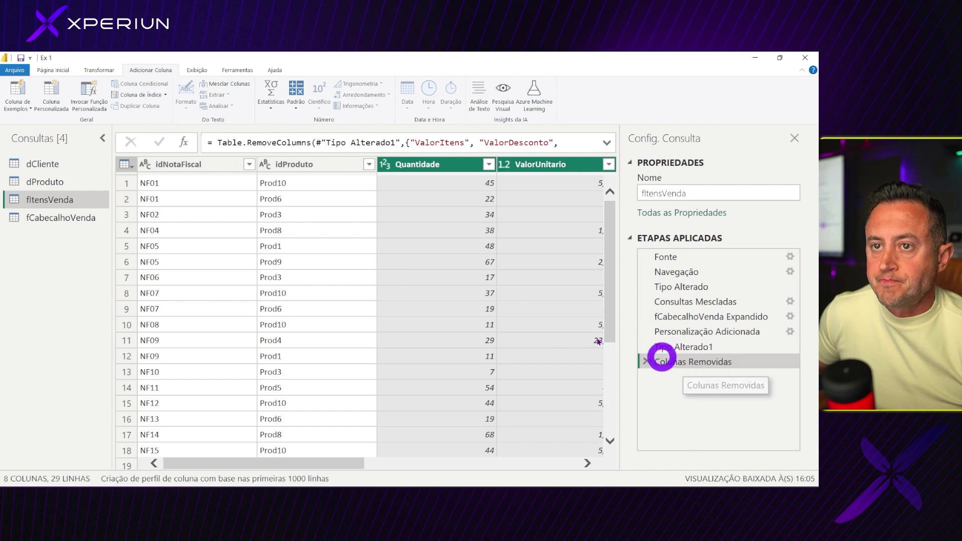
drag(258, 463, 557, 463)
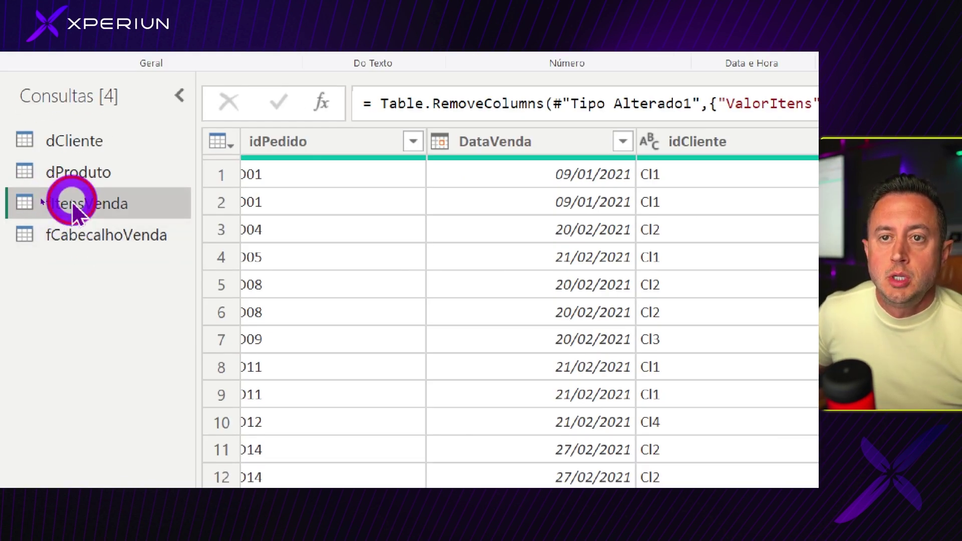
- Rename fItensVenda to fVendas and disable loading of fCabecalhoVenda, accepting the warning
double_click(67, 206)
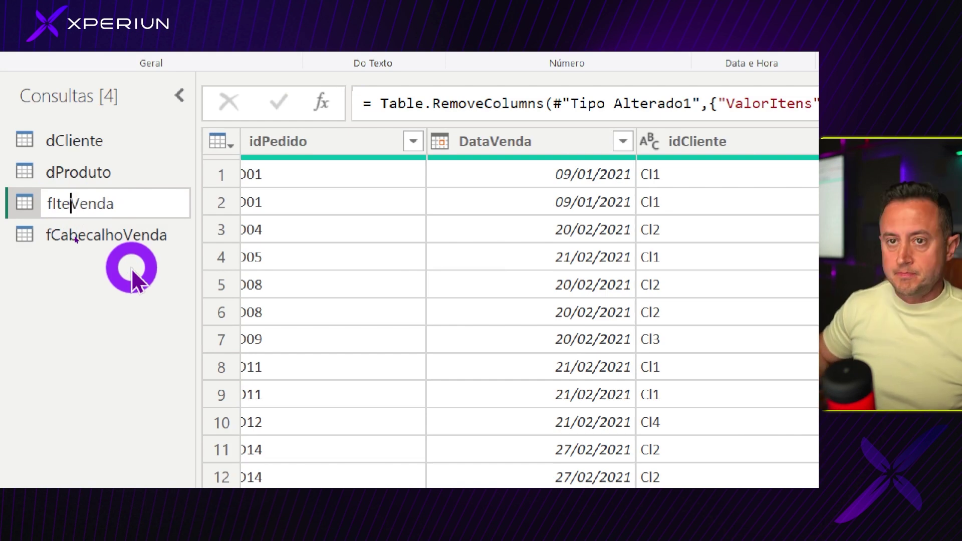
text(s)
key(Return)
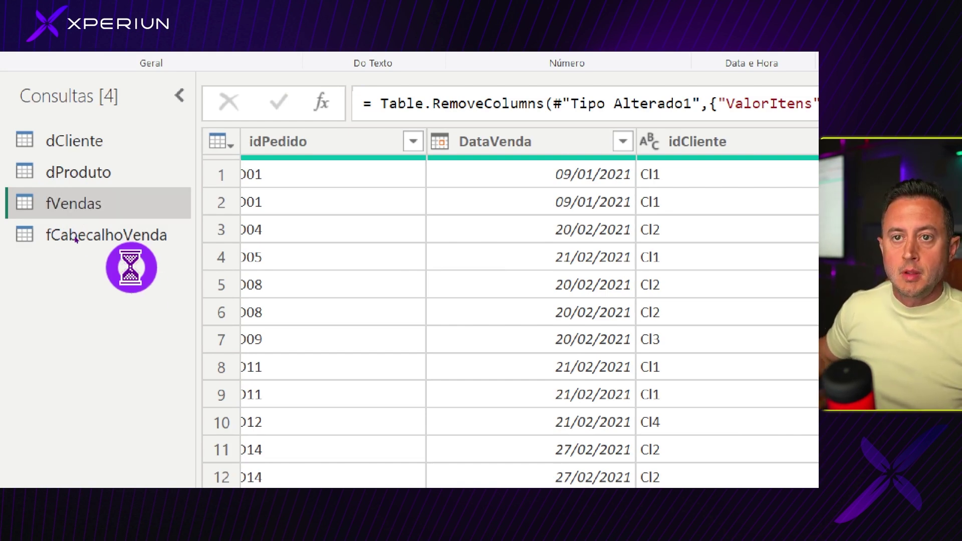
click(99, 235)
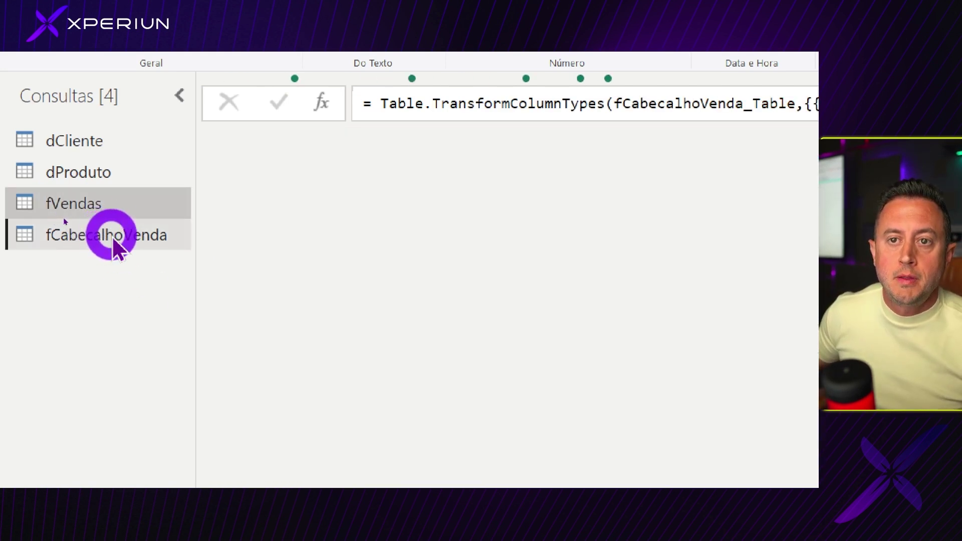
right_click(99, 237)
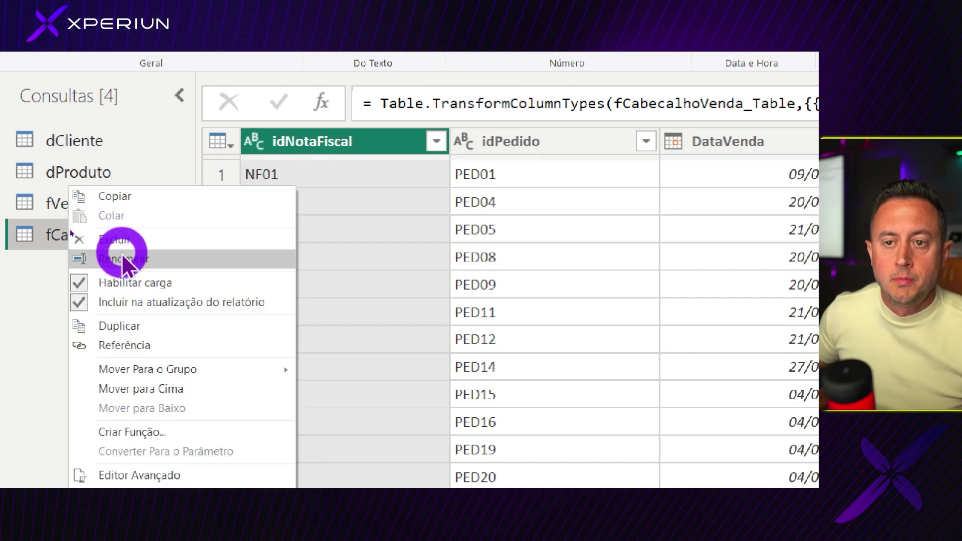
click(136, 284)
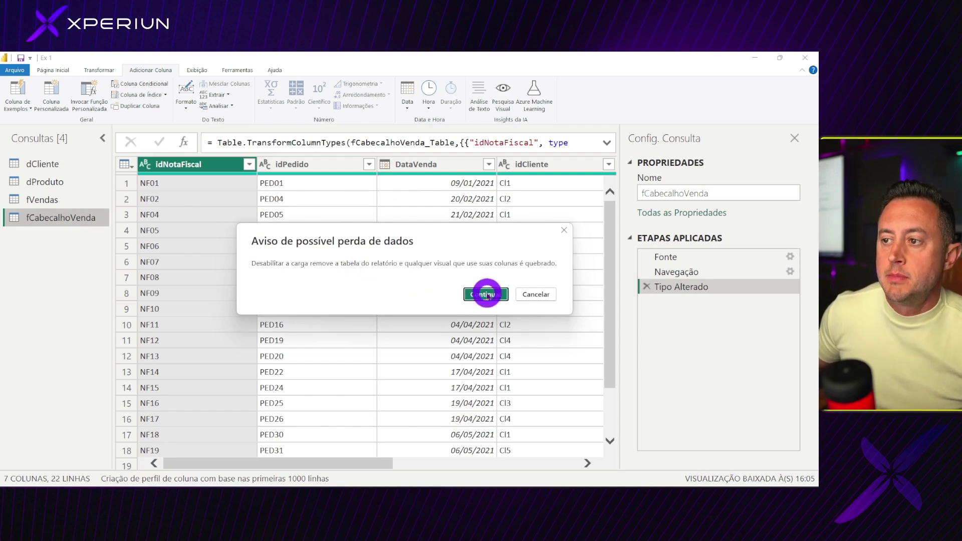
click(485, 294)
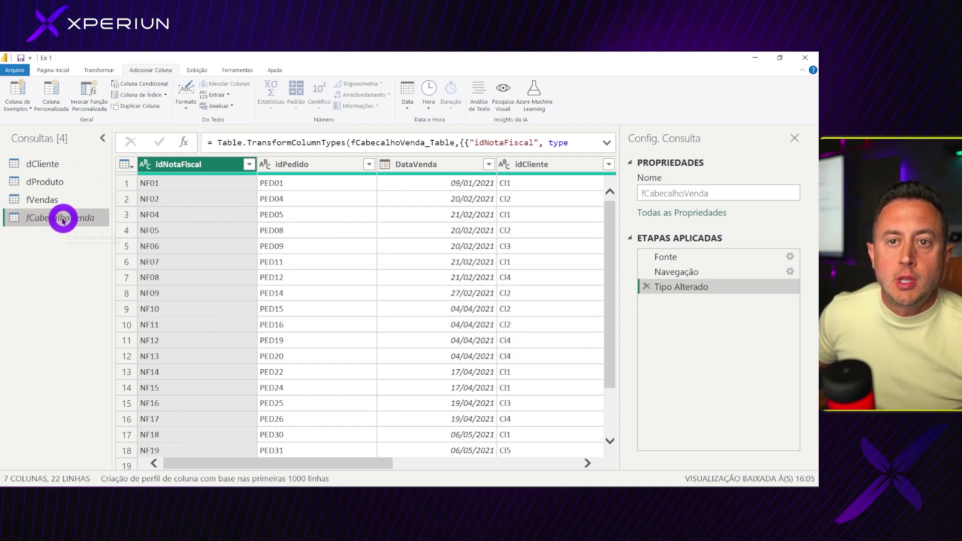
- Compare the fVendas and fCabecalhoVenda queries, ending on fVendas
click(45, 202)
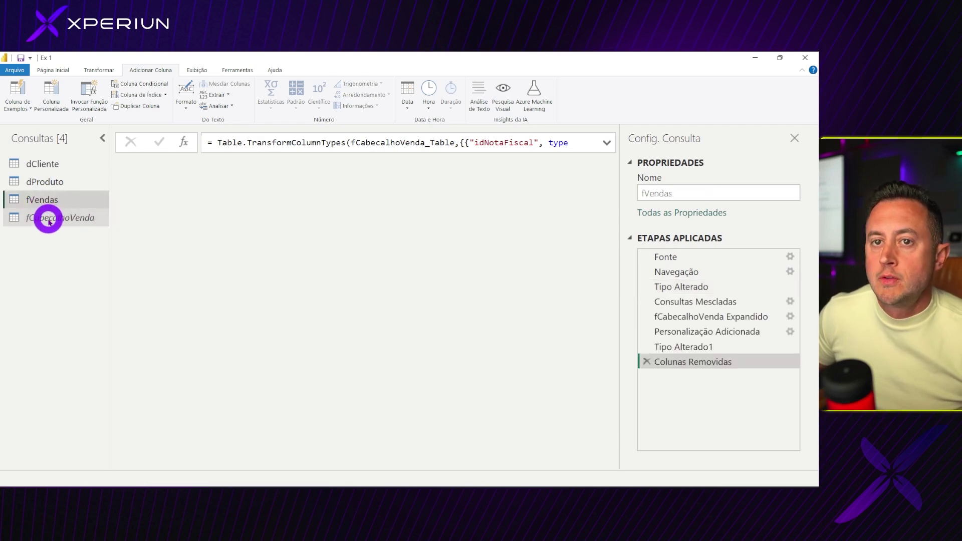
click(65, 219)
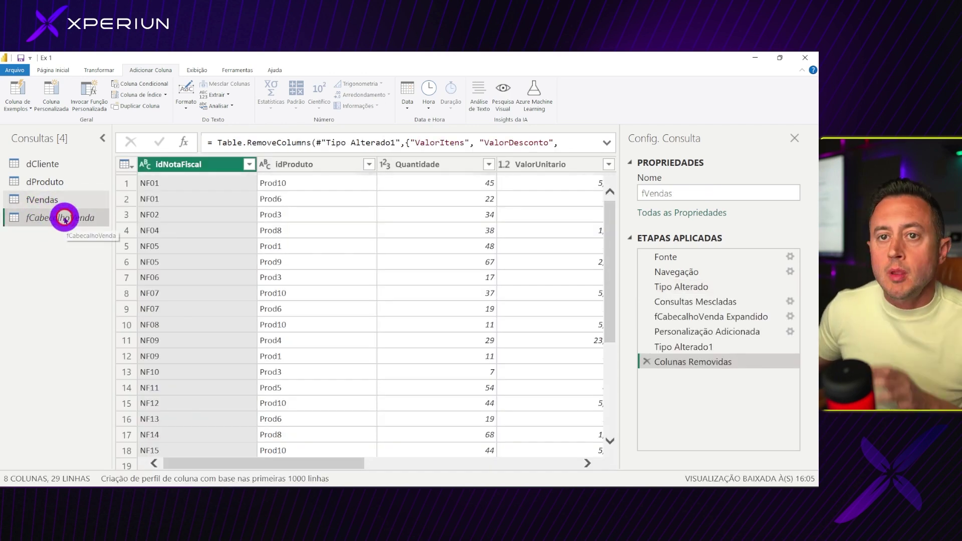
click(61, 206)
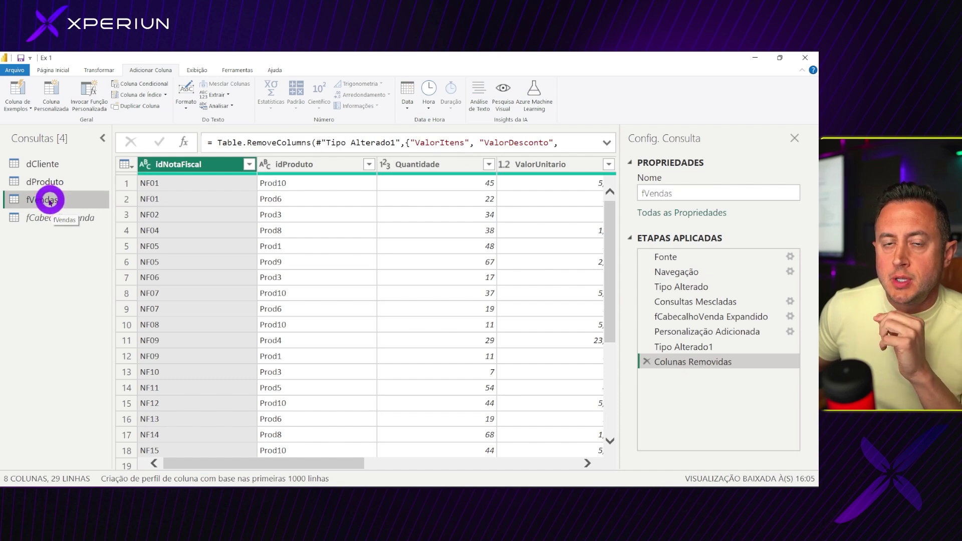
click(58, 73)
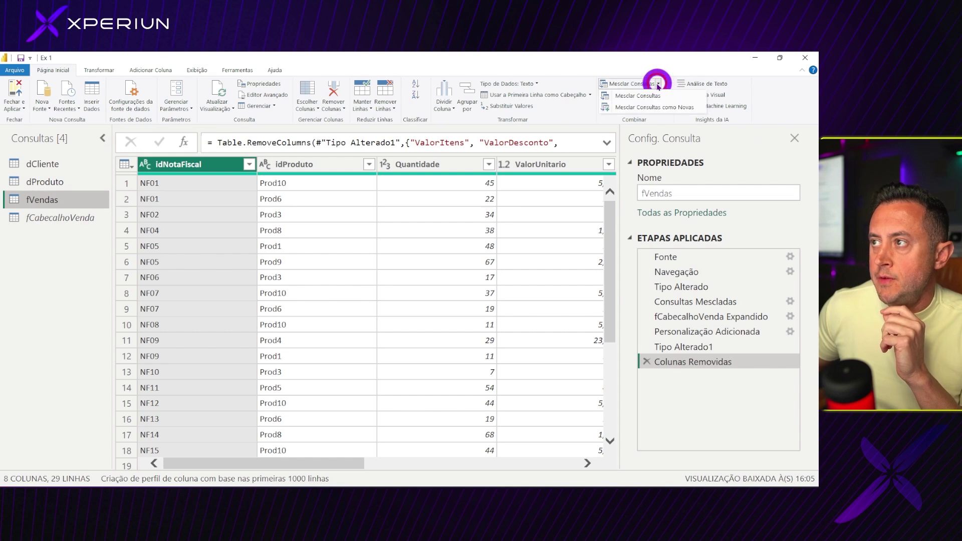
click(659, 106)
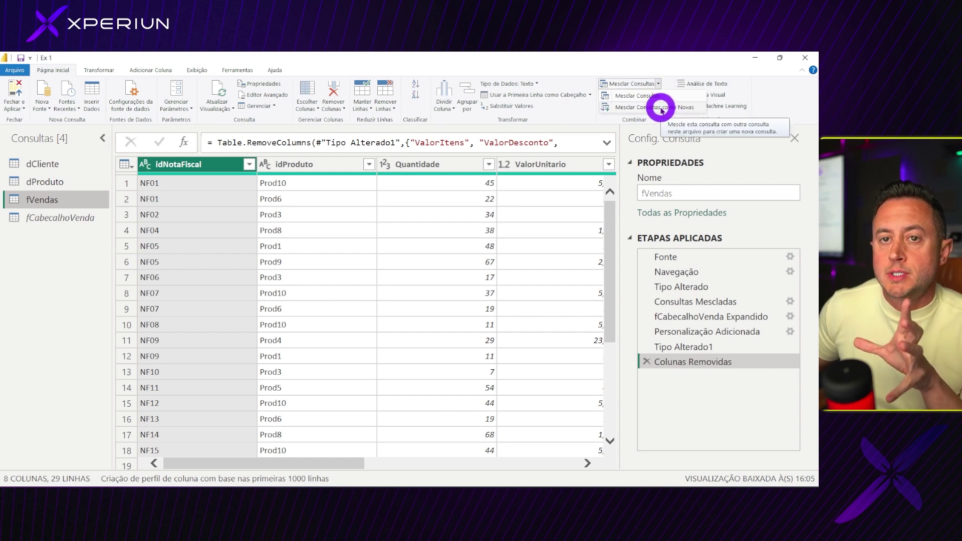
click(35, 193)
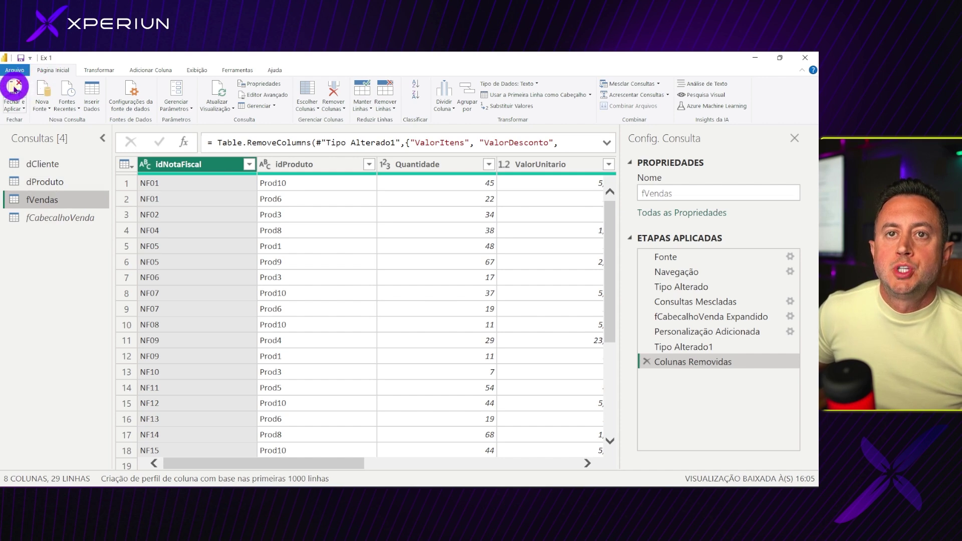
- Apply the query changes and relate dCalendario[Data] to fVendas[DataVenda] in Model view
click(14, 88)
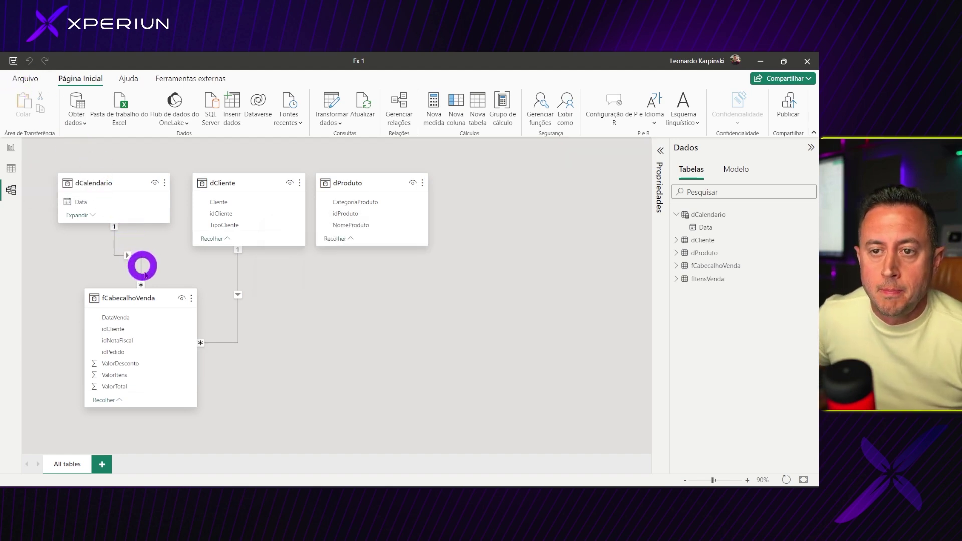
mouse_move(324, 331)
mouse_down()
mouse_move(204, 328)
mouse_move(226, 321)
mouse_up()
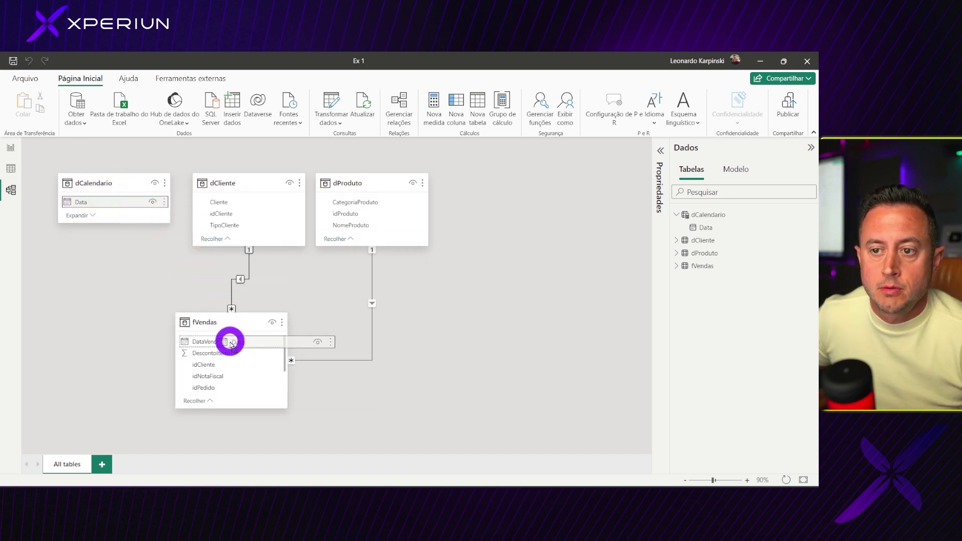
drag(75, 204, 231, 345)
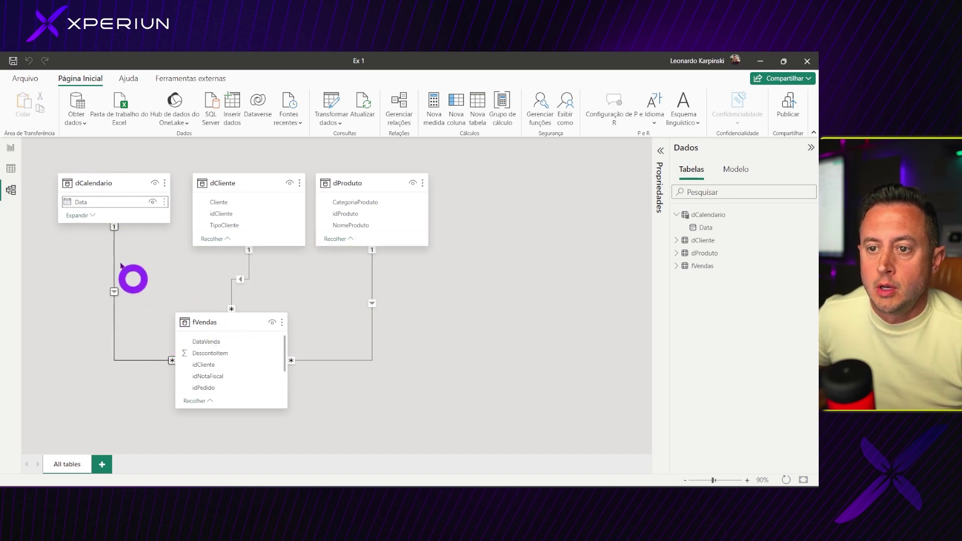
click(7, 149)
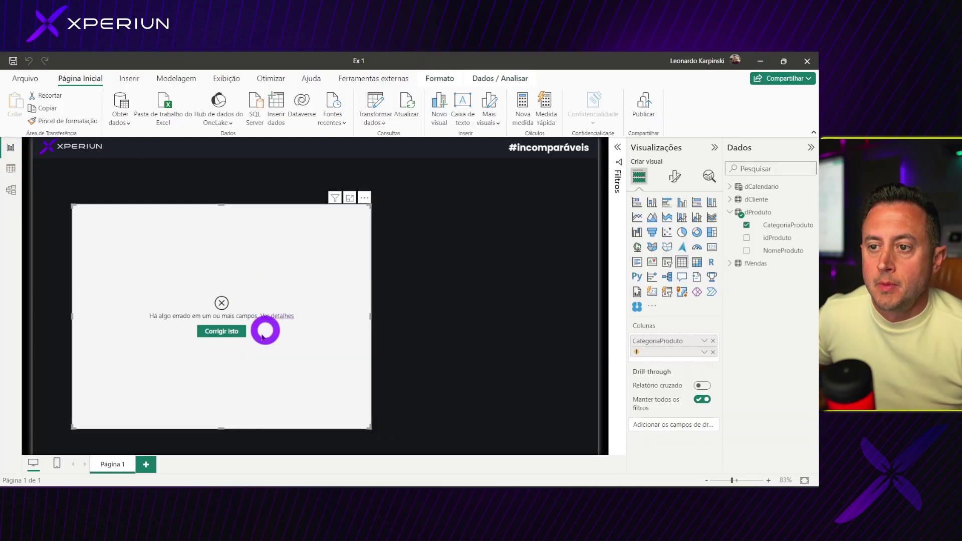
- Fix the broken table visual and add fVendas DescontoItem per category, totalling 457,09
click(223, 332)
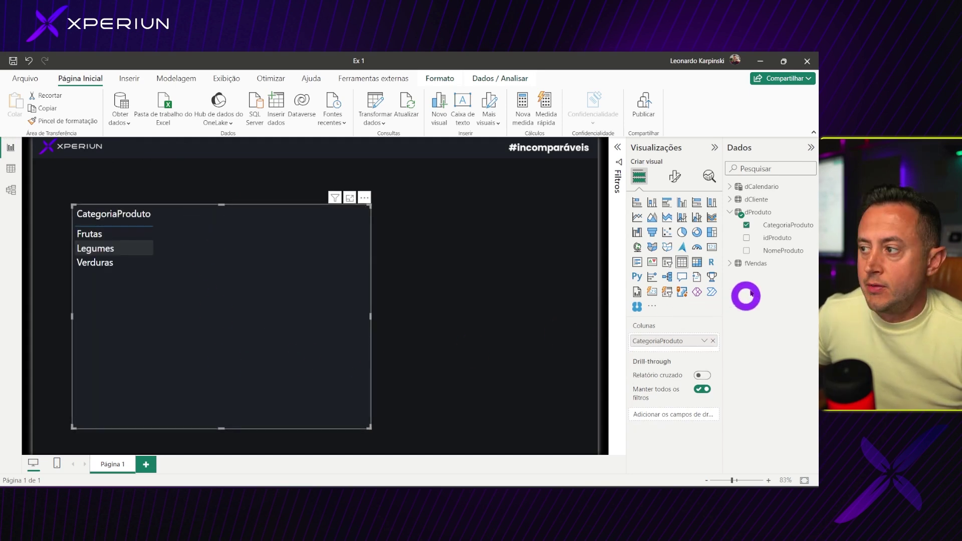
click(731, 264)
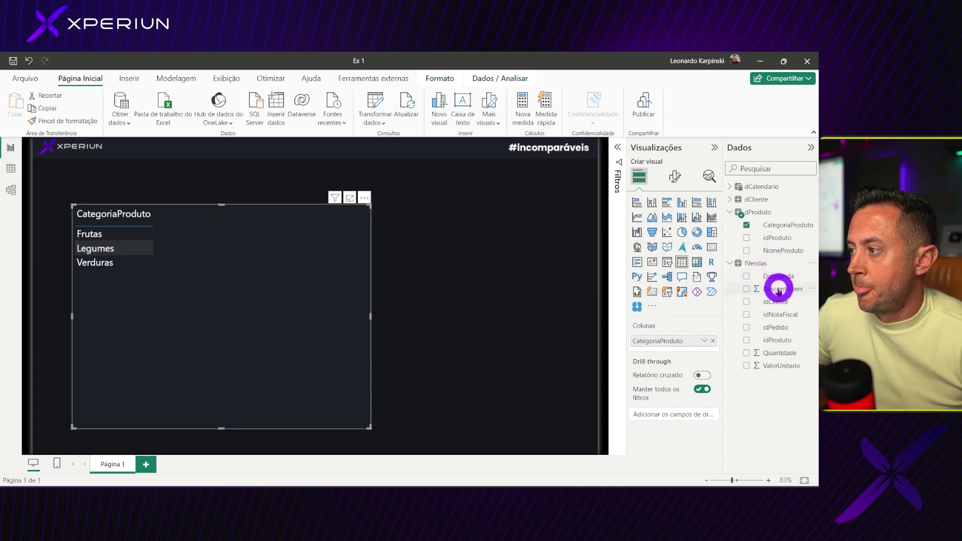
drag(781, 289, 283, 282)
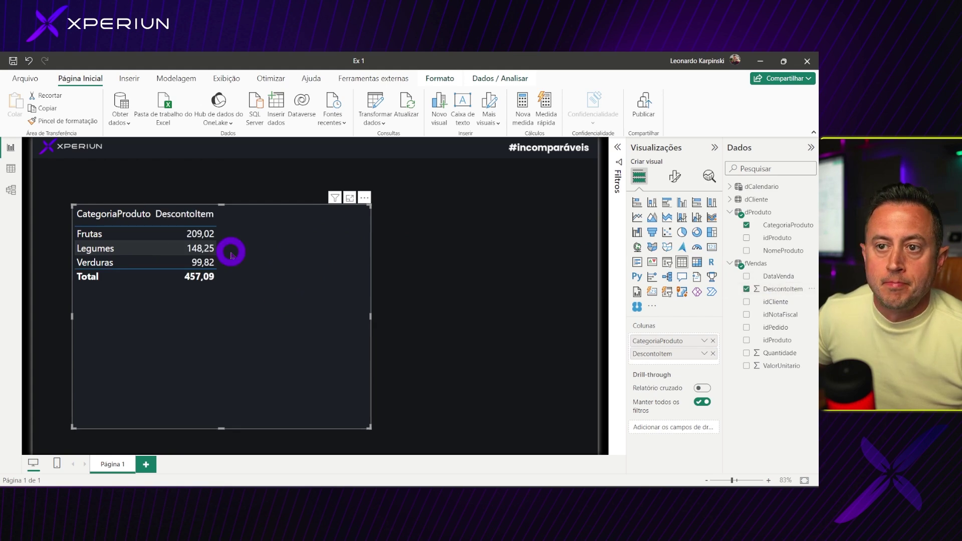